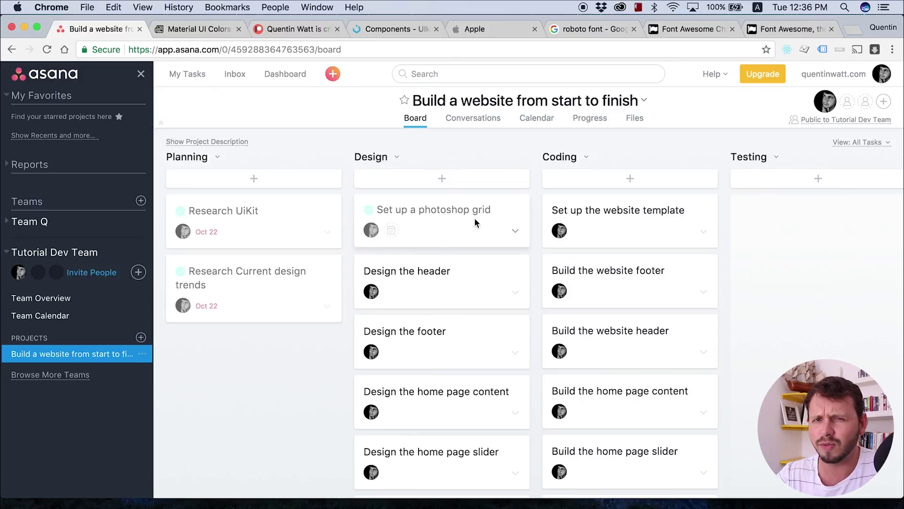
Check the mac and iphone artboards in Photoshop, then return to the Patreon posts page in the browser.
{"action": "key", "text": "ctrl+Left"}
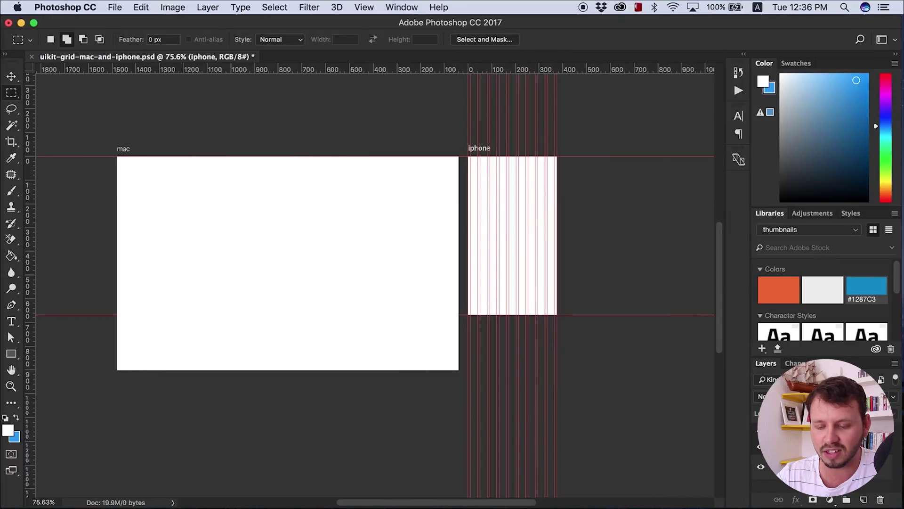
{"action": "key", "text": "alt+bracketleft"}
{"action": "key", "text": "alt+bracketright"}
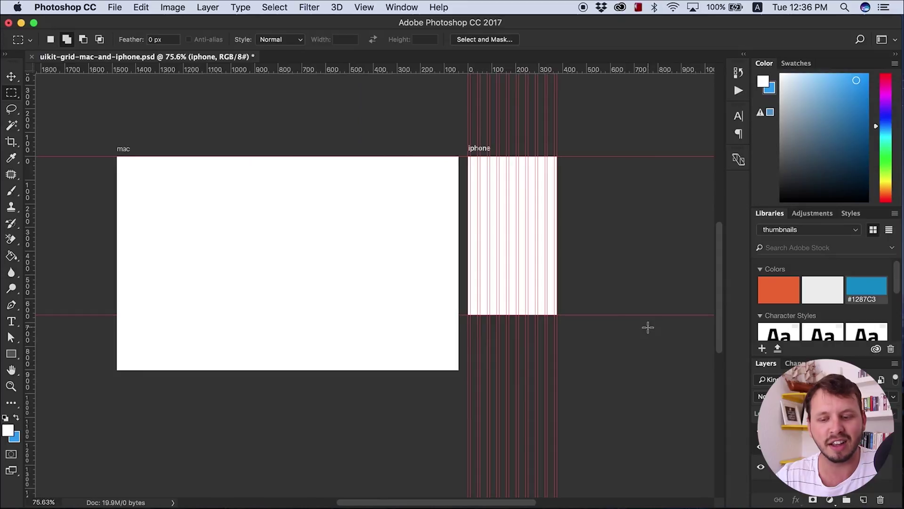
{"action": "key", "text": "ctrl+Right"}
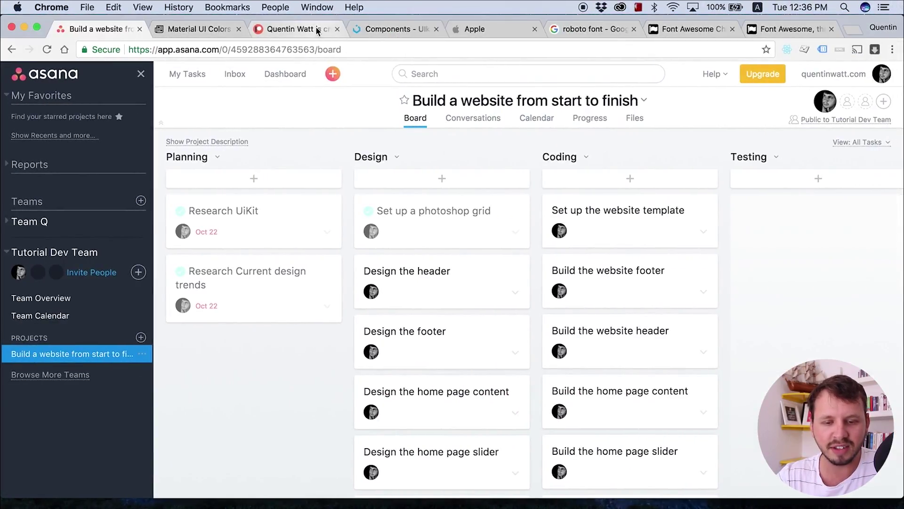
{"action": "left_click", "coordinate": [296, 29]}
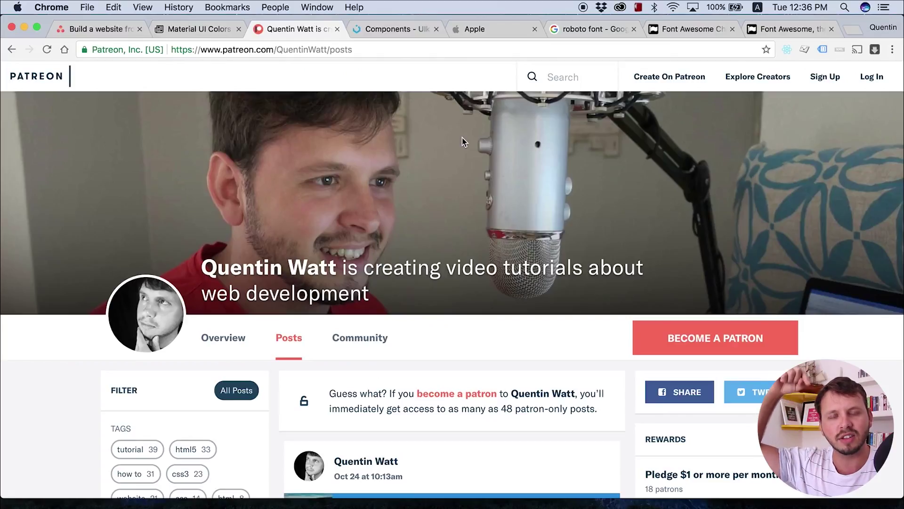
{"action": "scroll", "coordinate": [467, 254], "scroll_direction": "down", "scroll_amount": 2}
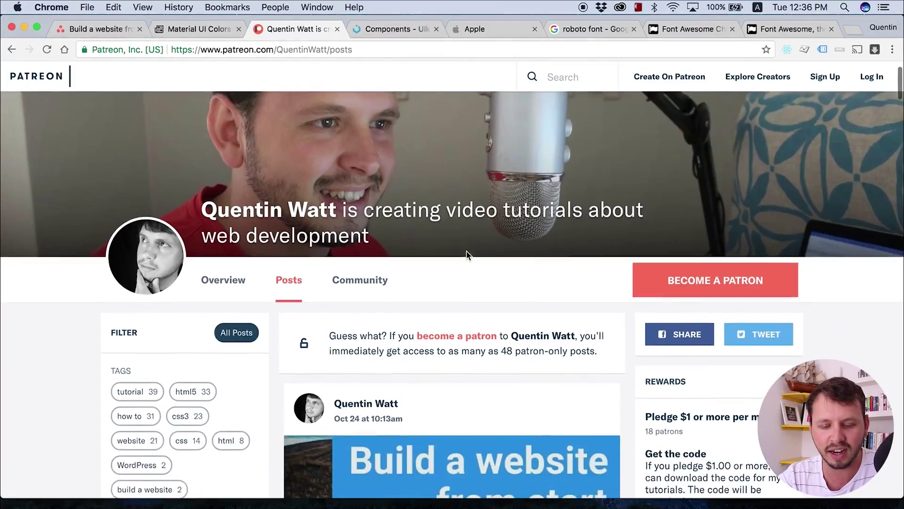
{"action": "scroll", "coordinate": [466, 255], "scroll_direction": "down", "scroll_amount": 4}
{"action": "scroll", "coordinate": [466, 250], "scroll_direction": "down", "scroll_amount": 4}
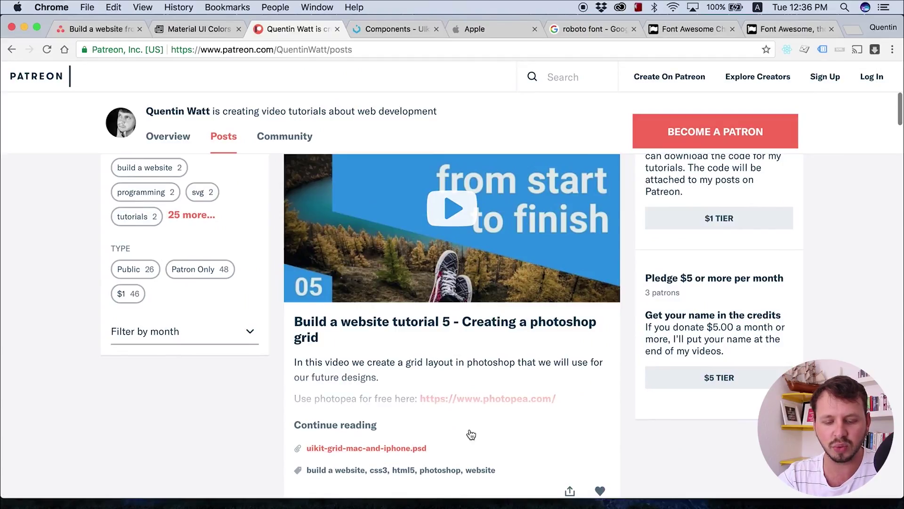
{"action": "scroll", "coordinate": [389, 388], "scroll_direction": "up", "scroll_amount": 1}
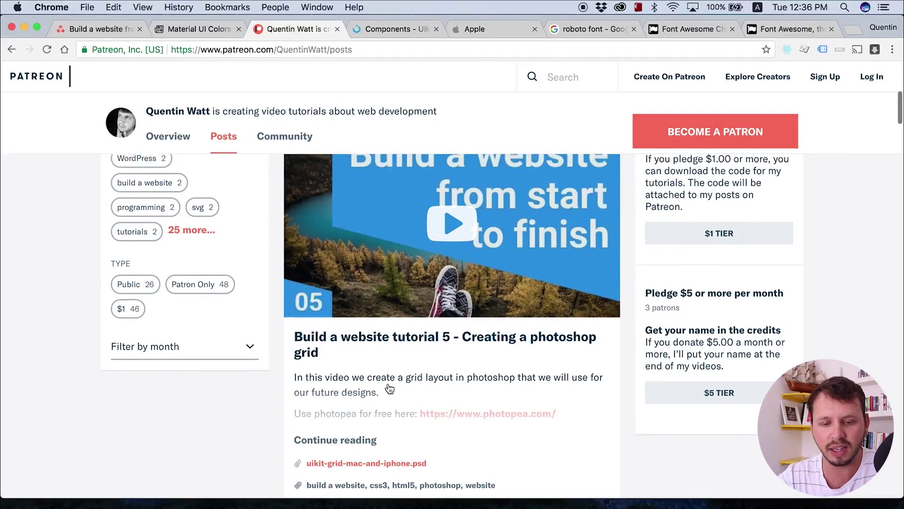
{"action": "scroll", "coordinate": [390, 388], "scroll_direction": "up", "scroll_amount": 1}
{"action": "scroll", "coordinate": [400, 356], "scroll_direction": "down", "scroll_amount": 3}
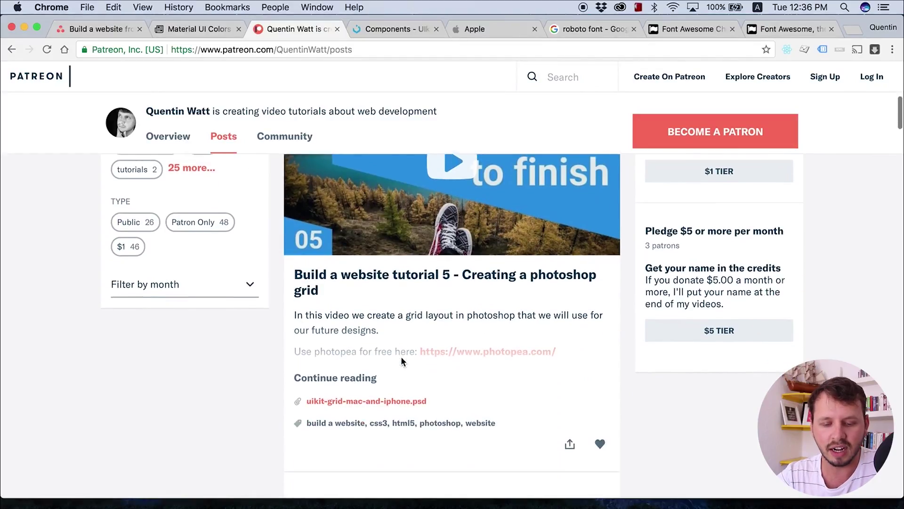
{"action": "scroll", "coordinate": [400, 356], "scroll_direction": "down", "scroll_amount": 8}
{"action": "scroll", "coordinate": [400, 352], "scroll_direction": "down", "scroll_amount": 3}
{"action": "scroll", "coordinate": [400, 352], "scroll_direction": "down", "scroll_amount": 1}
{"action": "scroll", "coordinate": [400, 352], "scroll_direction": "down", "scroll_amount": 2}
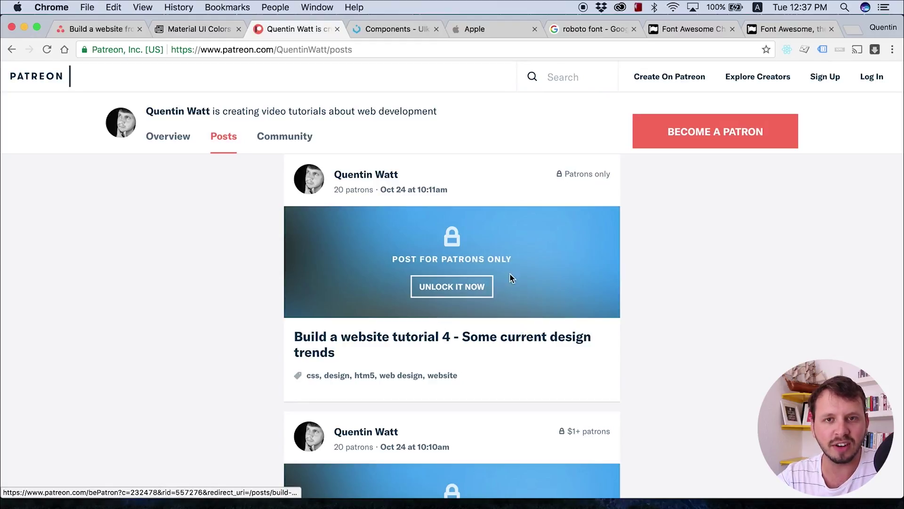
{"action": "scroll", "coordinate": [479, 365], "scroll_direction": "down", "scroll_amount": 3}
{"action": "scroll", "coordinate": [480, 364], "scroll_direction": "down", "scroll_amount": 2}
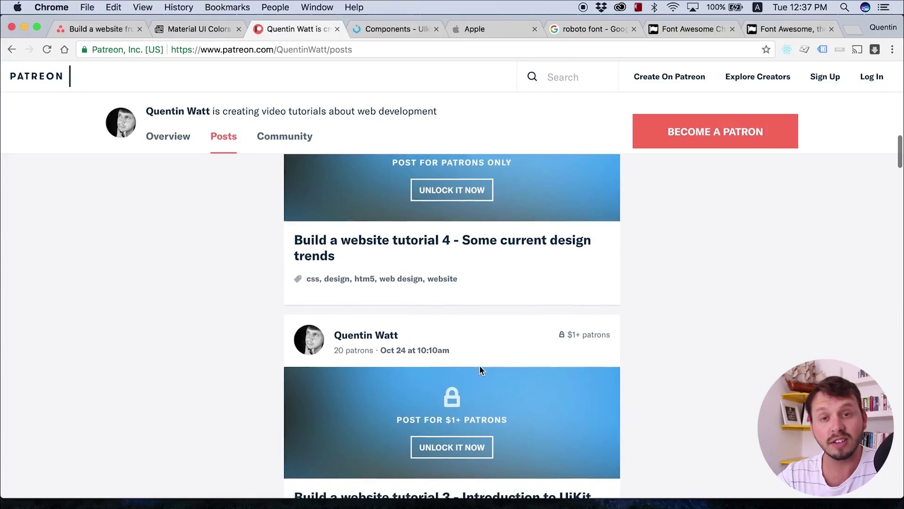
{"action": "scroll", "coordinate": [485, 346], "scroll_direction": "down", "scroll_amount": 1}
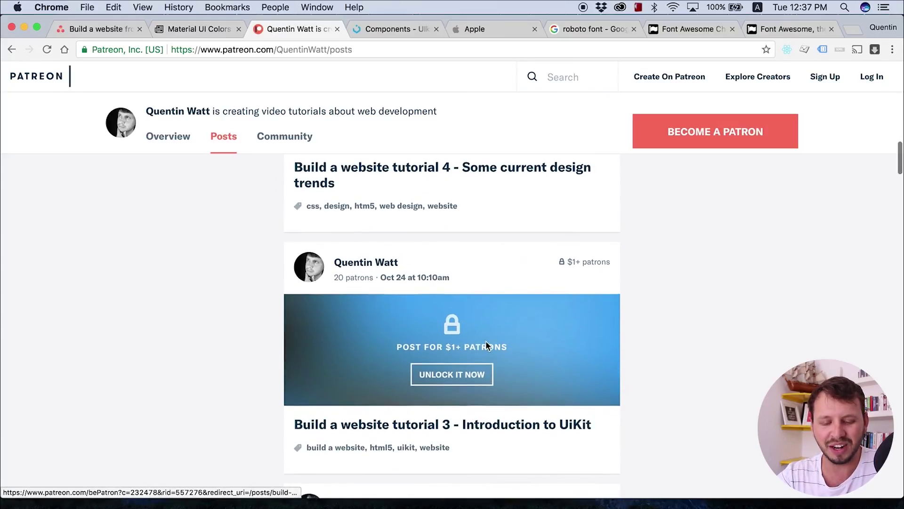
{"action": "scroll", "coordinate": [486, 346], "scroll_direction": "up", "scroll_amount": 3}
{"action": "scroll", "coordinate": [502, 320], "scroll_direction": "up", "scroll_amount": 2}
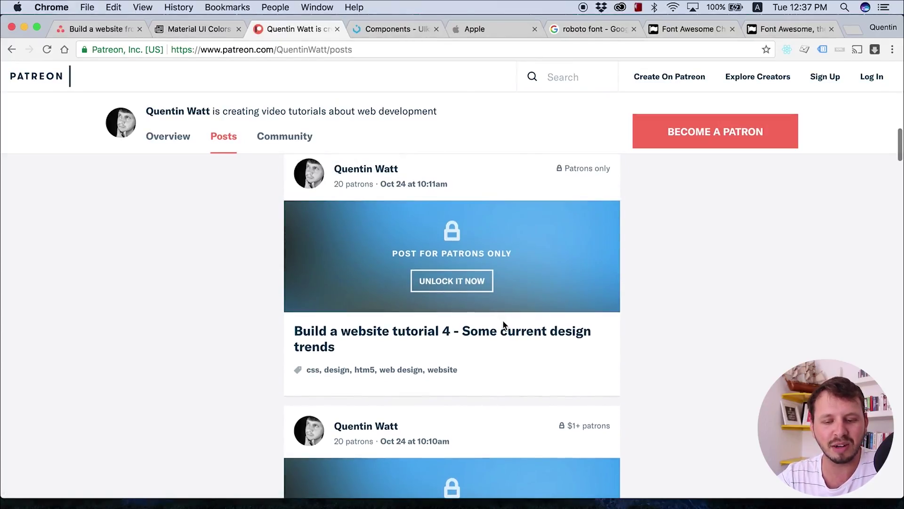
{"action": "scroll", "coordinate": [503, 319], "scroll_direction": "up", "scroll_amount": 1}
{"action": "scroll", "coordinate": [504, 325], "scroll_direction": "up", "scroll_amount": 4}
{"action": "scroll", "coordinate": [503, 325], "scroll_direction": "up", "scroll_amount": 4}
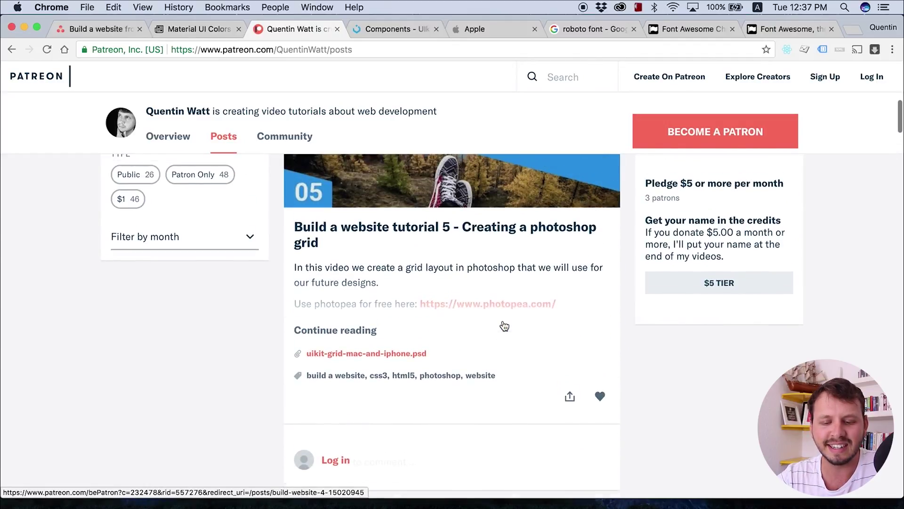
{"action": "scroll", "coordinate": [504, 325], "scroll_direction": "up", "scroll_amount": 4}
{"action": "scroll", "coordinate": [504, 326], "scroll_direction": "up", "scroll_amount": 5}
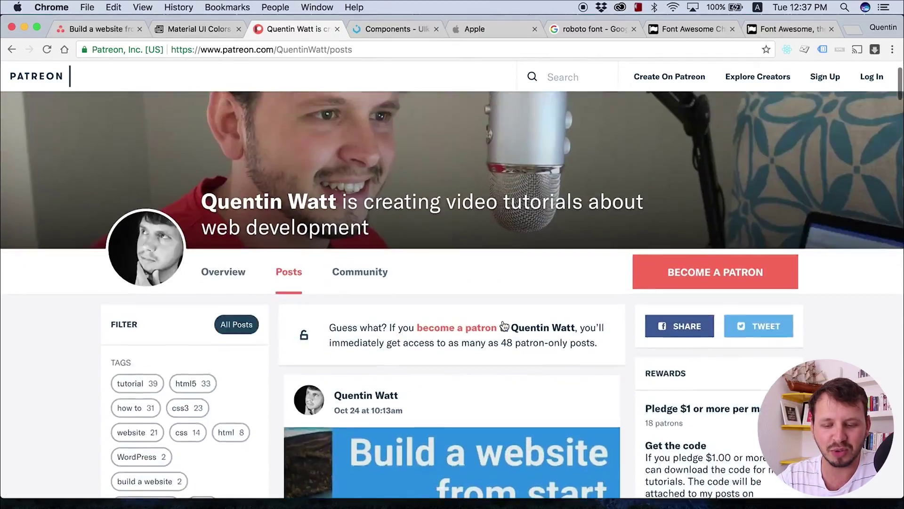
{"action": "scroll", "coordinate": [494, 312], "scroll_direction": "up", "scroll_amount": 2}
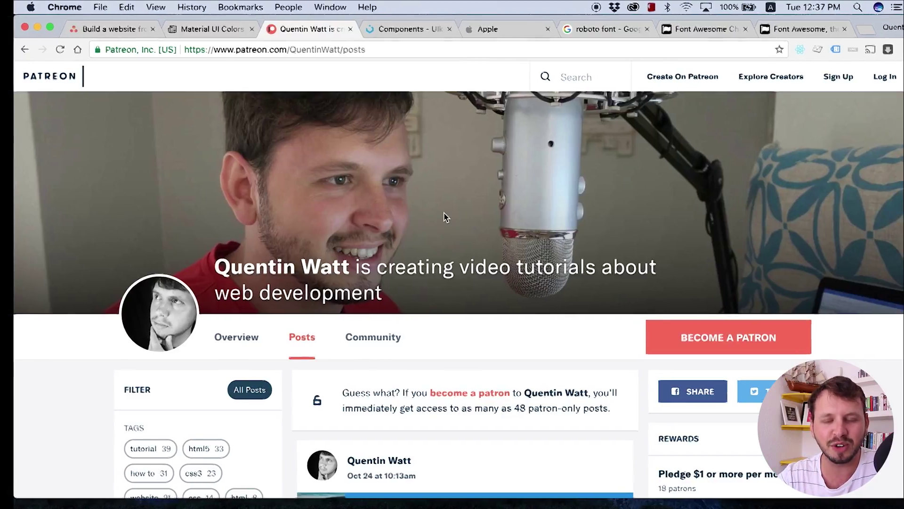
{"action": "scroll", "coordinate": [404, 410], "scroll_direction": "down", "scroll_amount": 10}
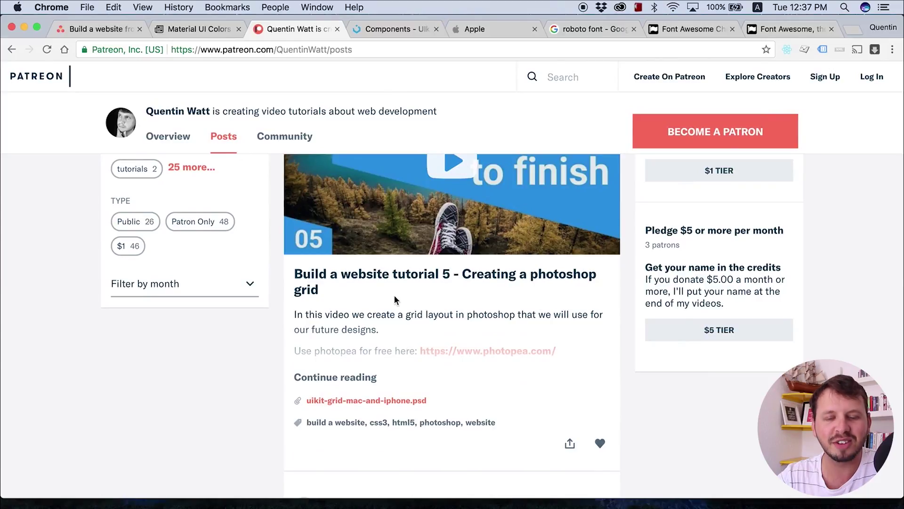
Switch to the Photoshop desktop showing uikit-grid-mac-and-iphone.psd.
{"action": "key", "text": "ctrl+Left"}
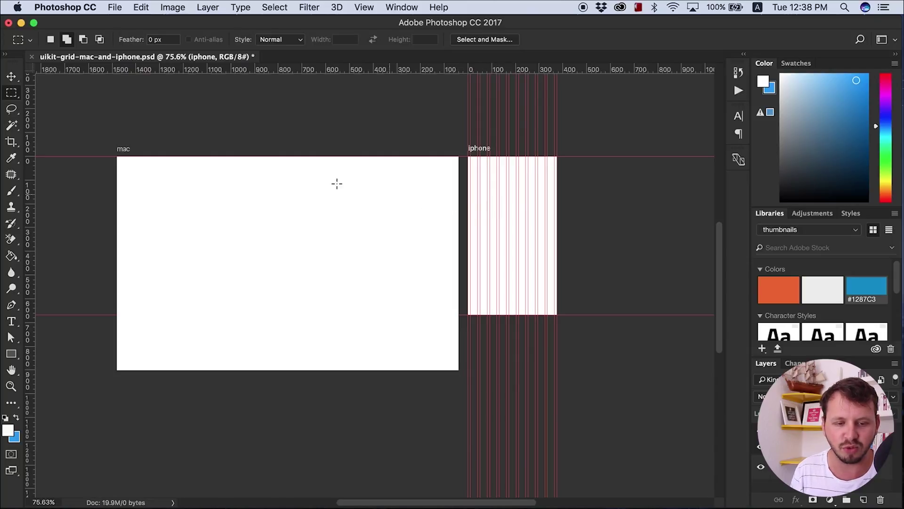
{"action": "scroll", "coordinate": [132, 179], "scroll_direction": "up", "scroll_amount": 3}
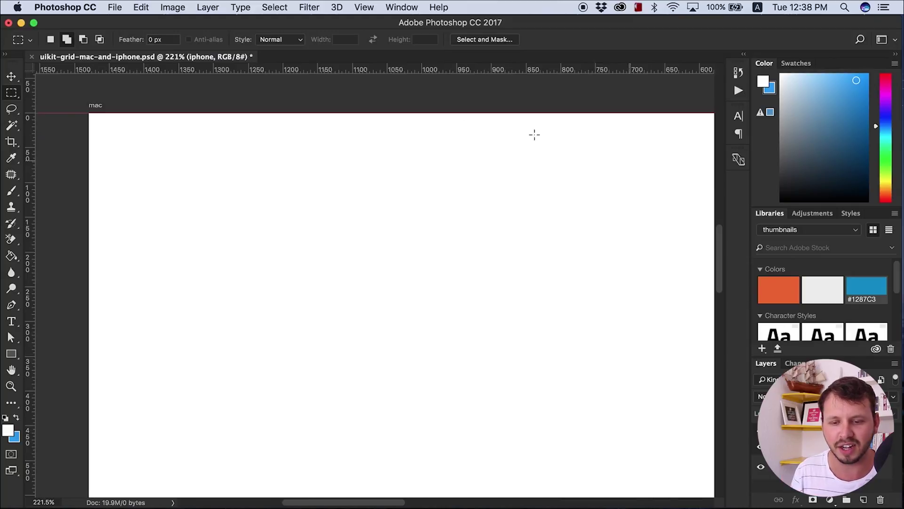
{"action": "scroll", "coordinate": [443, 267], "scroll_direction": "down", "scroll_amount": 2}
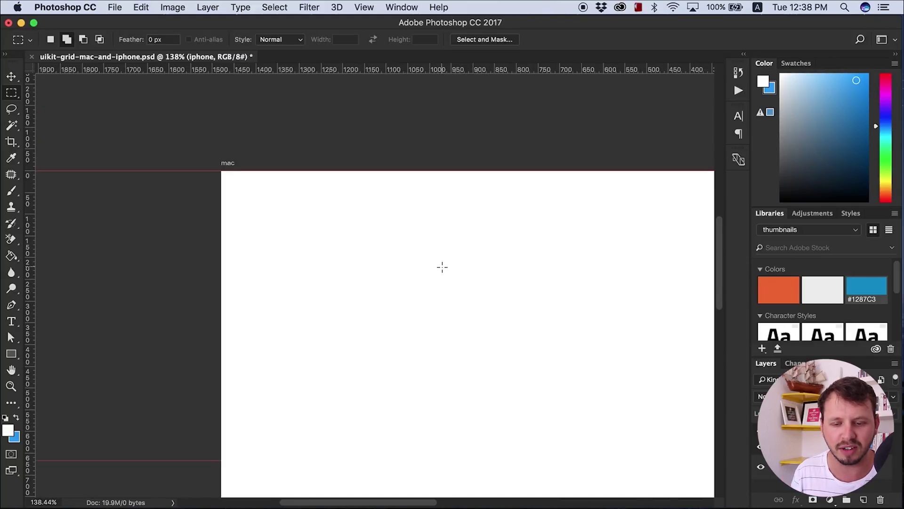
{"action": "scroll", "coordinate": [442, 267], "scroll_direction": "down", "scroll_amount": 1}
{"action": "scroll", "coordinate": [442, 267], "scroll_direction": "down", "scroll_amount": 1}
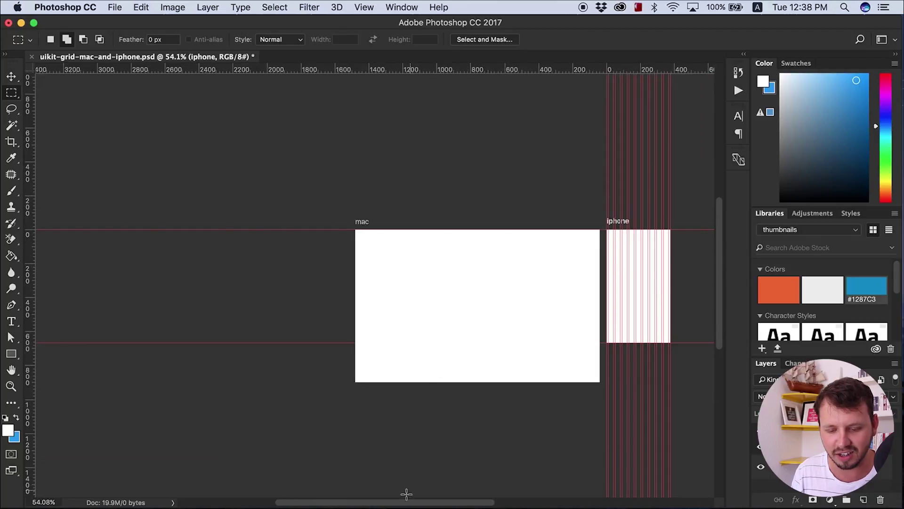
{"action": "left_click_drag", "start_coordinate": [400, 502], "coordinate": [424, 502]}
{"action": "scroll", "coordinate": [433, 348], "scroll_direction": "up", "scroll_amount": 2}
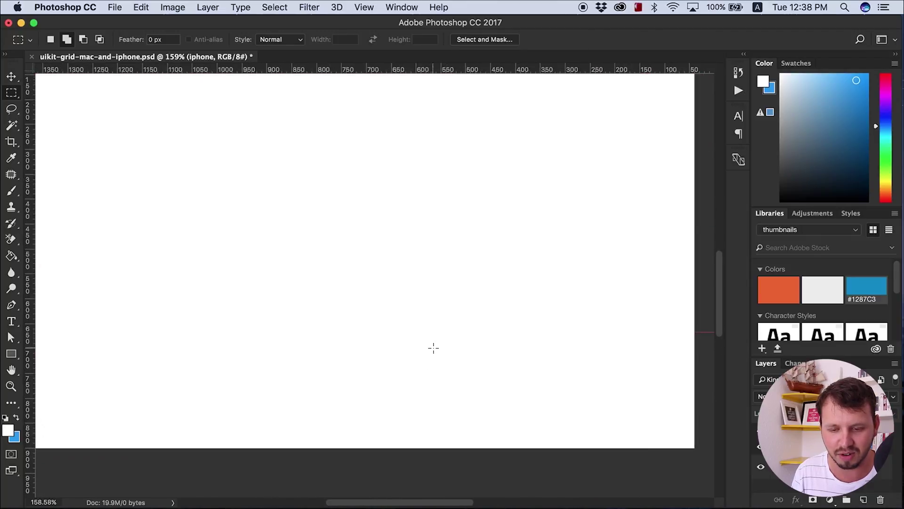
{"action": "scroll", "coordinate": [433, 348], "scroll_direction": "down", "scroll_amount": 1}
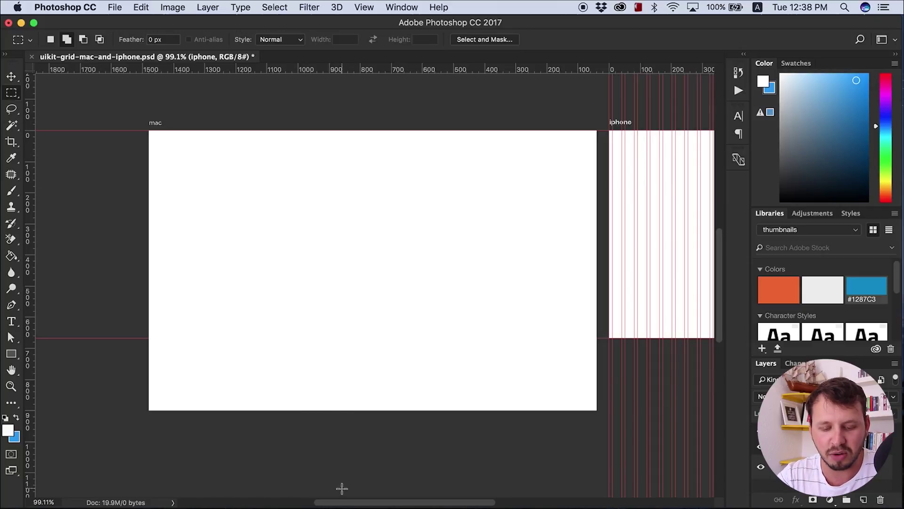
{"action": "left_click_drag", "start_coordinate": [337, 502], "coordinate": [346, 502]}
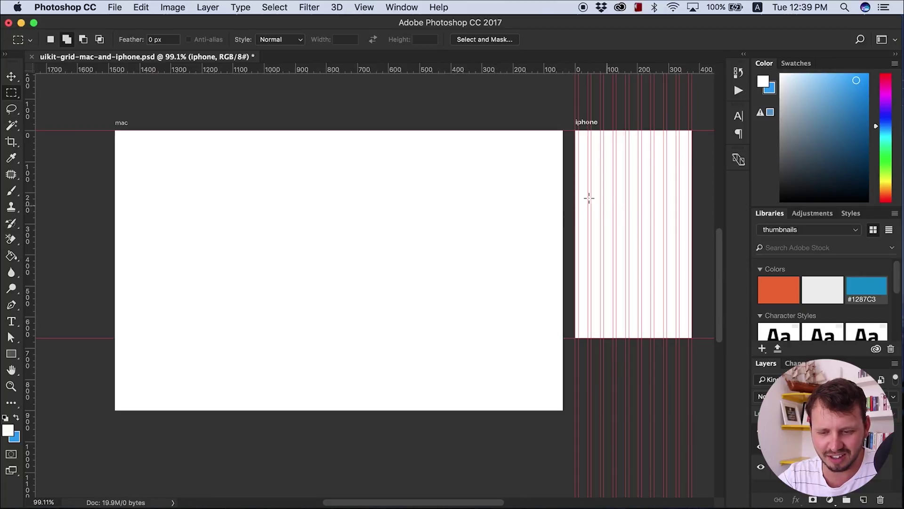
Make the iphone artboard background transparent in the Properties panel.
{"action": "left_click", "coordinate": [402, 7]}
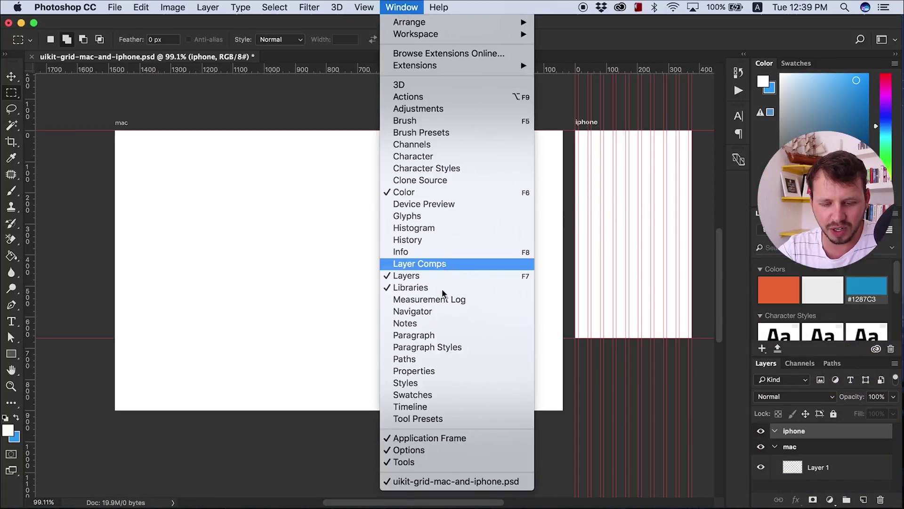
{"action": "left_click", "coordinate": [436, 374]}
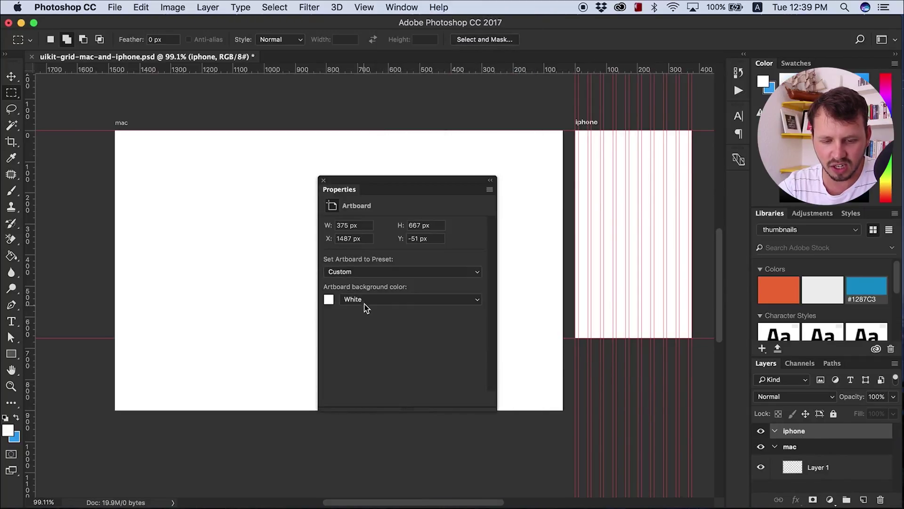
{"action": "left_click", "coordinate": [410, 299]}
{"action": "left_click", "coordinate": [369, 320]}
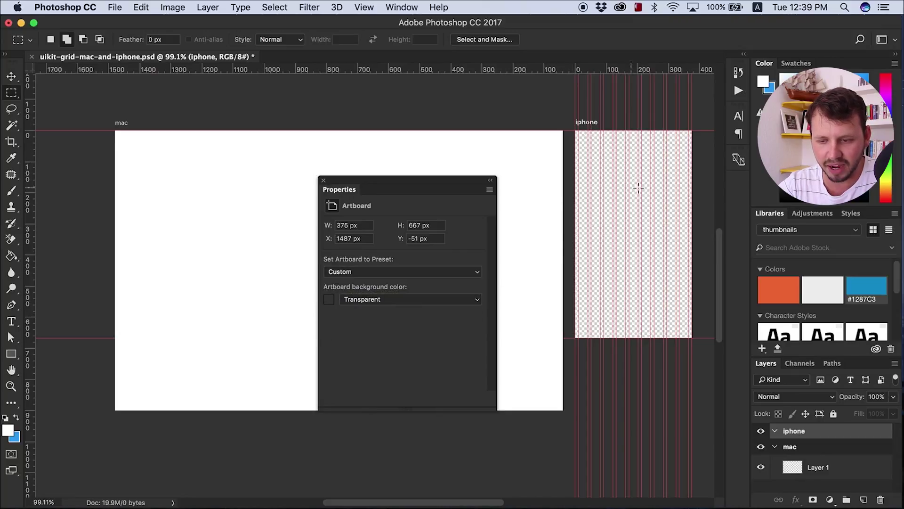
Set the mac artboard background to transparent as well and close the panel.
{"action": "left_click", "coordinate": [792, 446]}
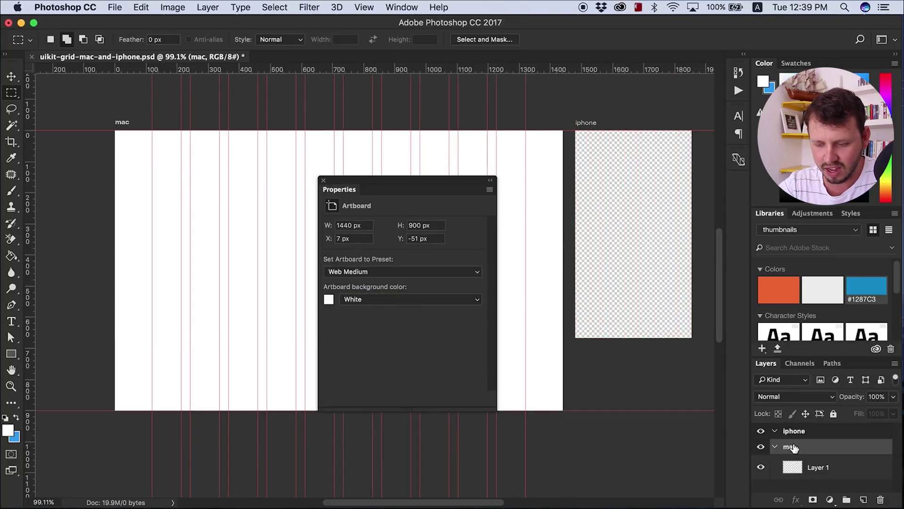
{"action": "left_click", "coordinate": [453, 299]}
{"action": "left_click", "coordinate": [432, 319]}
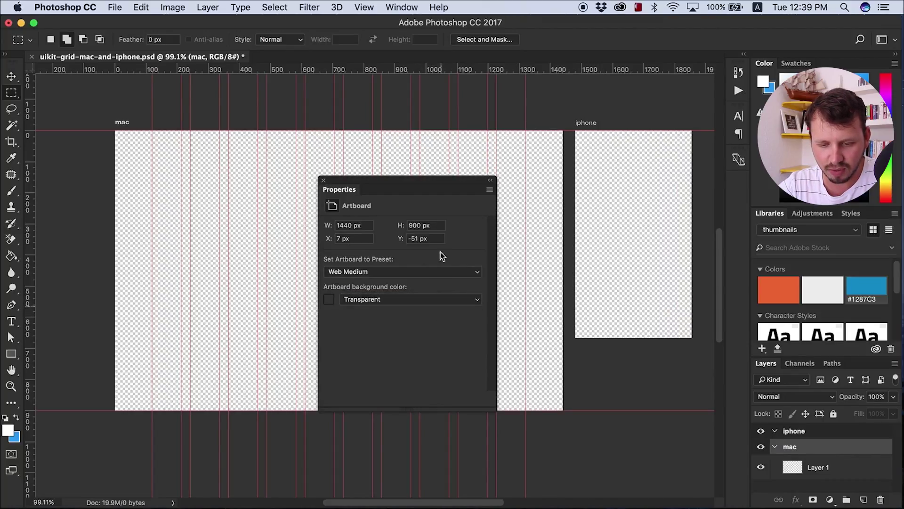
{"action": "left_click", "coordinate": [324, 183]}
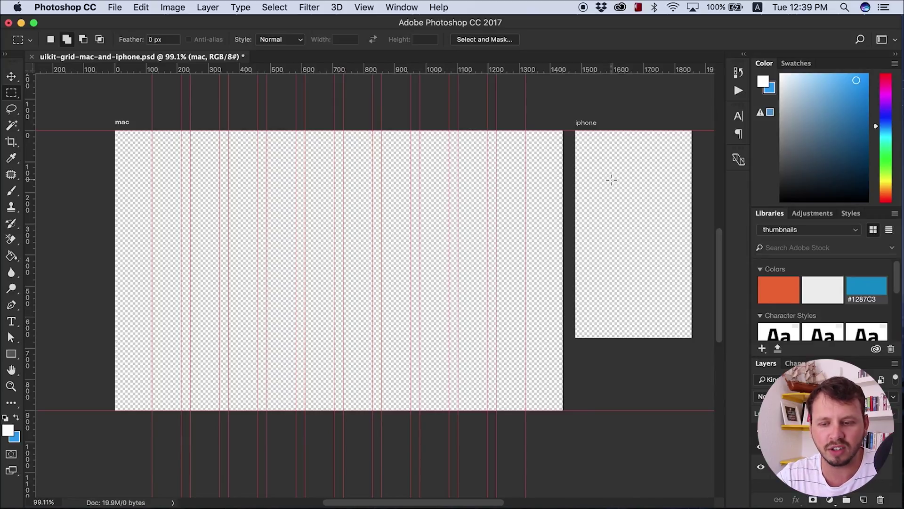
Go back to Chrome and bring up the 'Components - UIkit' documentation.
{"action": "key", "text": "ctrl+Right"}
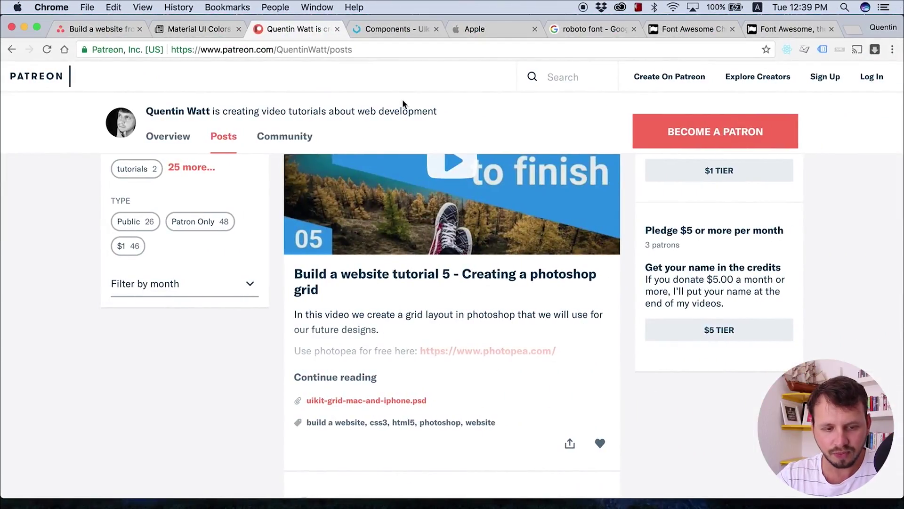
{"action": "scroll", "coordinate": [297, 138], "scroll_direction": "up", "scroll_amount": 10}
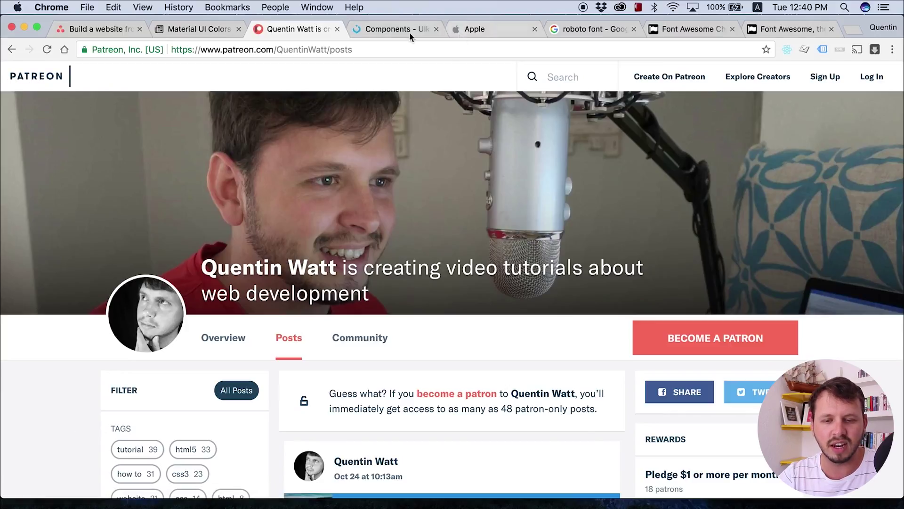
{"action": "left_click", "coordinate": [385, 29]}
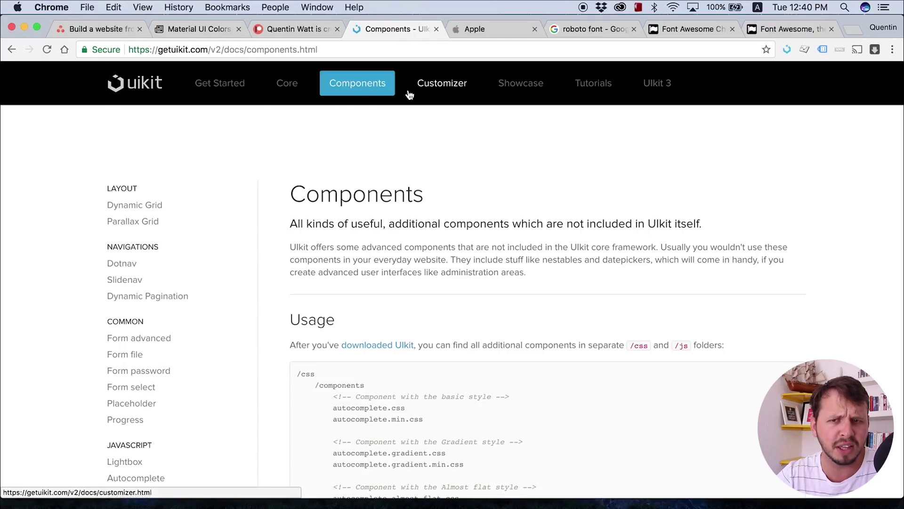
Switch Chrome to the Apple homepage with its iPhone 8 banner.
{"action": "left_click", "coordinate": [487, 29]}
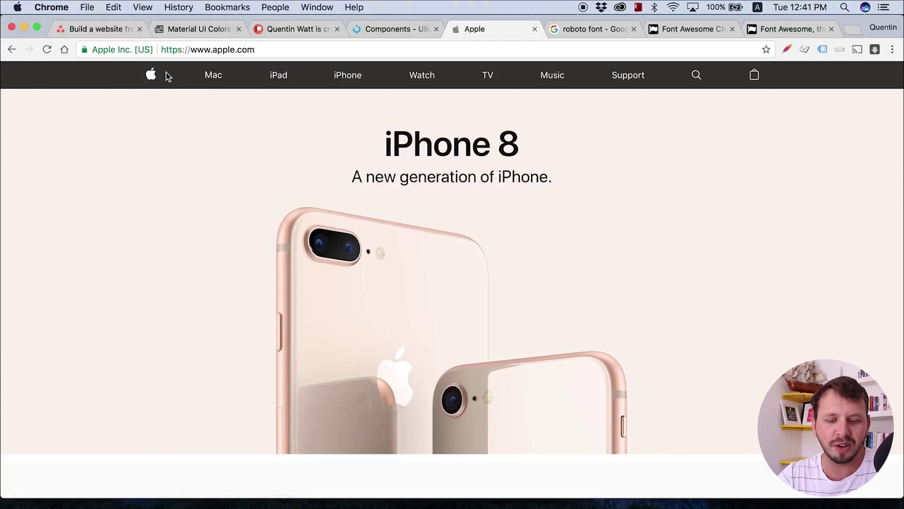
{"action": "scroll", "coordinate": [427, 386], "scroll_direction": "down", "scroll_amount": 3}
{"action": "scroll", "coordinate": [431, 353], "scroll_direction": "down", "scroll_amount": 3}
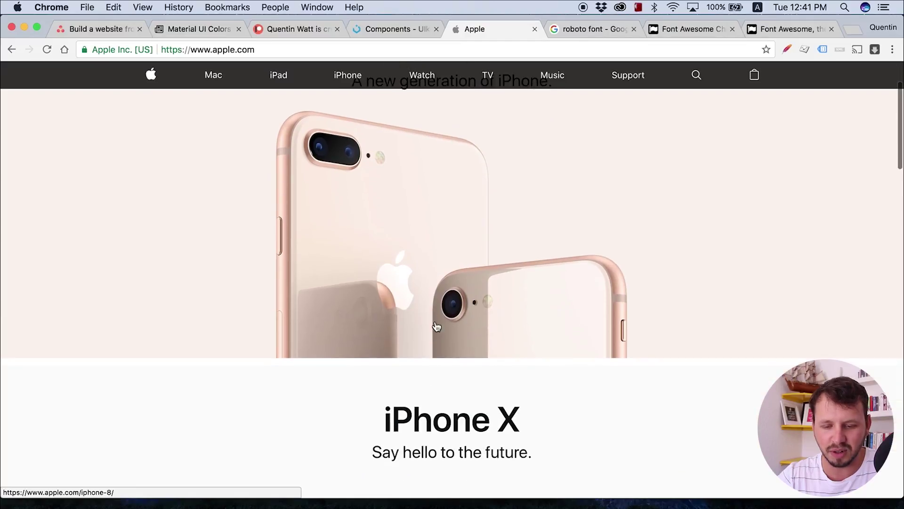
{"action": "scroll", "coordinate": [435, 325], "scroll_direction": "down", "scroll_amount": 4}
{"action": "scroll", "coordinate": [436, 318], "scroll_direction": "down", "scroll_amount": 3}
{"action": "scroll", "coordinate": [434, 283], "scroll_direction": "down", "scroll_amount": 8}
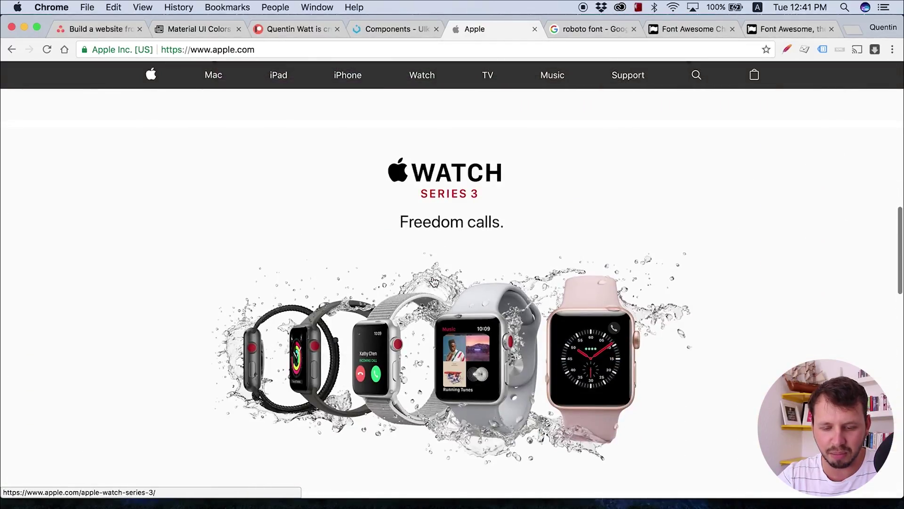
{"action": "scroll", "coordinate": [456, 217], "scroll_direction": "up", "scroll_amount": 10}
{"action": "scroll", "coordinate": [455, 216], "scroll_direction": "up", "scroll_amount": 6}
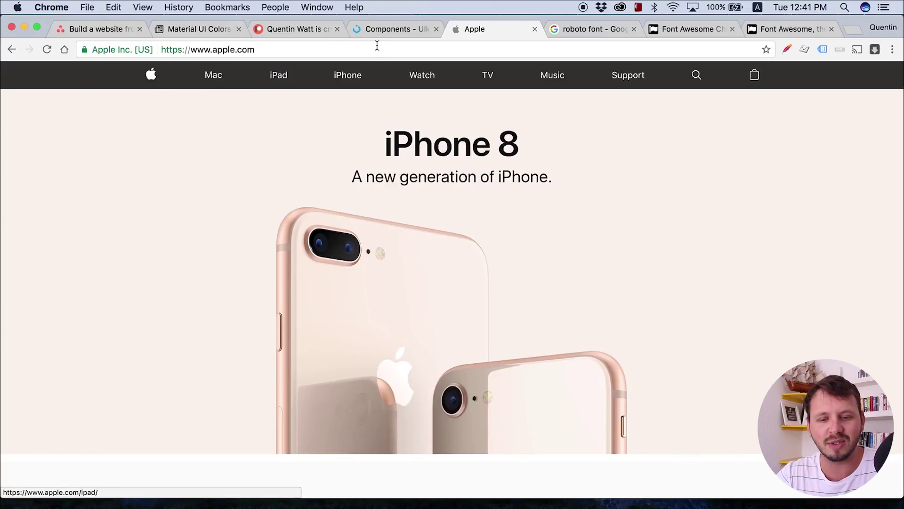
Return from Apple's homepage to the 'Components - UIkit' documentation.
{"action": "left_click", "coordinate": [388, 29]}
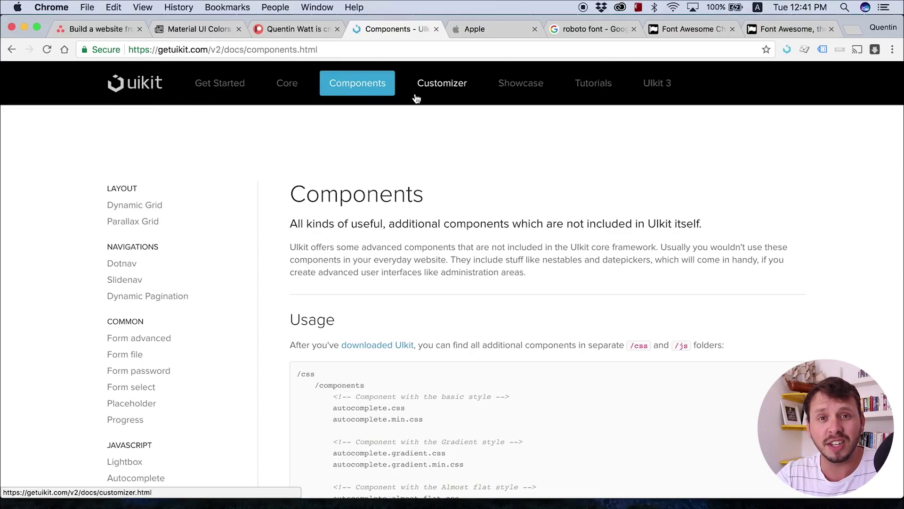
Draw a white 1440 × 80 px rectangle across the top of the mac artboard.
{"action": "key", "text": "ctrl+Left"}
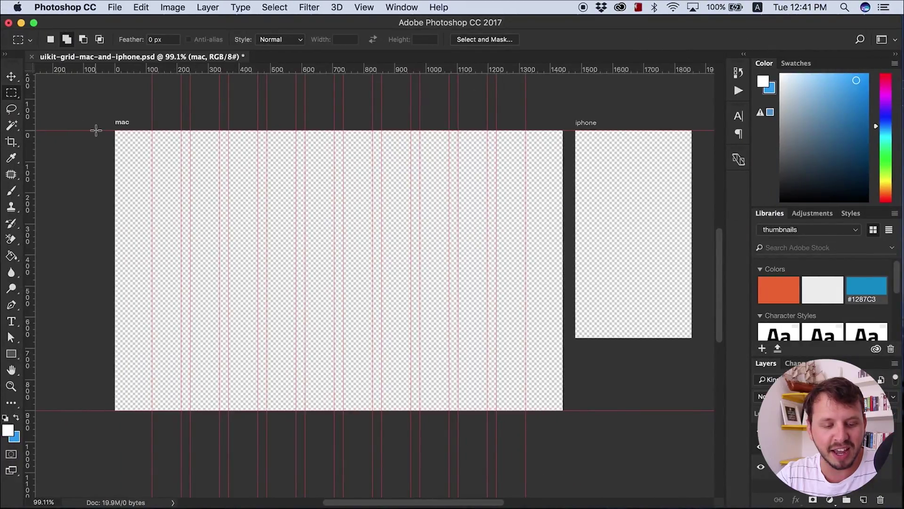
{"action": "left_click", "coordinate": [12, 355]}
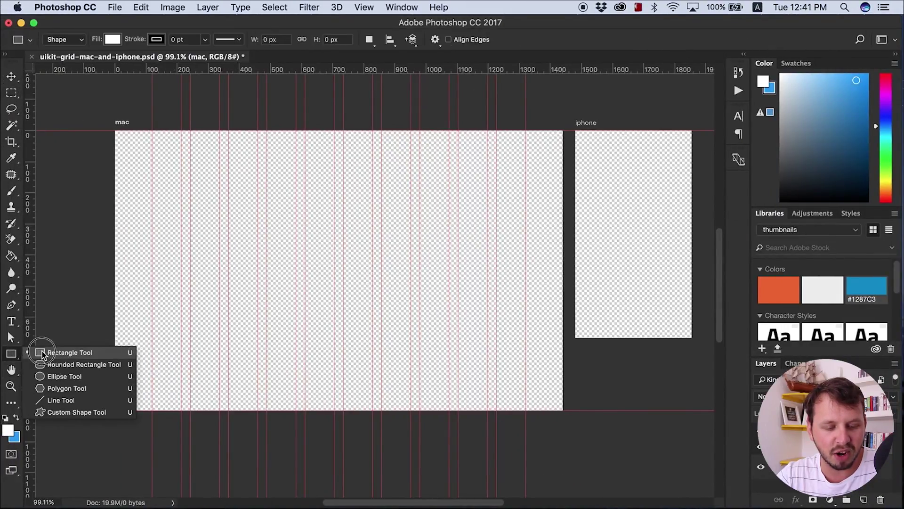
{"action": "left_click", "coordinate": [70, 351]}
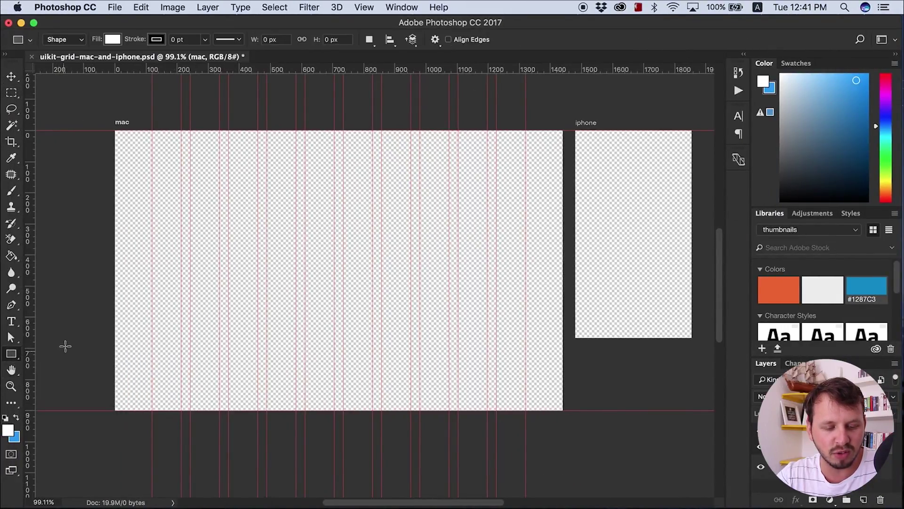
{"action": "left_click", "coordinate": [9, 431]}
{"action": "left_click", "coordinate": [560, 117]}
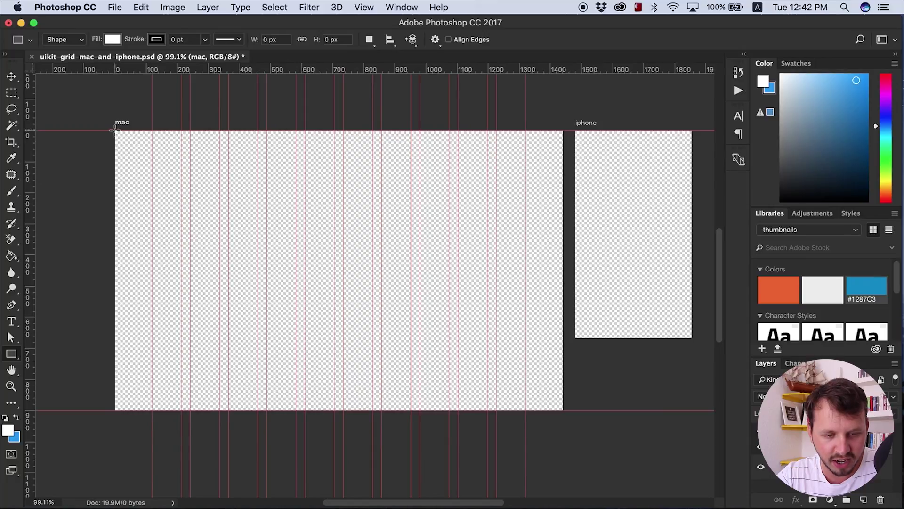
{"action": "left_click_drag", "start_coordinate": [116, 130], "coordinate": [562, 154]}
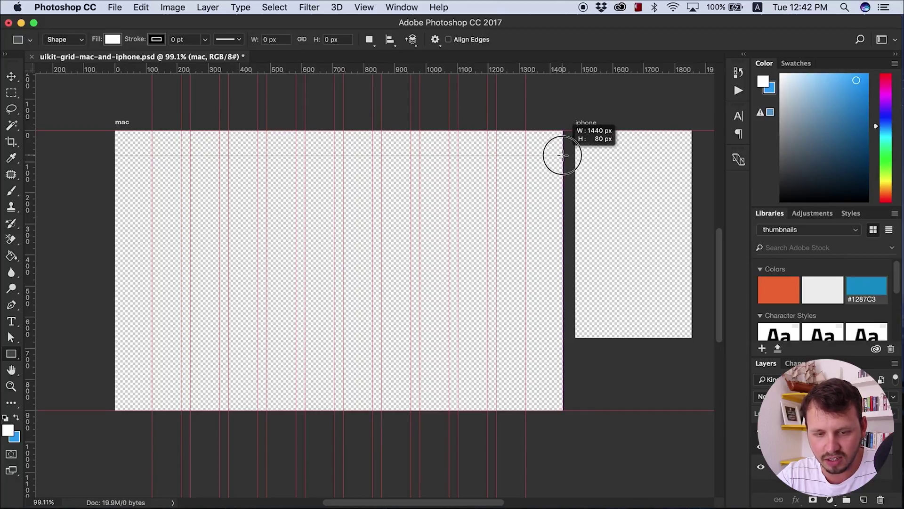
{"action": "left_click_drag", "start_coordinate": [562, 154], "coordinate": [561, 155]}
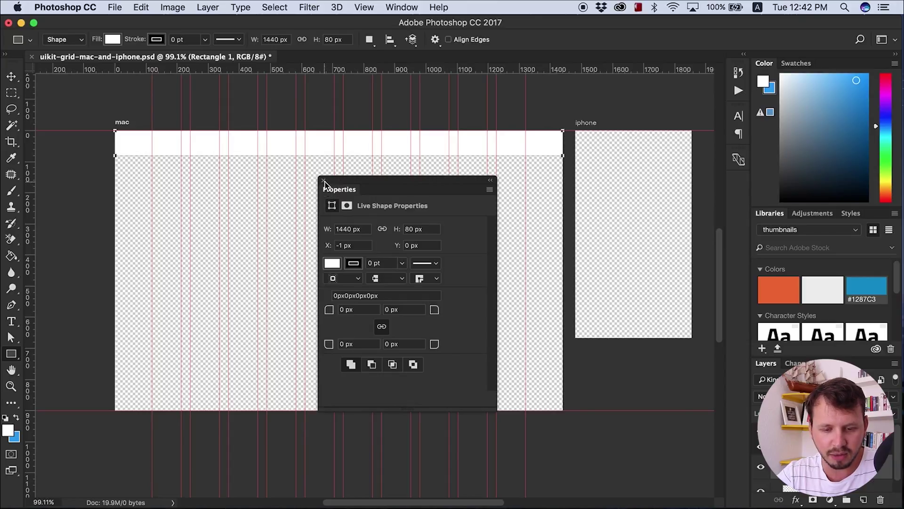
{"action": "left_click", "coordinate": [326, 185]}
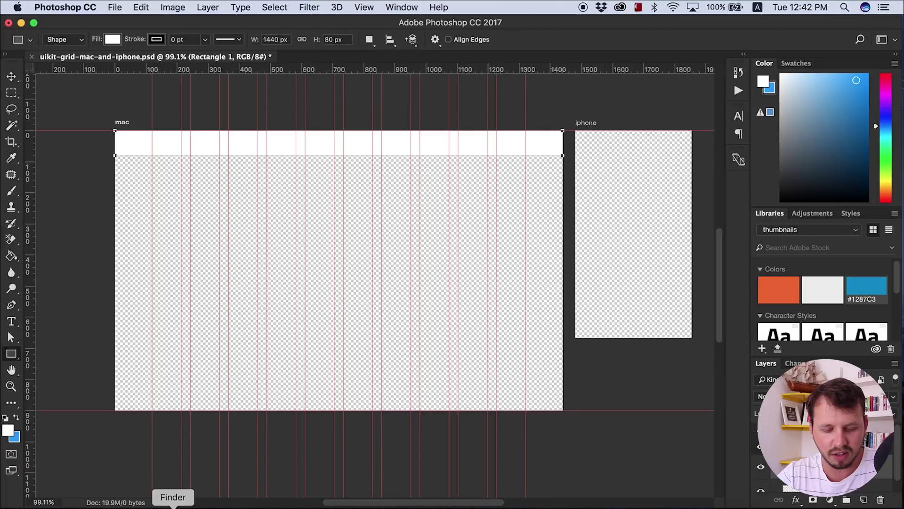
Place link.ai from Finder as a smart object and shrink it to about 17%.
{"action": "left_click", "coordinate": [173, 504]}
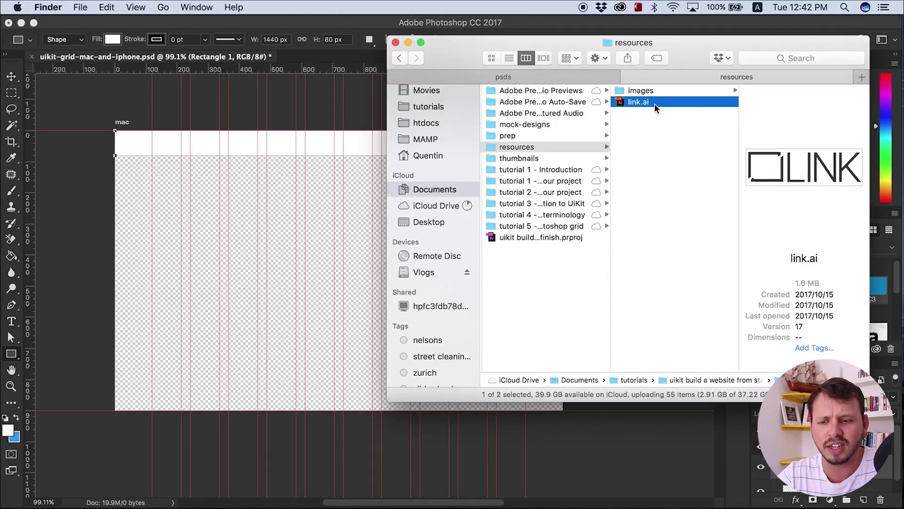
{"action": "left_click_drag", "start_coordinate": [642, 102], "coordinate": [231, 148]}
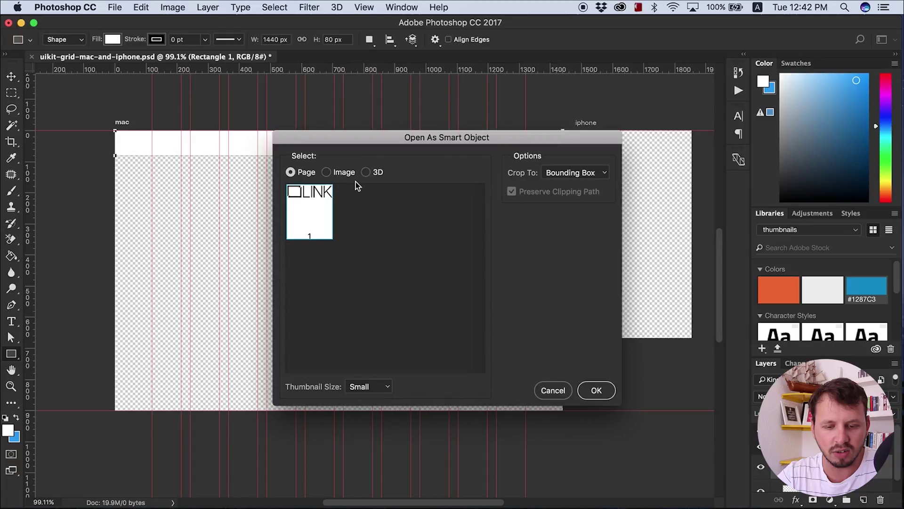
{"action": "left_click", "coordinate": [595, 389]}
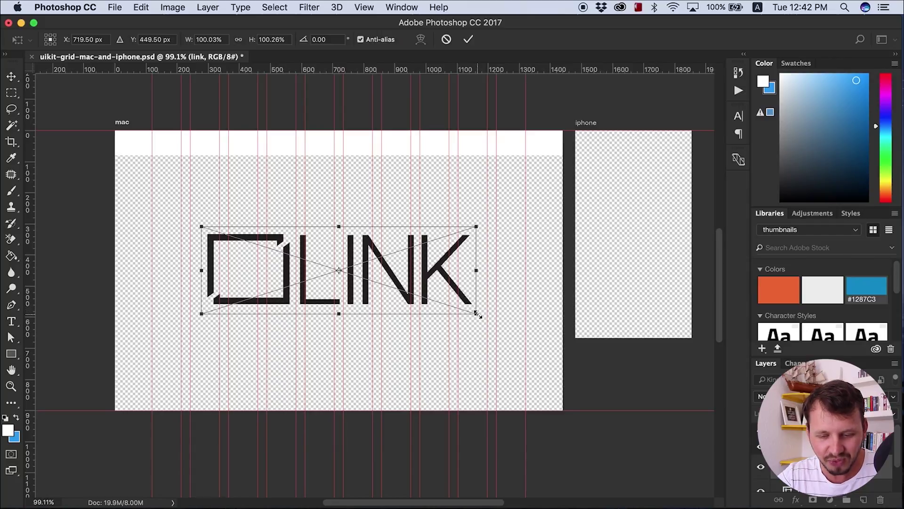
{"action": "mouse_move", "coordinate": [479, 314]}
{"action": "left_mouse_down"}
{"action": "mouse_move", "coordinate": [362, 276]}
{"action": "mouse_move", "coordinate": [189, 144]}
{"action": "left_mouse_up"}
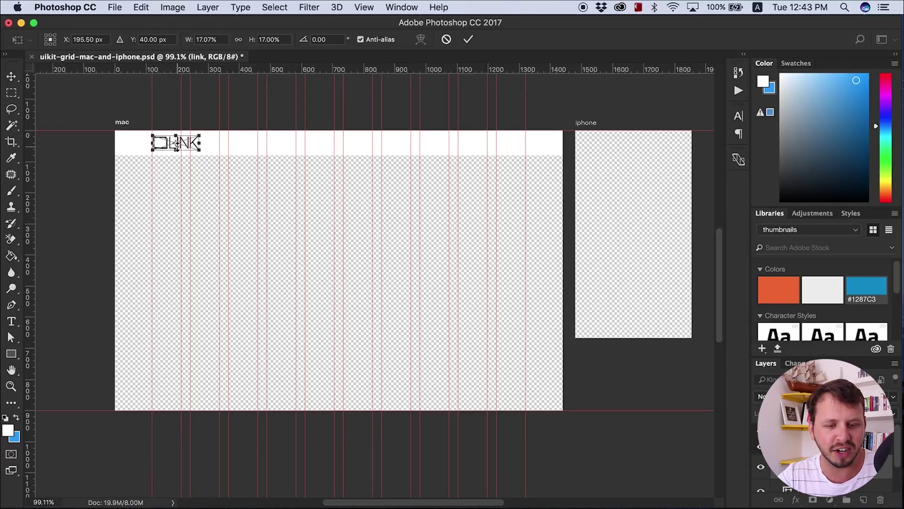
{"action": "scroll", "coordinate": [182, 152], "scroll_direction": "up", "scroll_amount": 2}
{"action": "scroll", "coordinate": [183, 152], "scroll_direction": "up", "scroll_amount": 2}
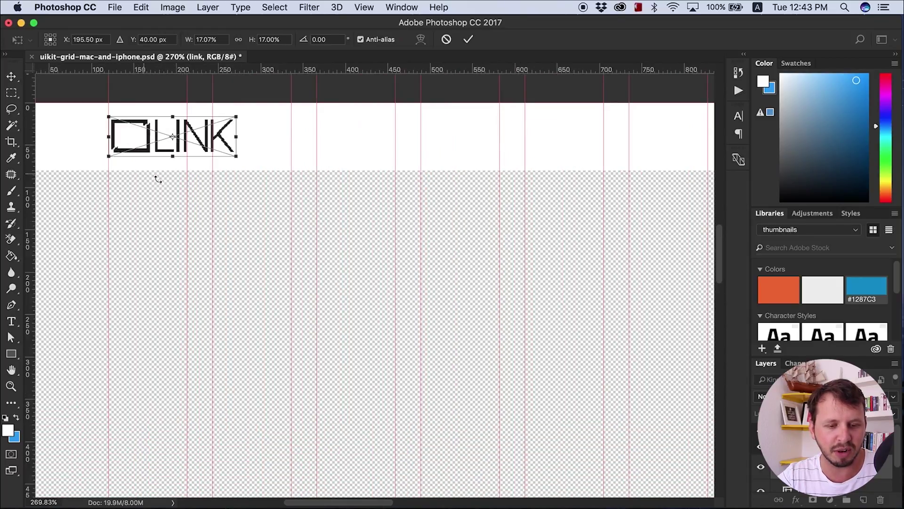
{"action": "scroll", "coordinate": [172, 134], "scroll_direction": "down", "scroll_amount": 2}
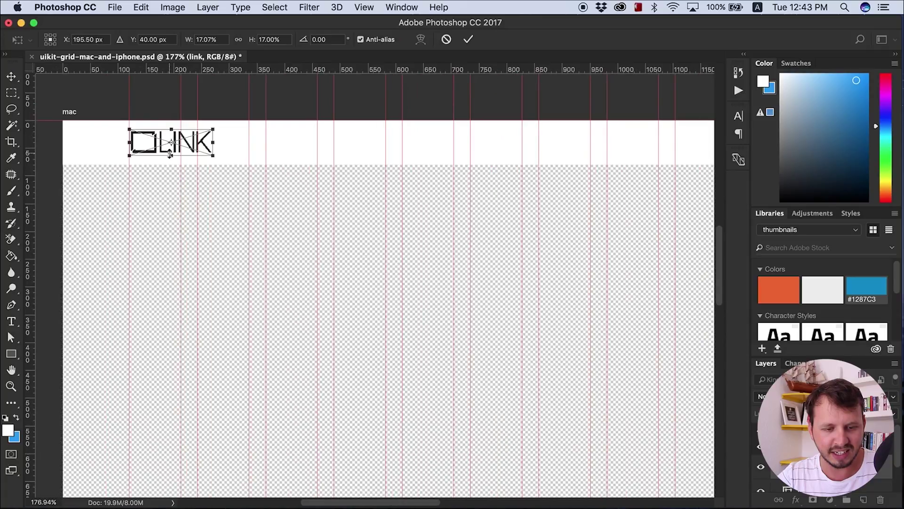
Commit the logo at the header's left end, then toggle the guides off and back on.
{"action": "key", "text": "Return"}
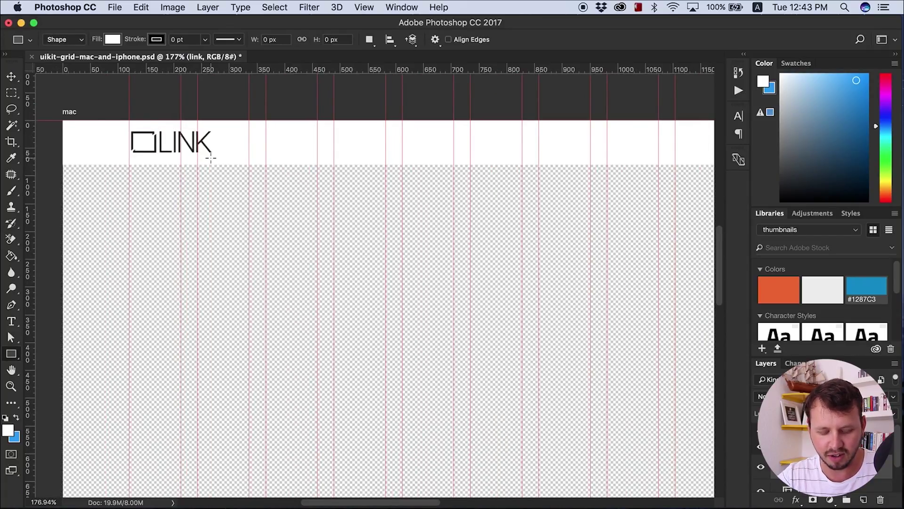
{"action": "key", "text": "cmd+semicolon"}
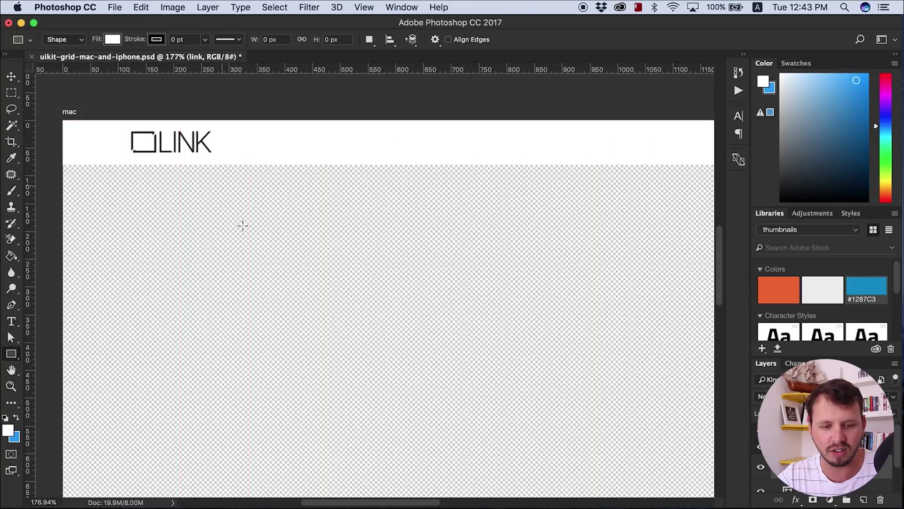
{"action": "scroll", "coordinate": [270, 305], "scroll_direction": "down", "scroll_amount": 2}
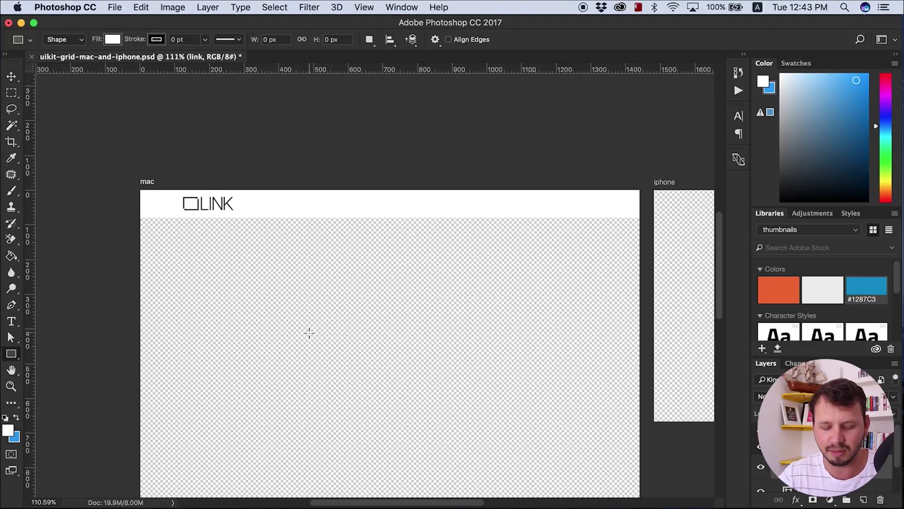
{"action": "key", "text": "super+semicolon"}
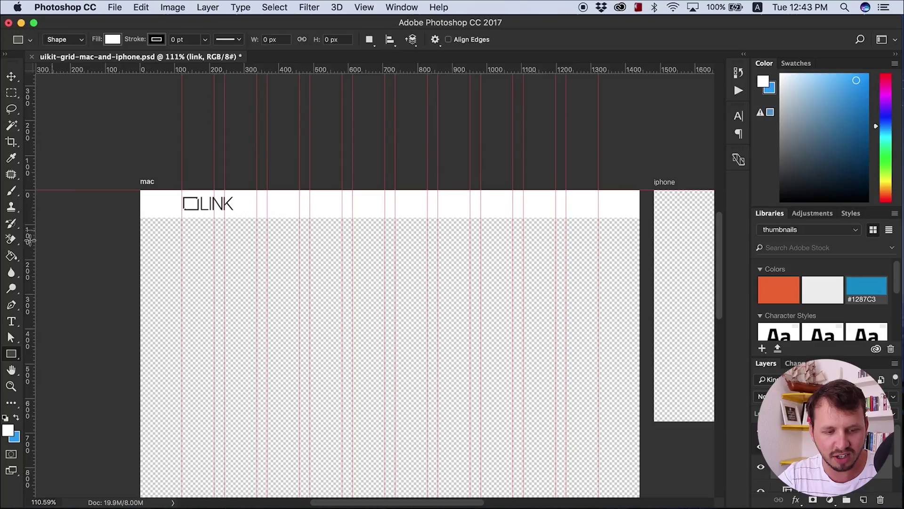
Add a wide text box with home, about and contact in Myriad Pro 18 px, then select all its text.
{"action": "left_click", "coordinate": [13, 322]}
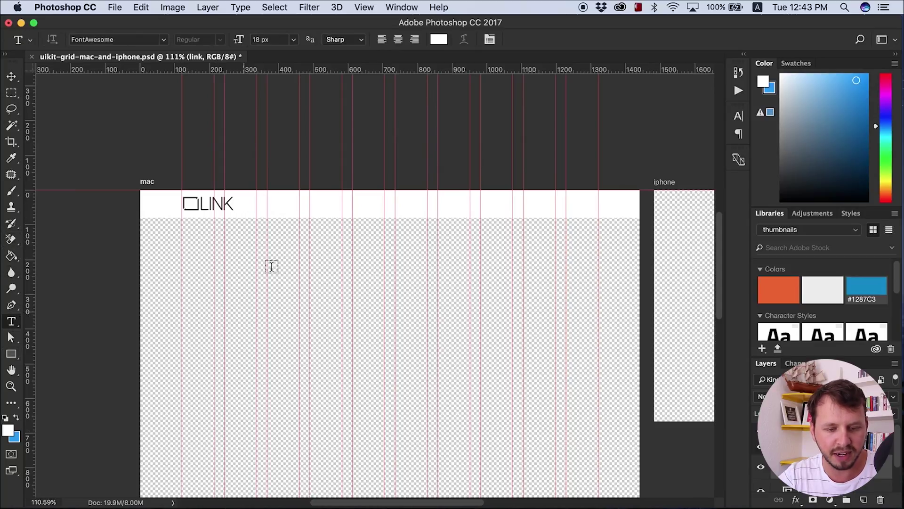
{"action": "mouse_move", "coordinate": [259, 231]}
{"action": "left_mouse_down"}
{"action": "mouse_move", "coordinate": [432, 265]}
{"action": "mouse_move", "coordinate": [438, 245]}
{"action": "left_mouse_up"}
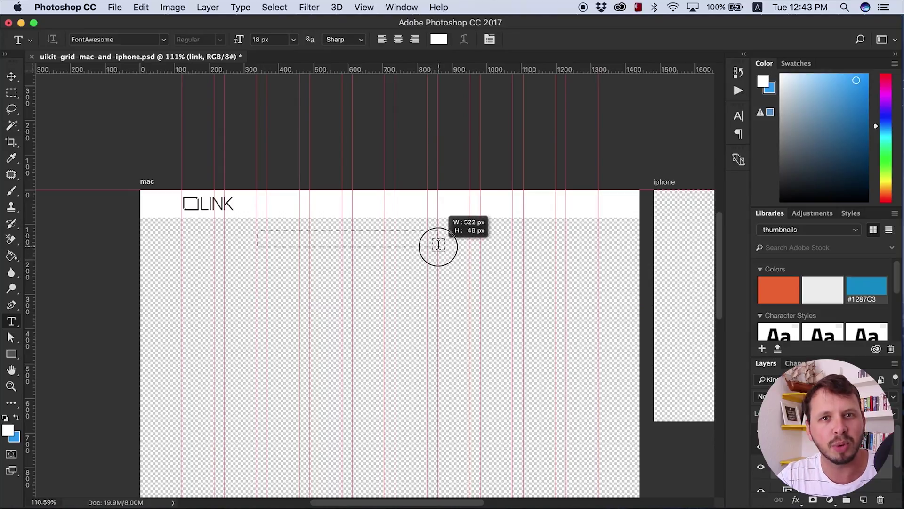
{"action": "left_click_drag", "start_coordinate": [438, 245], "coordinate": [438, 245]}
{"action": "scroll", "coordinate": [360, 265], "scroll_direction": "up", "scroll_amount": 3}
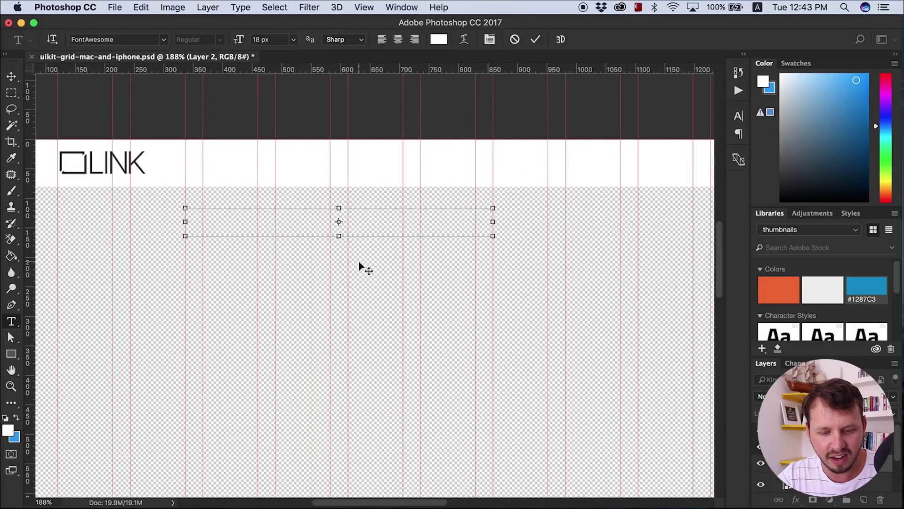
{"action": "scroll", "coordinate": [361, 265], "scroll_direction": "up", "scroll_amount": 3}
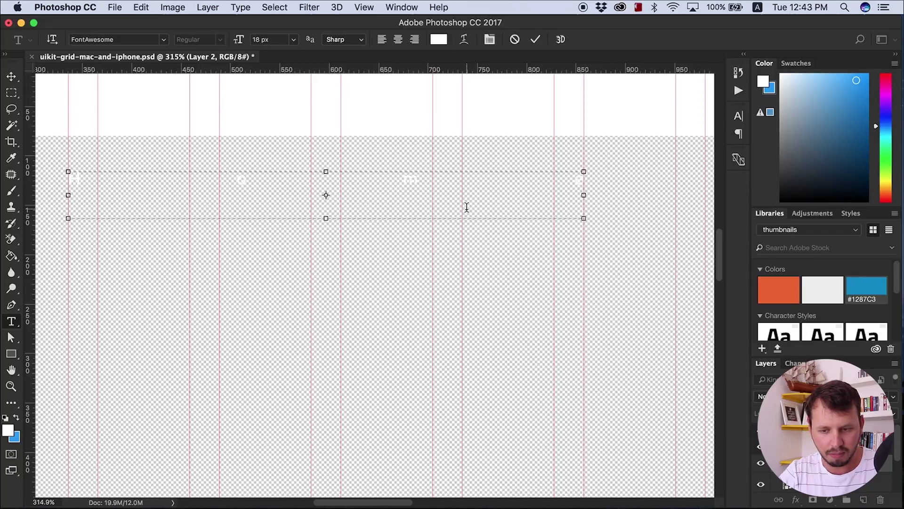
{"action": "type", "text": " about"}
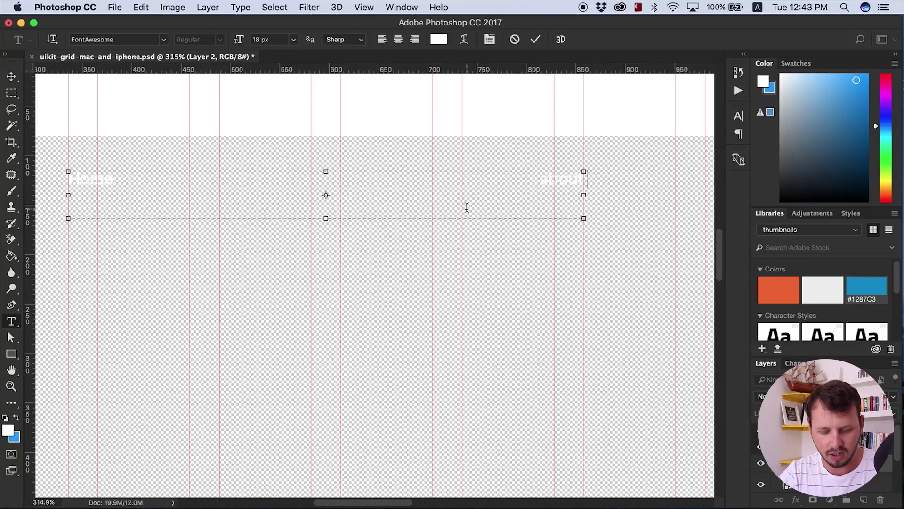
{"action": "type", "text": " contact"}
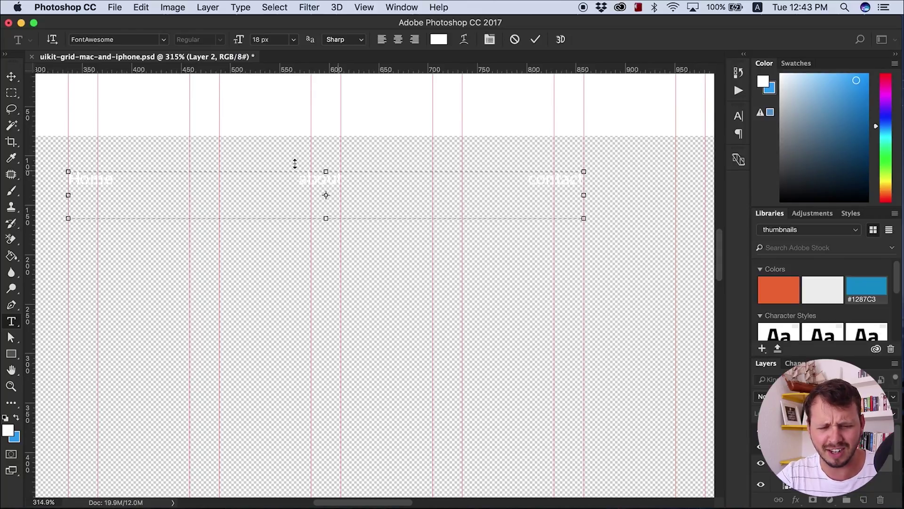
{"action": "key", "text": "super+a"}
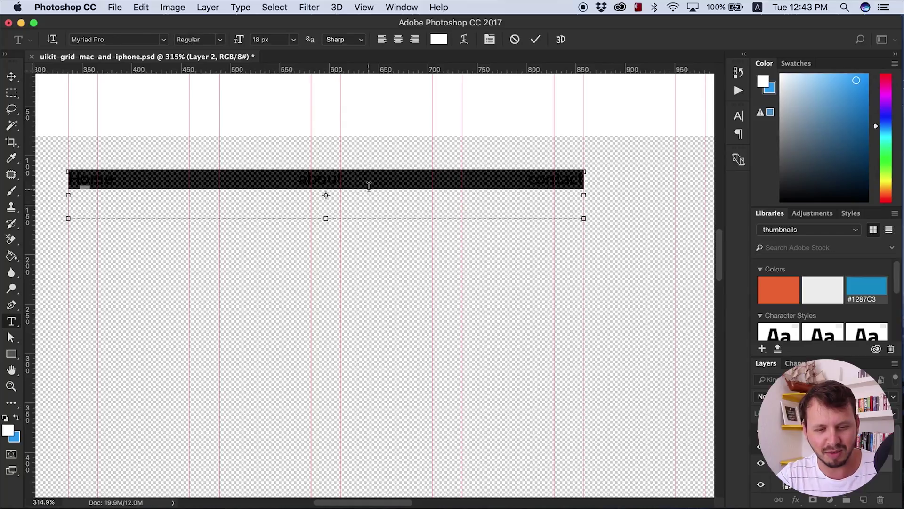
Recolour the Home, about, contact nav text to #303030 and commit the text edit.
{"action": "left_click", "coordinate": [439, 41]}
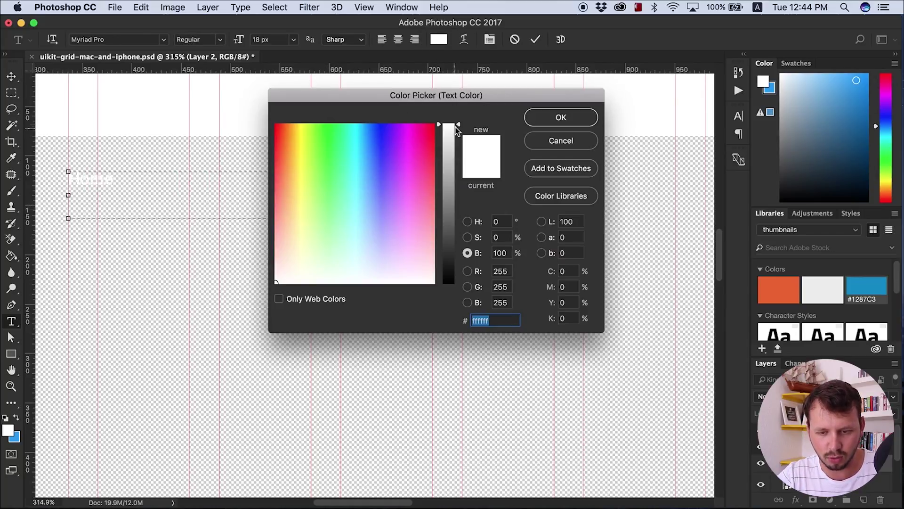
{"action": "left_click_drag", "start_coordinate": [459, 127], "coordinate": [458, 284]}
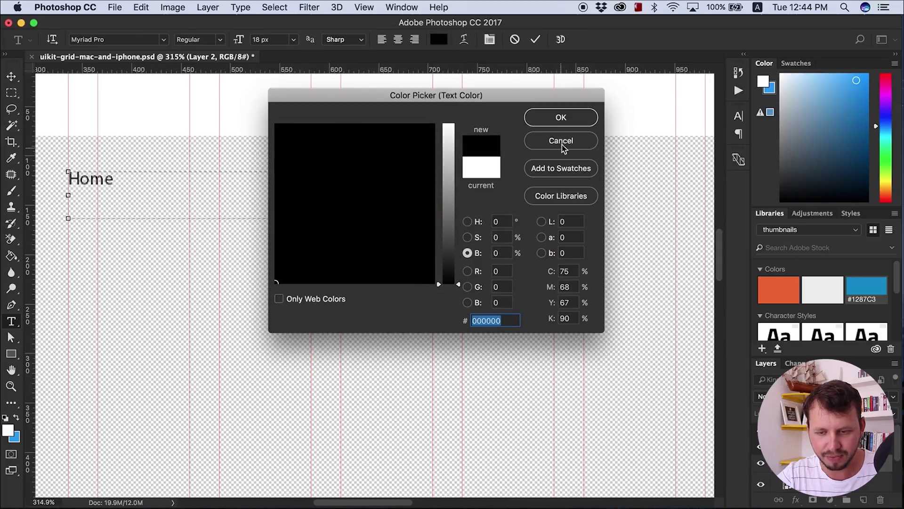
{"action": "double_click", "coordinate": [493, 320]}
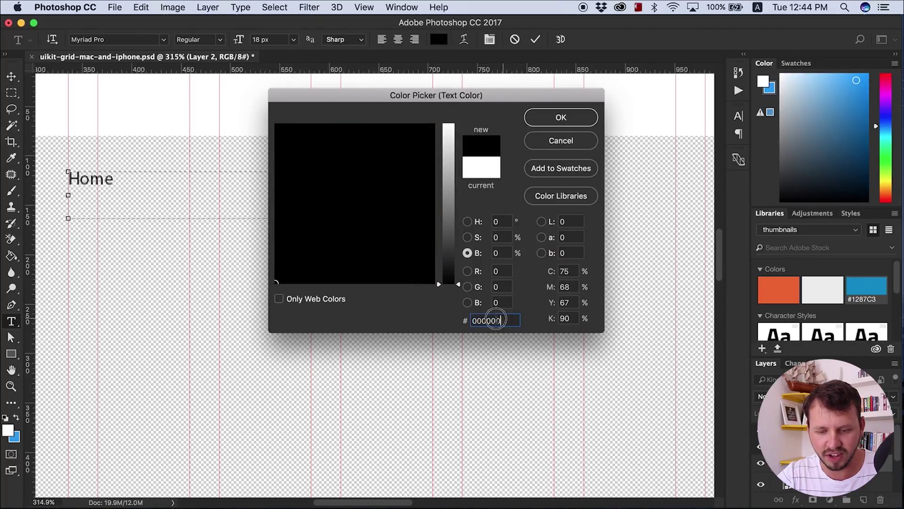
{"action": "type", "text": "303030"}
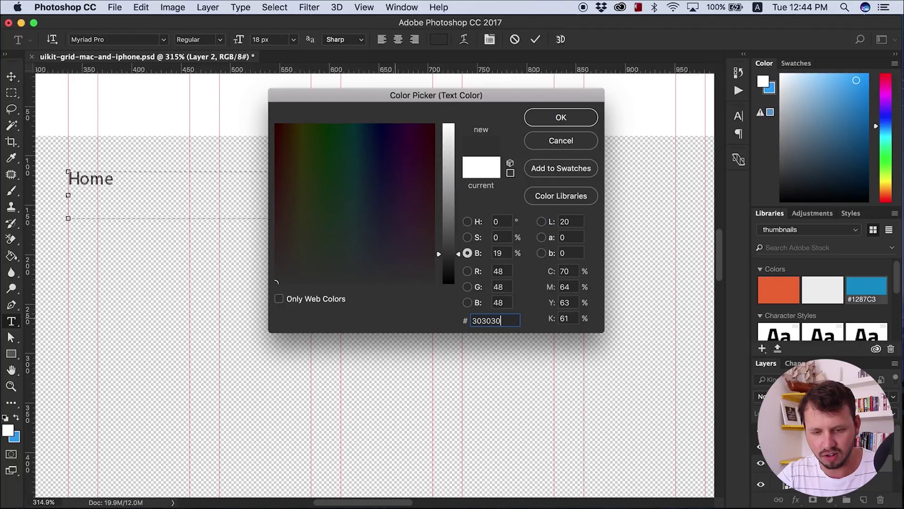
{"action": "left_click", "coordinate": [561, 117]}
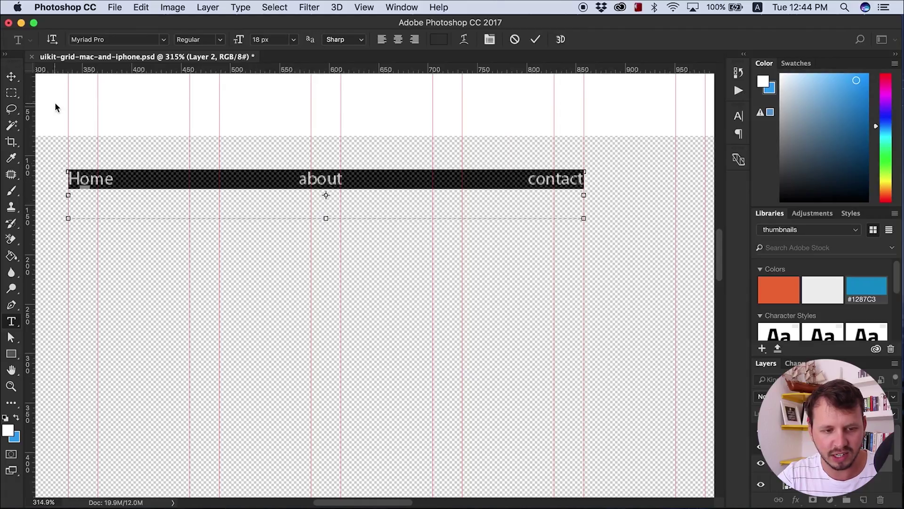
{"action": "left_click", "coordinate": [12, 76]}
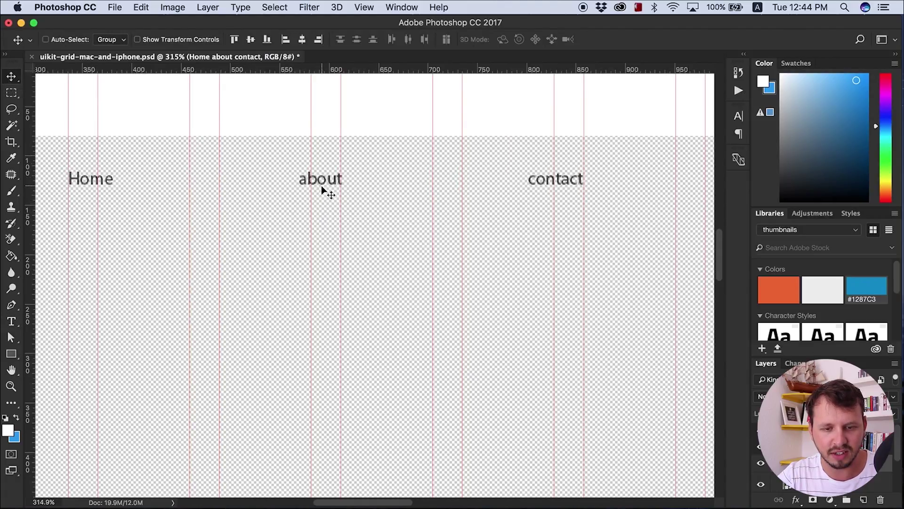
{"action": "scroll", "coordinate": [327, 191], "scroll_direction": "down", "scroll_amount": 2}
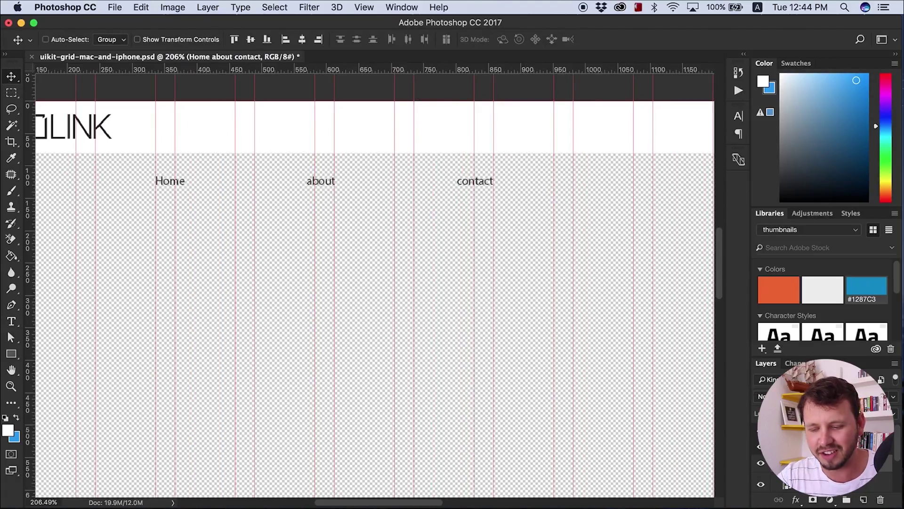
{"action": "double_click", "coordinate": [787, 473]}
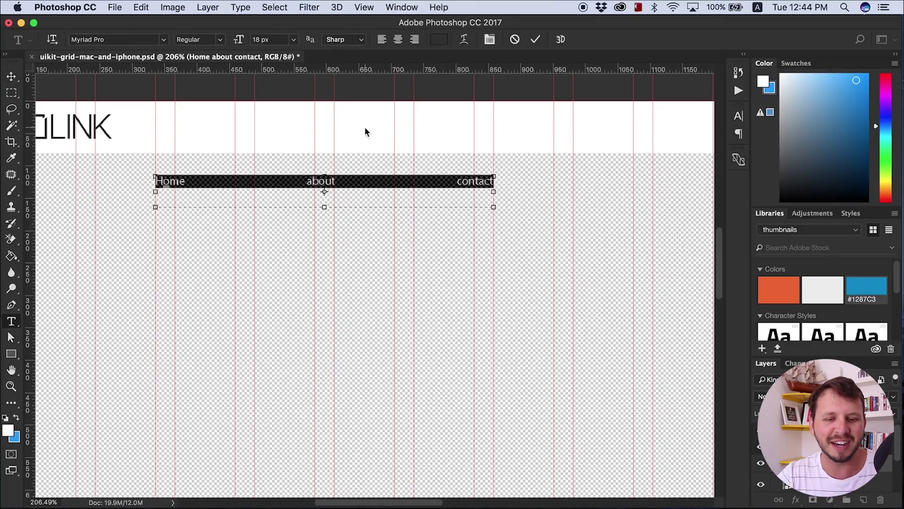
{"action": "left_click", "coordinate": [260, 39]}
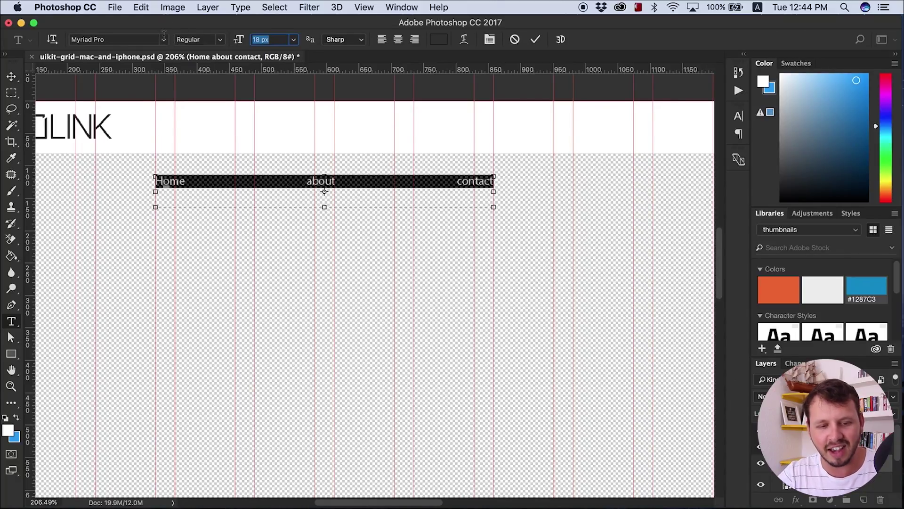
{"action": "key", "text": "super+minus"}
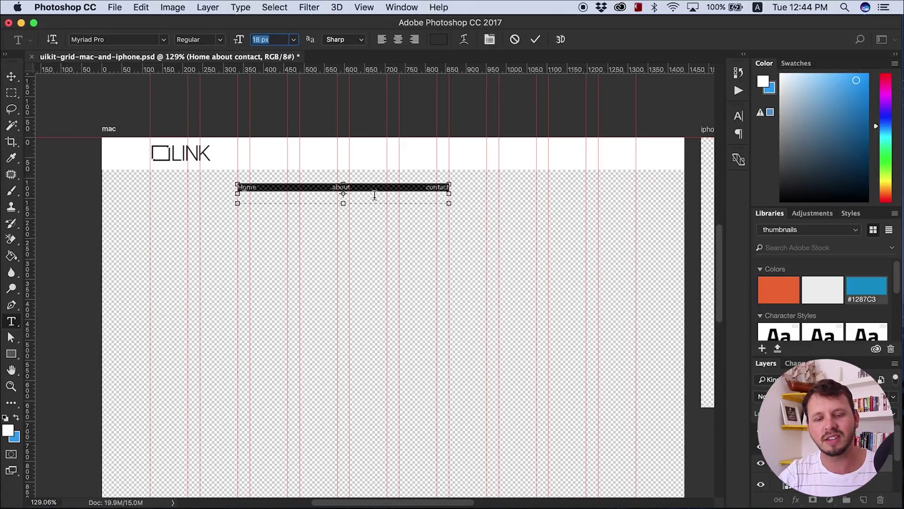
{"action": "key", "text": "super+plus"}
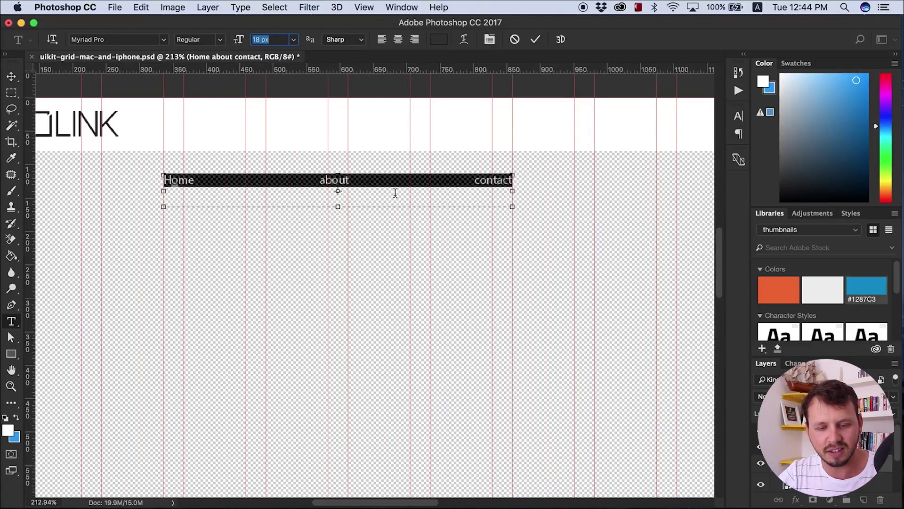
{"action": "left_click", "coordinate": [527, 181]}
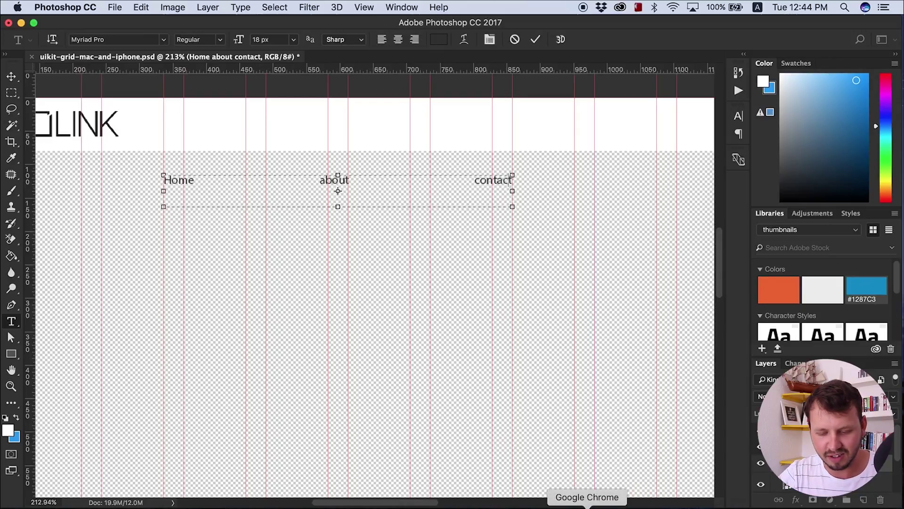
{"action": "left_click", "coordinate": [629, 503]}
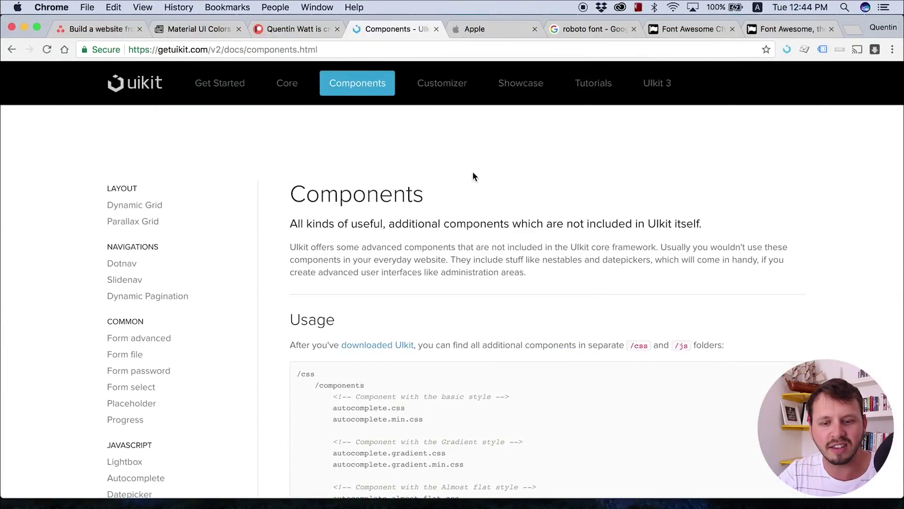
{"action": "key", "text": "super+Tab"}
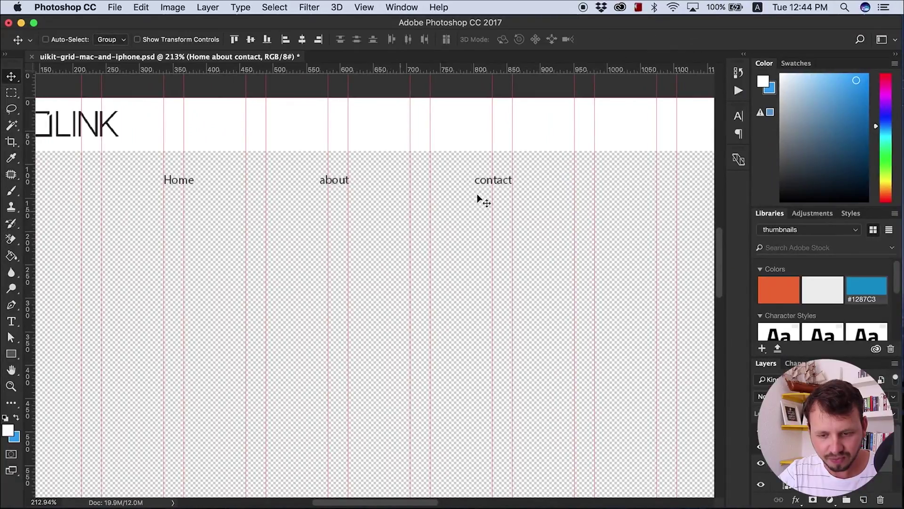
{"action": "double_click", "coordinate": [334, 180]}
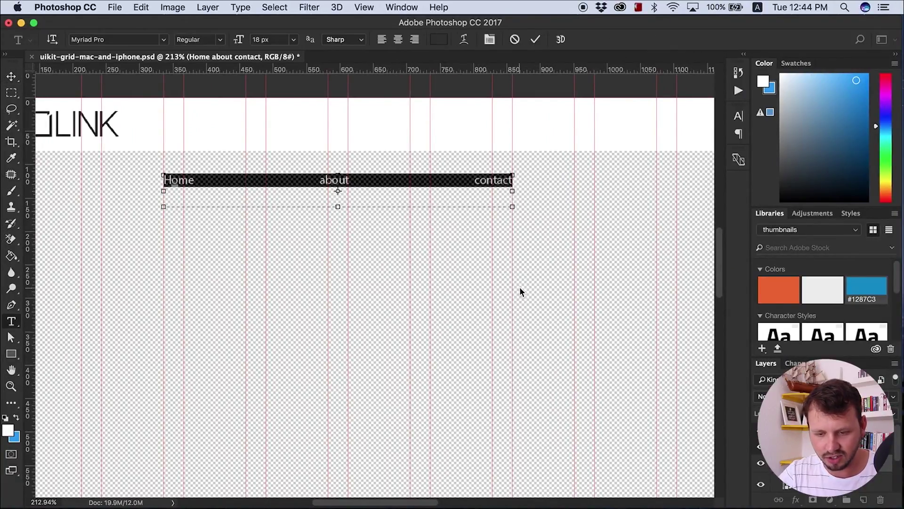
Insert 'Serives' before contact and capitalise About and Contact in the nav text.
{"action": "key", "text": "Right"}
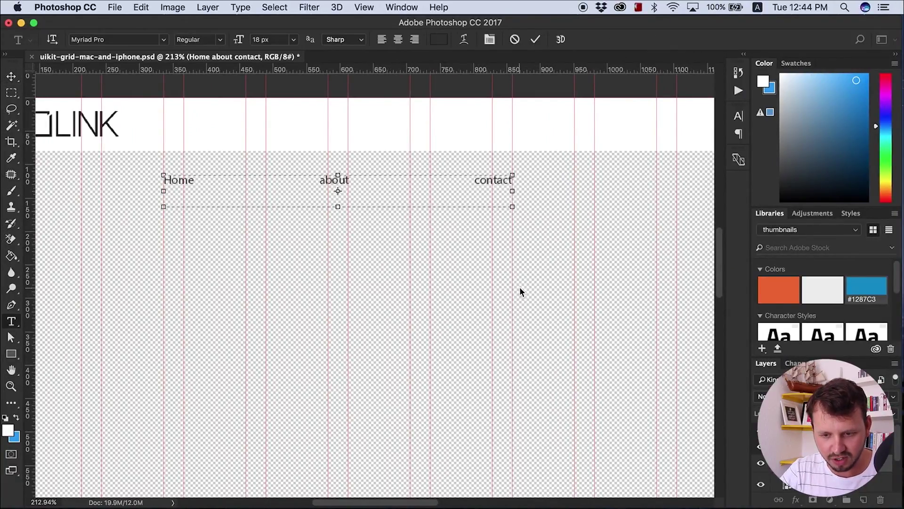
{"action": "left_click", "coordinate": [476, 182]}
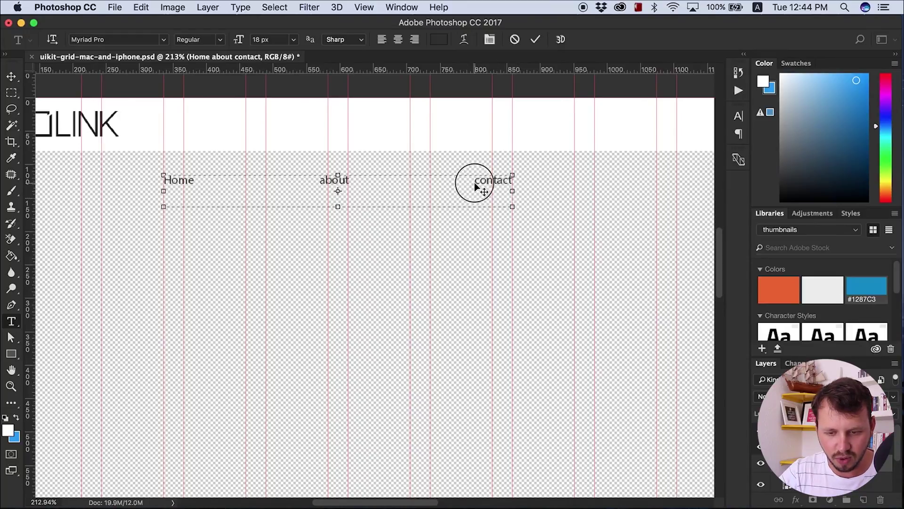
{"action": "type", "text": "sSeriv"}
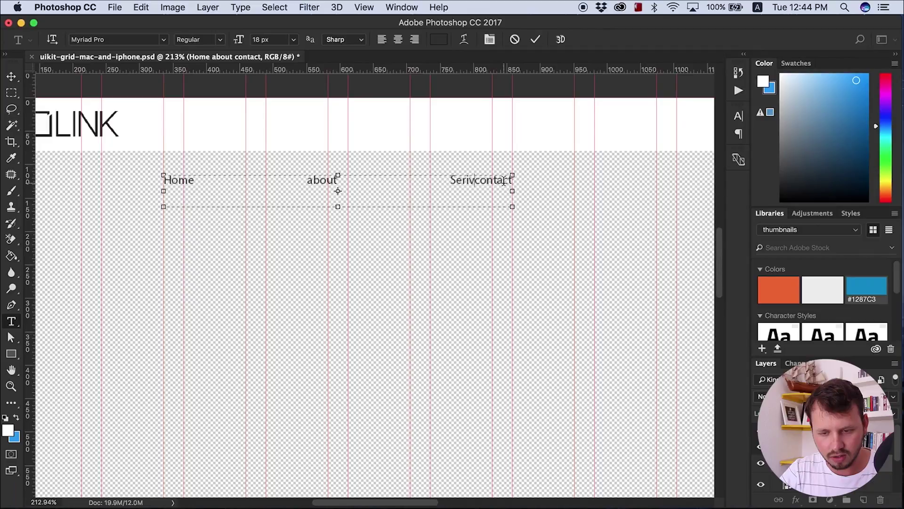
{"action": "type", "text": "es"}
{"action": "left_click", "coordinate": [481, 181]}
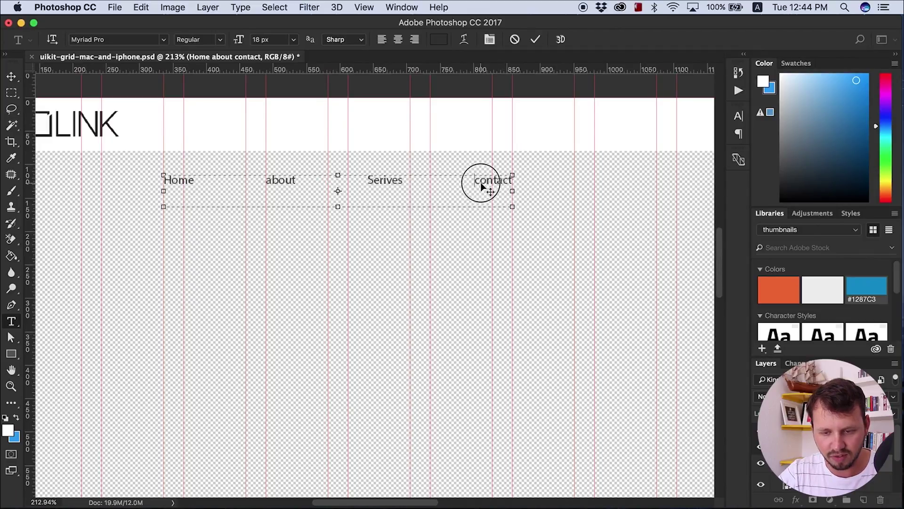
{"action": "key", "text": "BackSpace"}
{"action": "type", "text": "C"}
{"action": "left_click", "coordinate": [273, 181]}
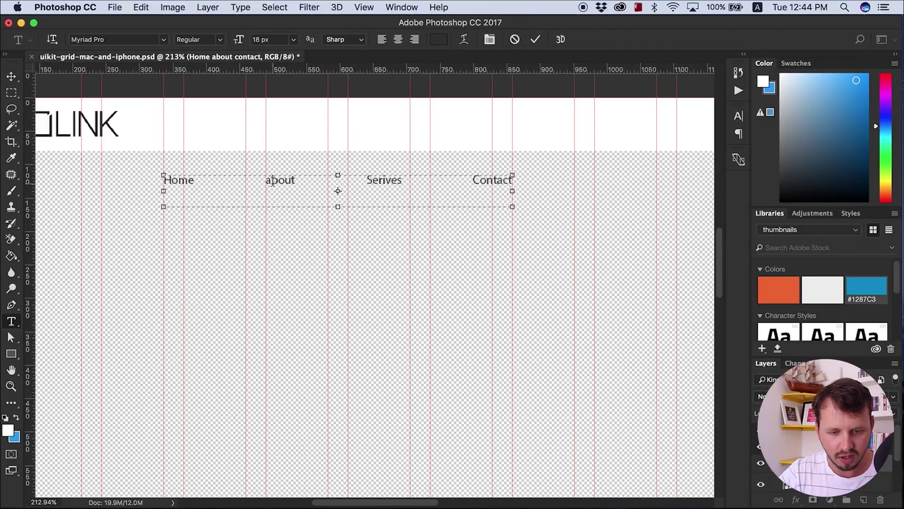
{"action": "key", "text": "BackSpace"}
{"action": "type", "text": "A"}
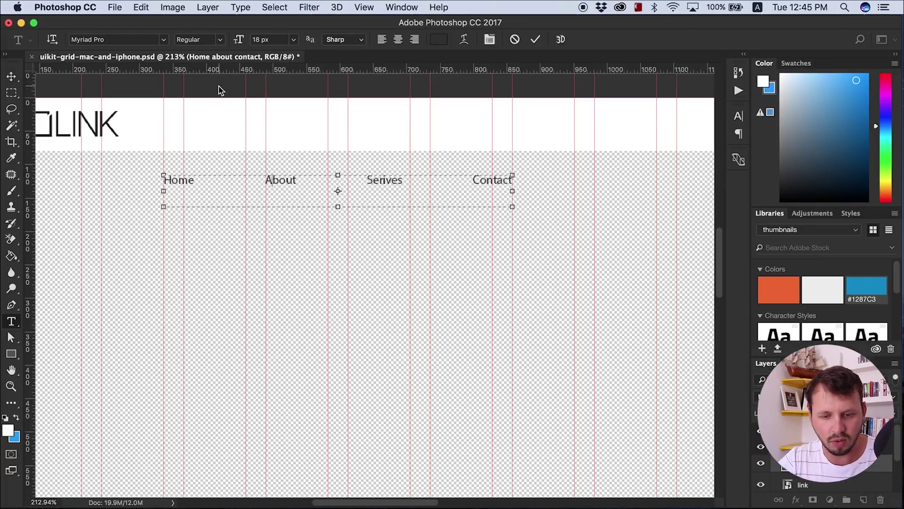
{"action": "left_click", "coordinate": [10, 78]}
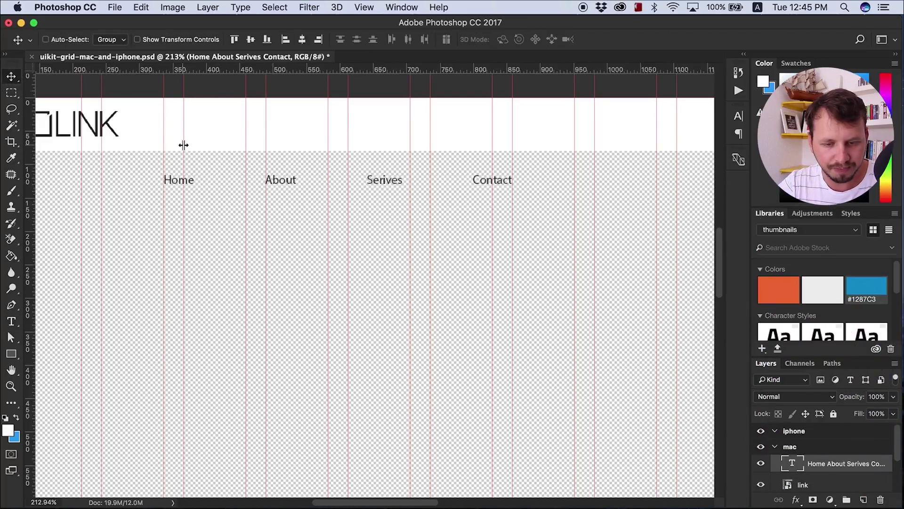
{"action": "key", "text": "super+t"}
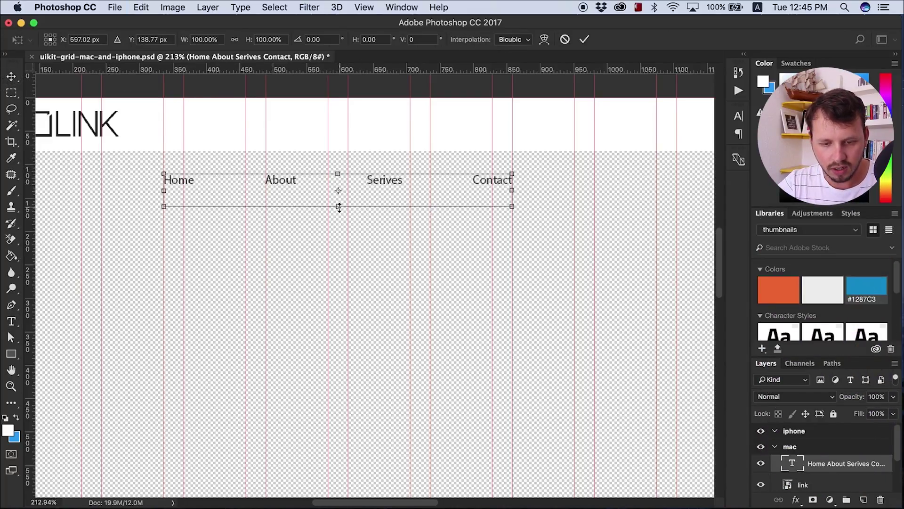
Trim the nav text box to 22 px tall and show its Myriad Pro 18 px character settings.
{"action": "left_click_drag", "start_coordinate": [338, 207], "coordinate": [338, 206]}
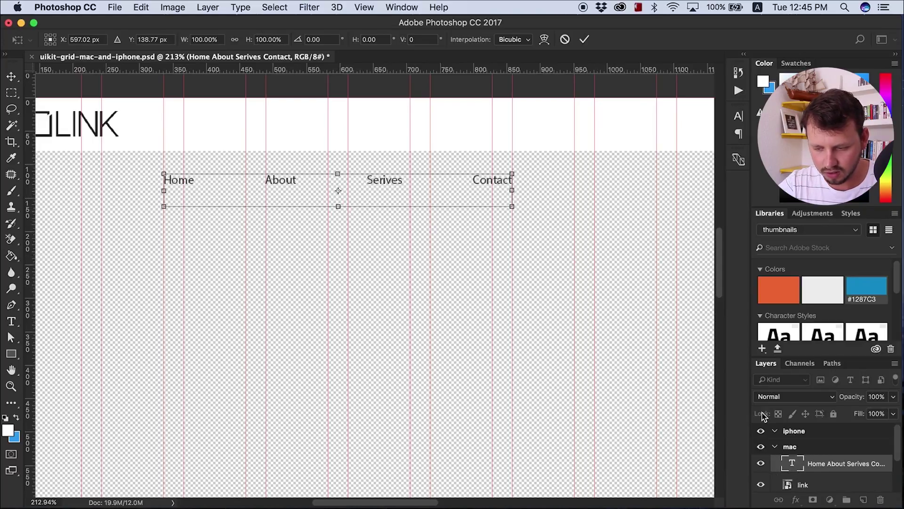
{"action": "key", "text": "Return"}
{"action": "double_click", "coordinate": [792, 463]}
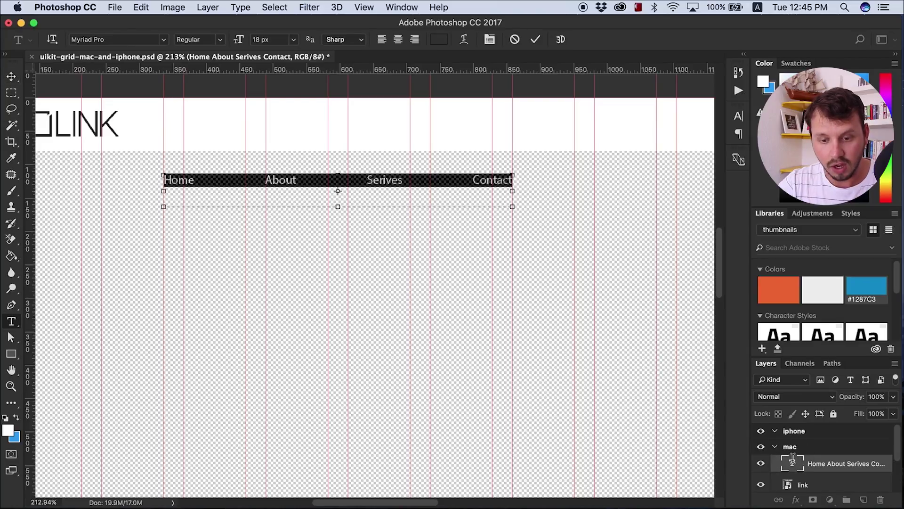
{"action": "left_click_drag", "start_coordinate": [355, 207], "coordinate": [345, 188]}
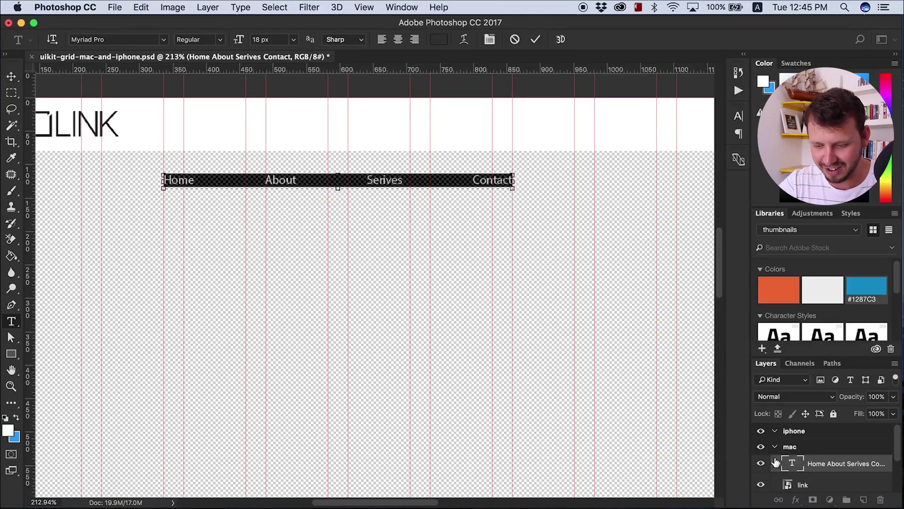
{"action": "left_click", "coordinate": [338, 190]}
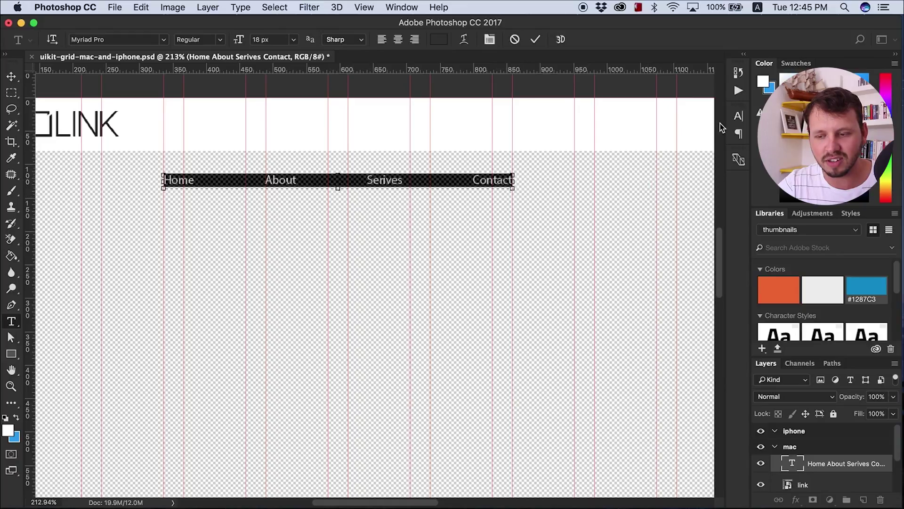
{"action": "left_click", "coordinate": [739, 116]}
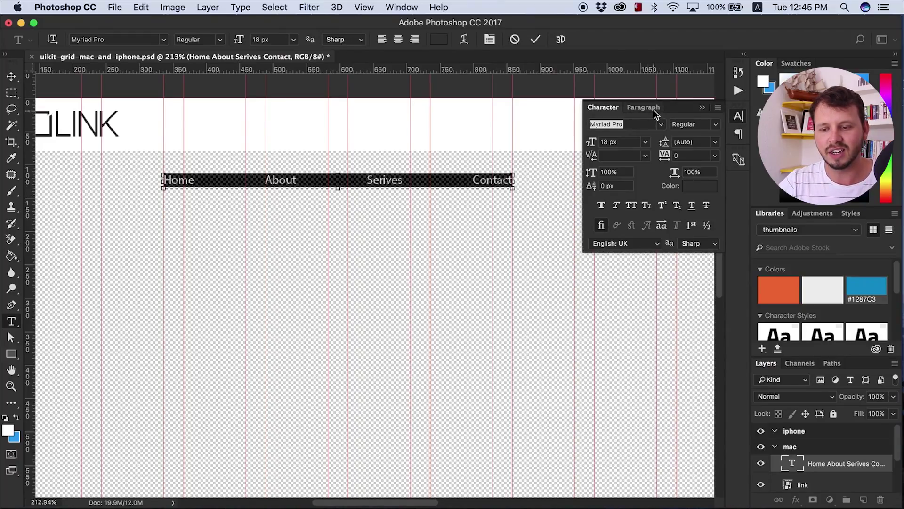
Set the nav text paragraph alignment to Justify All.
{"action": "left_click", "coordinate": [644, 107]}
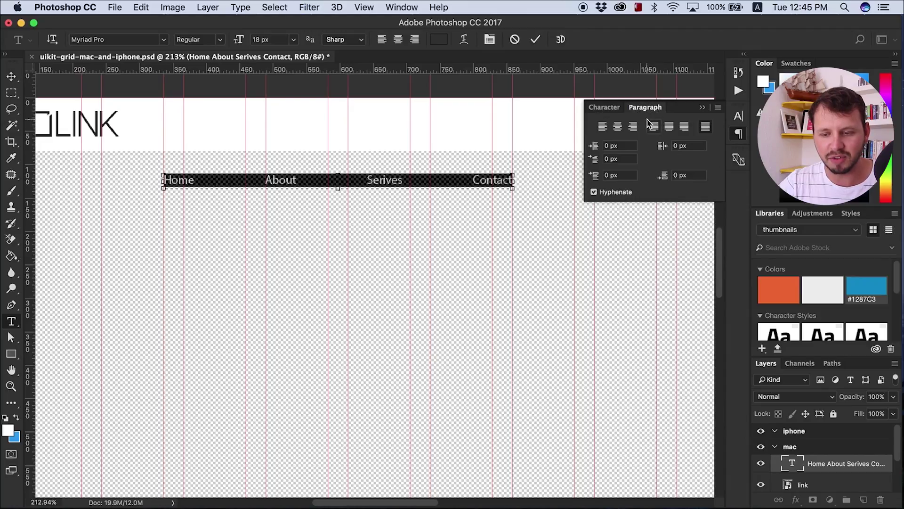
{"action": "left_click", "coordinate": [603, 128]}
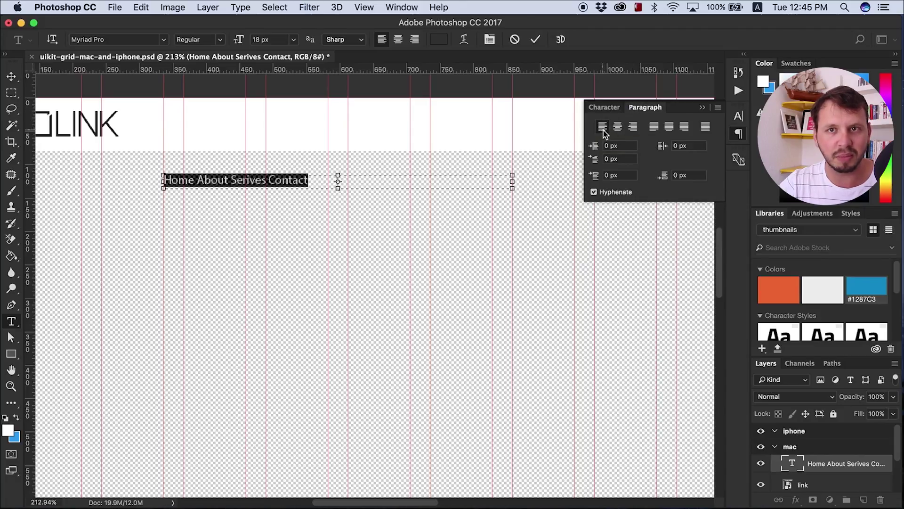
{"action": "left_click", "coordinate": [641, 107]}
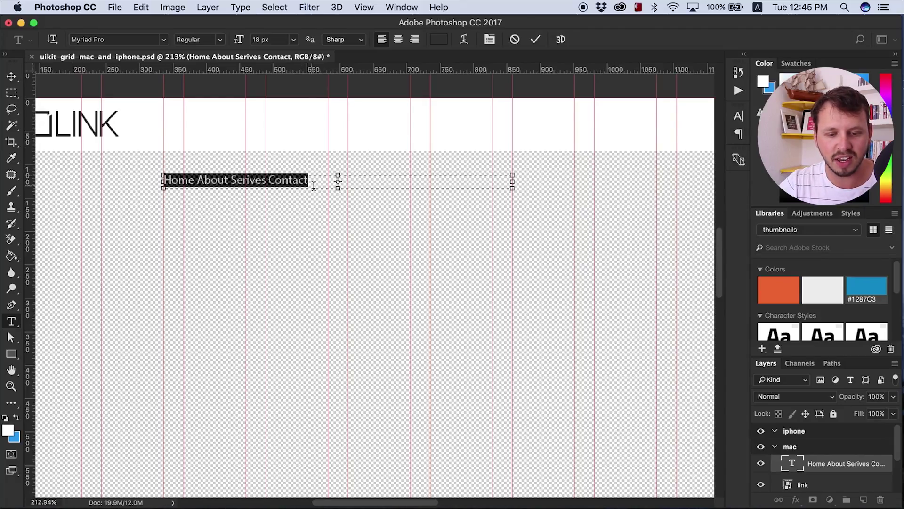
{"action": "left_click", "coordinate": [12, 77]}
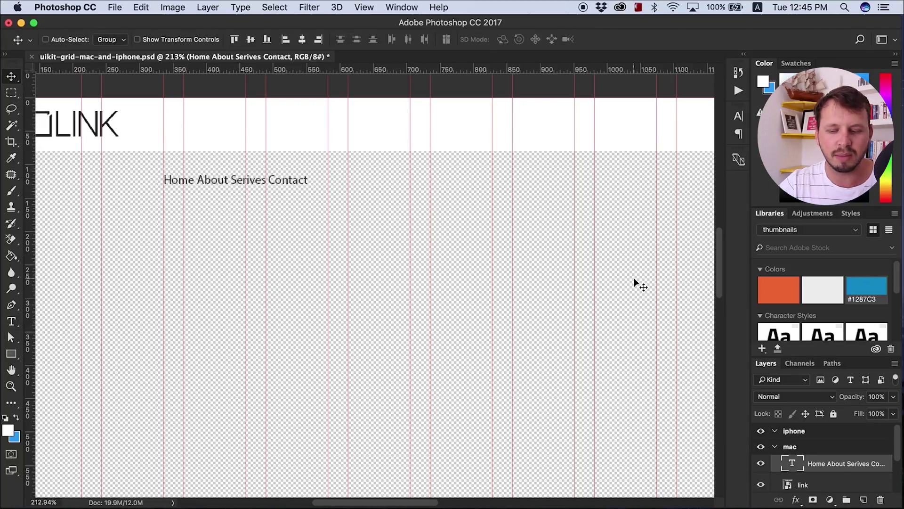
{"action": "double_click", "coordinate": [792, 464]}
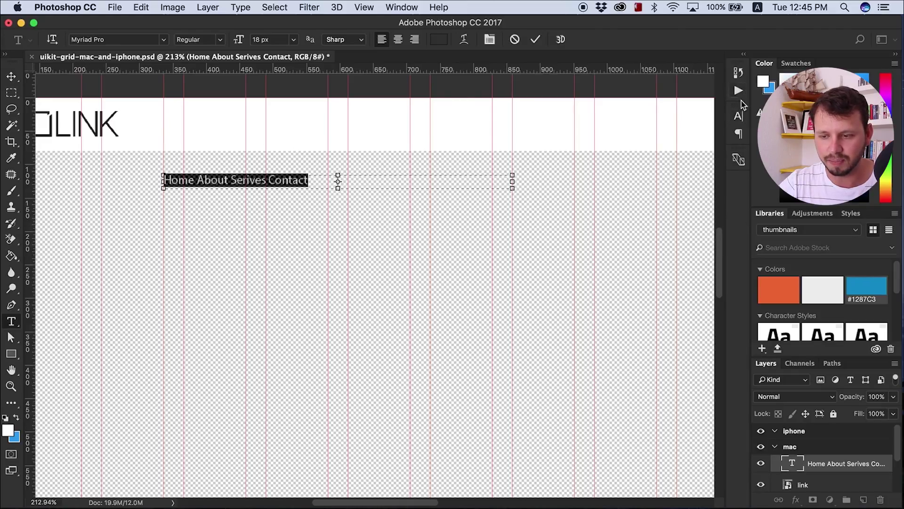
{"action": "left_click", "coordinate": [739, 115]}
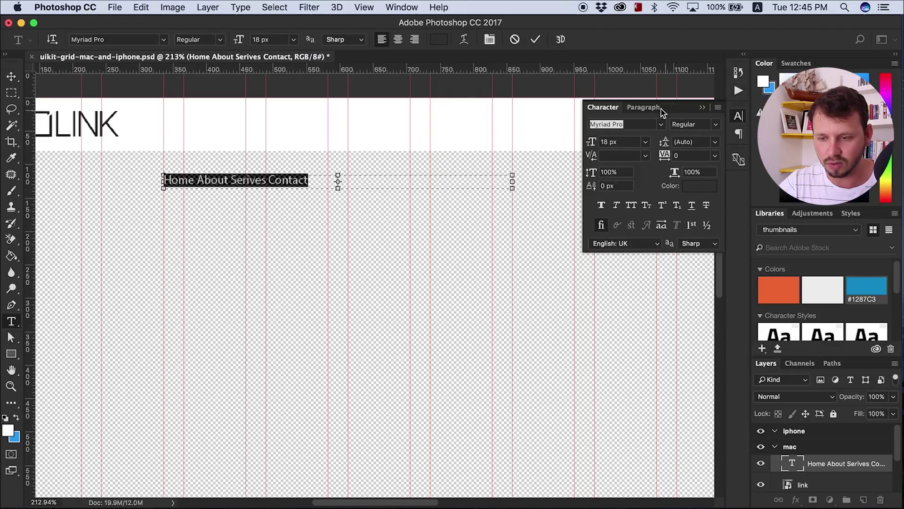
{"action": "left_click", "coordinate": [645, 107]}
{"action": "left_click", "coordinate": [704, 129]}
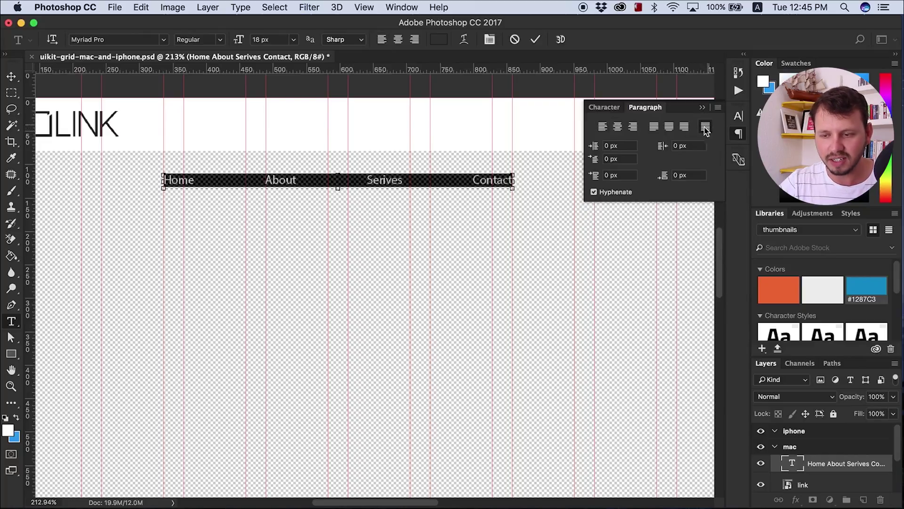
{"action": "left_click", "coordinate": [738, 131]}
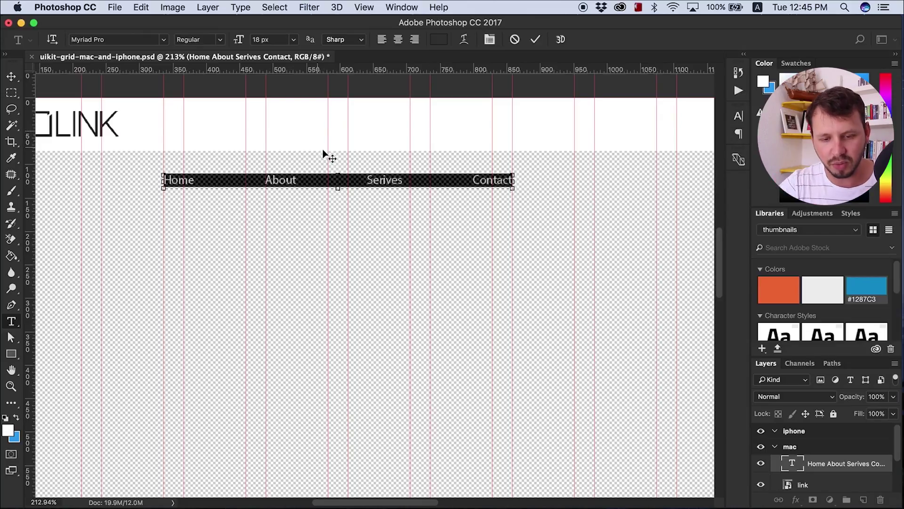
{"action": "left_click", "coordinate": [11, 76]}
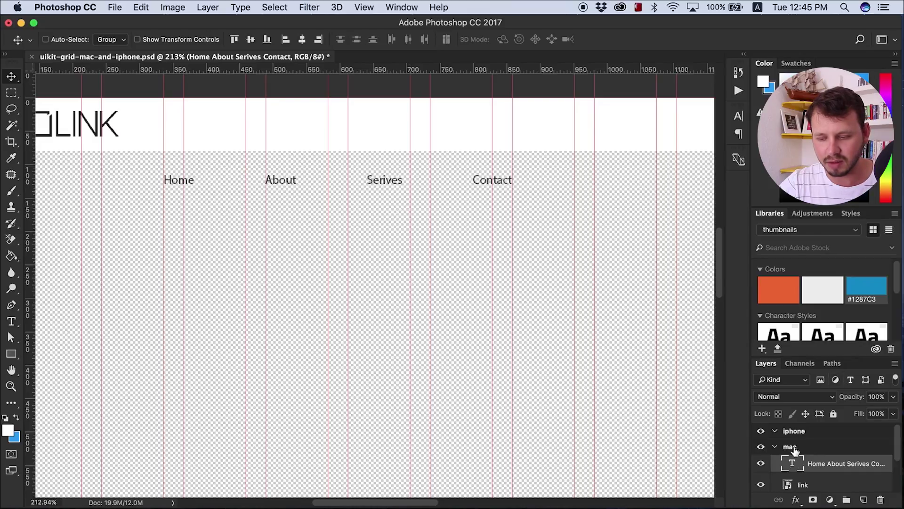
Narrow the nav text box, move the links up into the white header, and hide guides.
{"action": "left_click", "coordinate": [791, 463], "text": "super"}
{"action": "left_click", "coordinate": [11, 321]}
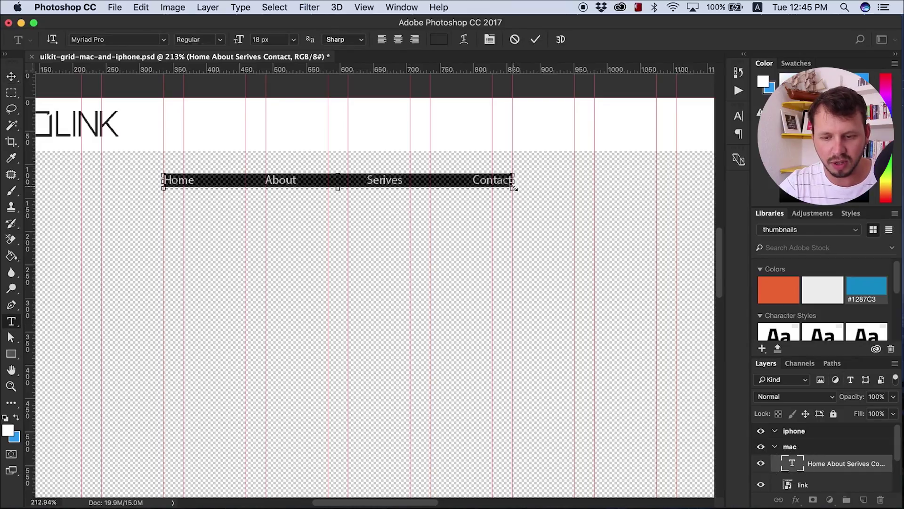
{"action": "left_click_drag", "start_coordinate": [515, 188], "coordinate": [413, 187]}
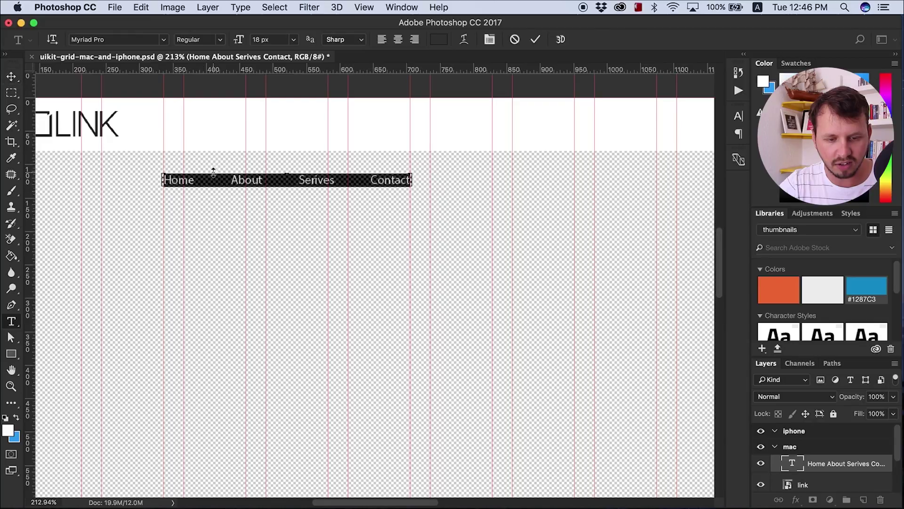
{"action": "key", "text": "v"}
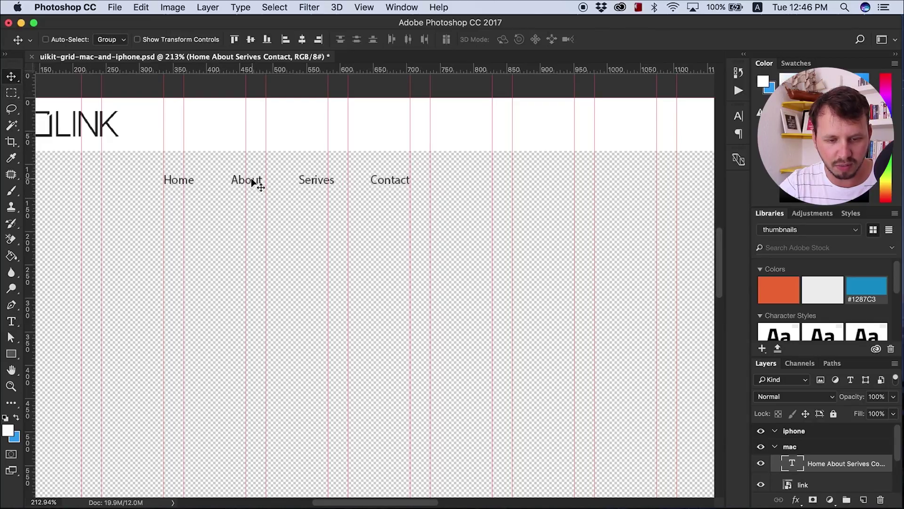
{"action": "left_click_drag", "start_coordinate": [244, 182], "coordinate": [241, 129]}
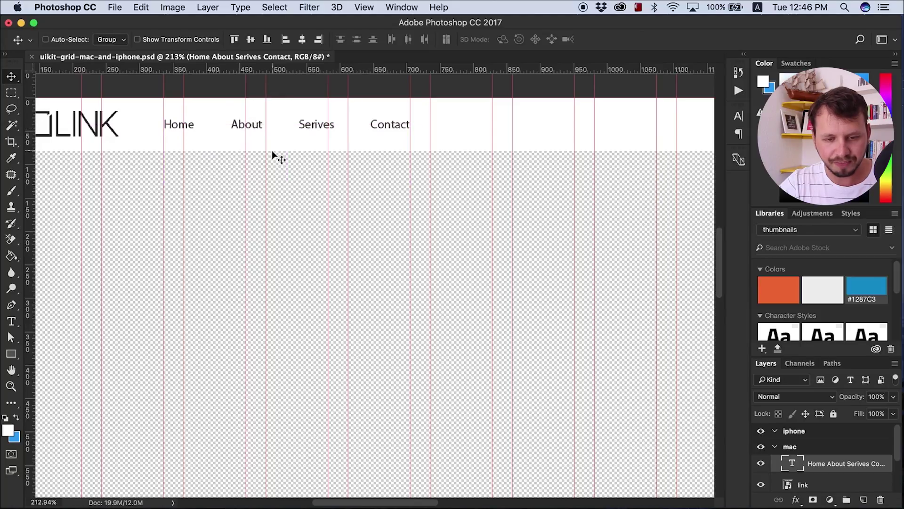
{"action": "scroll", "coordinate": [280, 156], "scroll_direction": "down", "scroll_amount": 2}
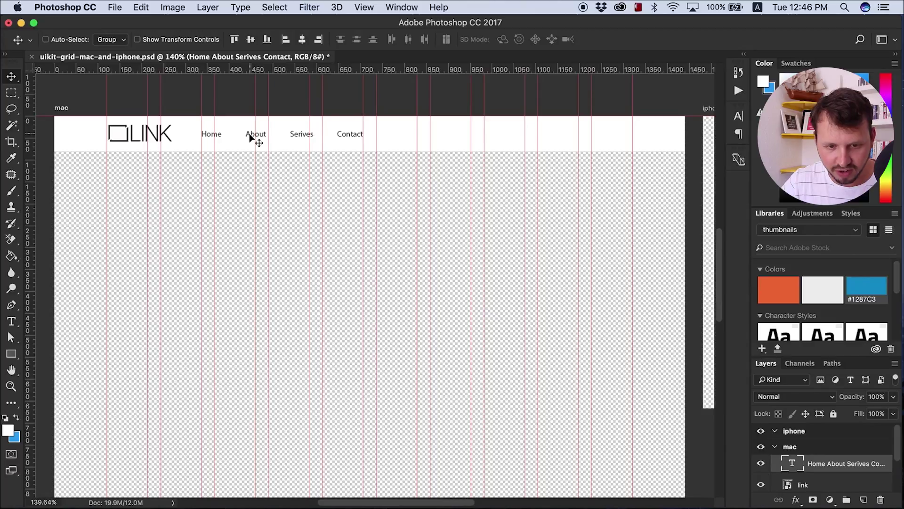
{"action": "key", "text": "Down"}
{"action": "key", "text": "Down"}
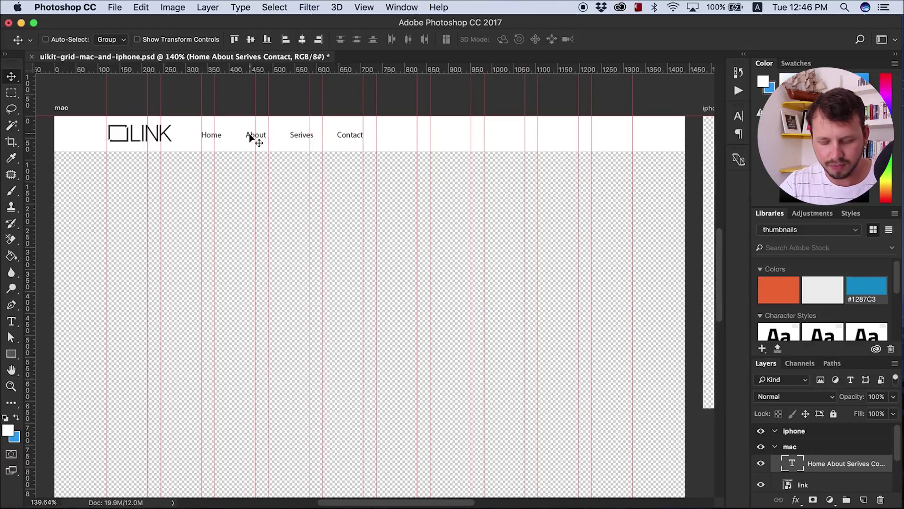
{"action": "key", "text": "super+semicolon"}
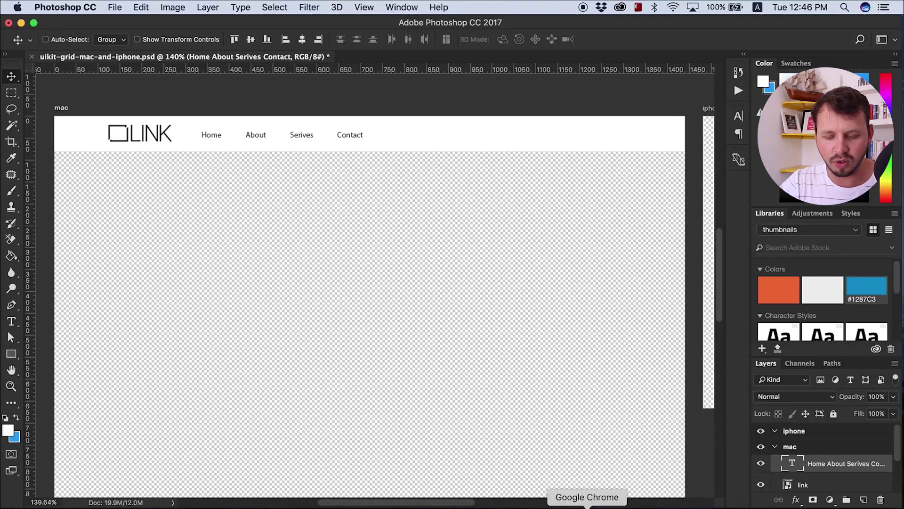
Switch to Chrome and bring up the Font Awesome cheatsheet tab.
{"action": "left_click", "coordinate": [558, 504]}
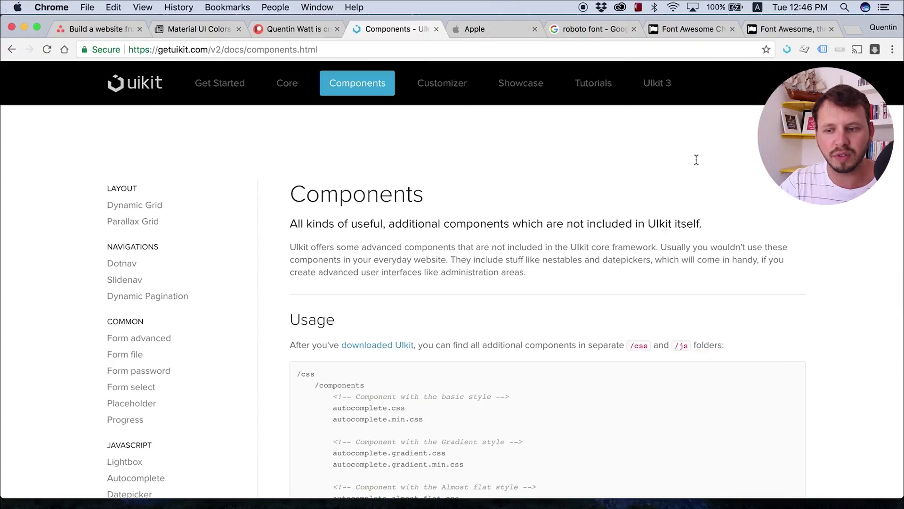
{"action": "left_click", "coordinate": [784, 29]}
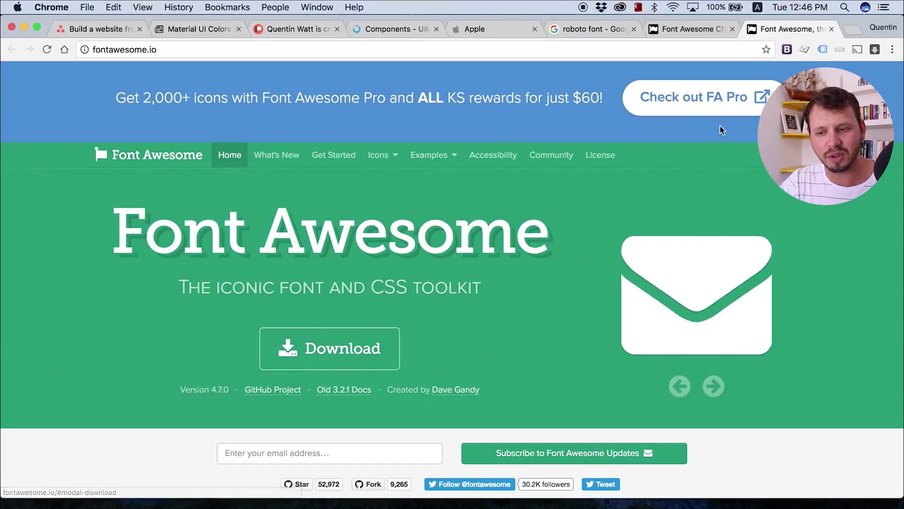
{"action": "left_click", "coordinate": [690, 30]}
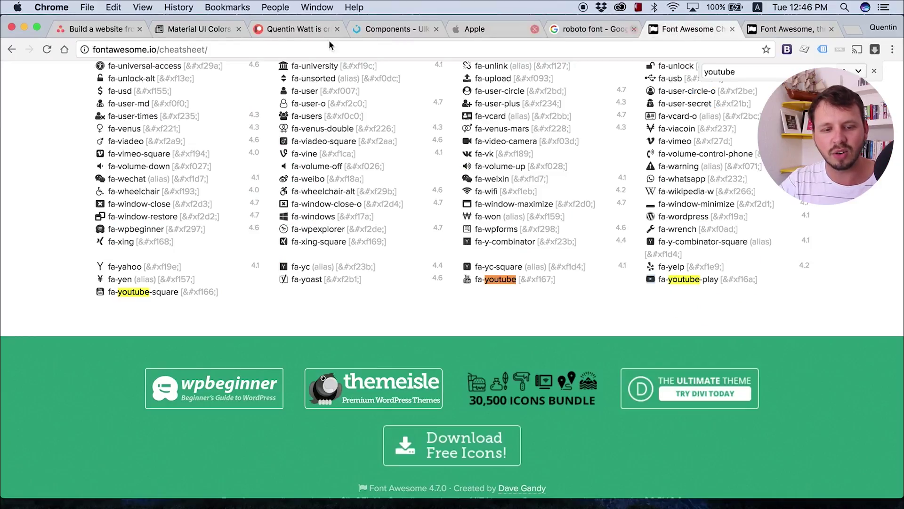
{"action": "left_click", "coordinate": [113, 50]}
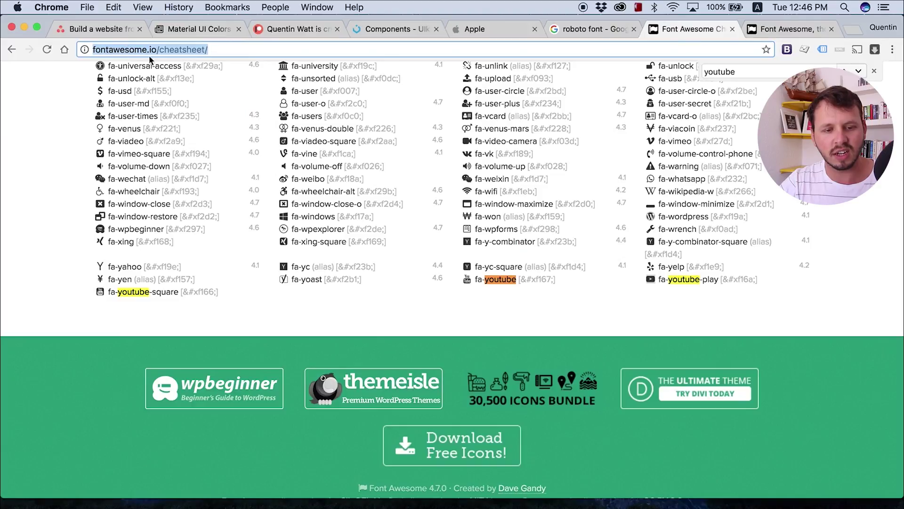
{"action": "scroll", "coordinate": [377, 159], "scroll_direction": "up", "scroll_amount": 10}
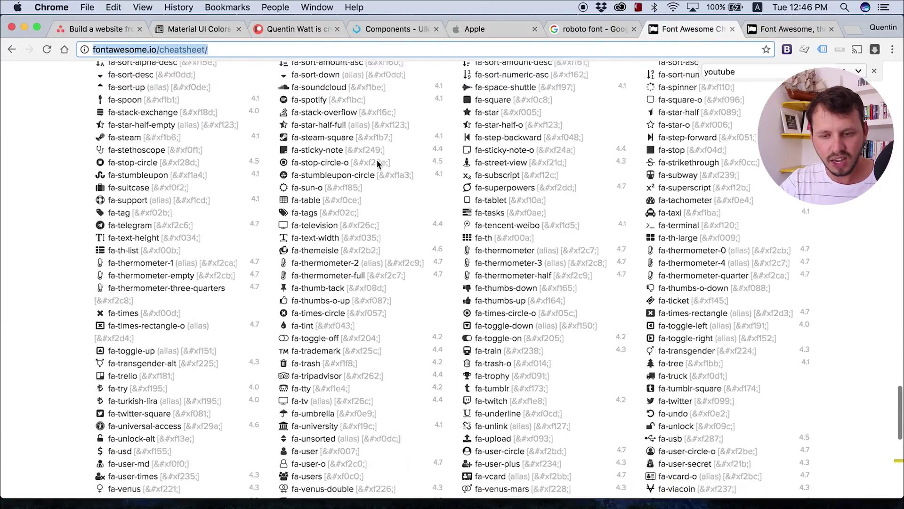
{"action": "scroll", "coordinate": [377, 159], "scroll_direction": "up", "scroll_amount": 10}
{"action": "scroll", "coordinate": [376, 159], "scroll_direction": "up", "scroll_amount": 8}
{"action": "scroll", "coordinate": [376, 159], "scroll_direction": "up", "scroll_amount": 5}
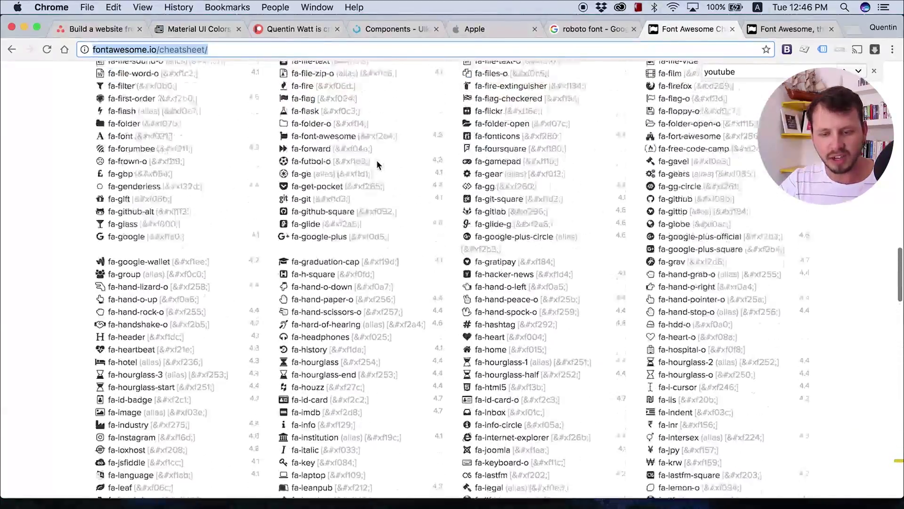
{"action": "scroll", "coordinate": [376, 160], "scroll_direction": "up", "scroll_amount": 8}
{"action": "scroll", "coordinate": [376, 159], "scroll_direction": "up", "scroll_amount": 8}
{"action": "scroll", "coordinate": [376, 160], "scroll_direction": "up", "scroll_amount": 5}
{"action": "scroll", "coordinate": [377, 161], "scroll_direction": "down", "scroll_amount": 10}
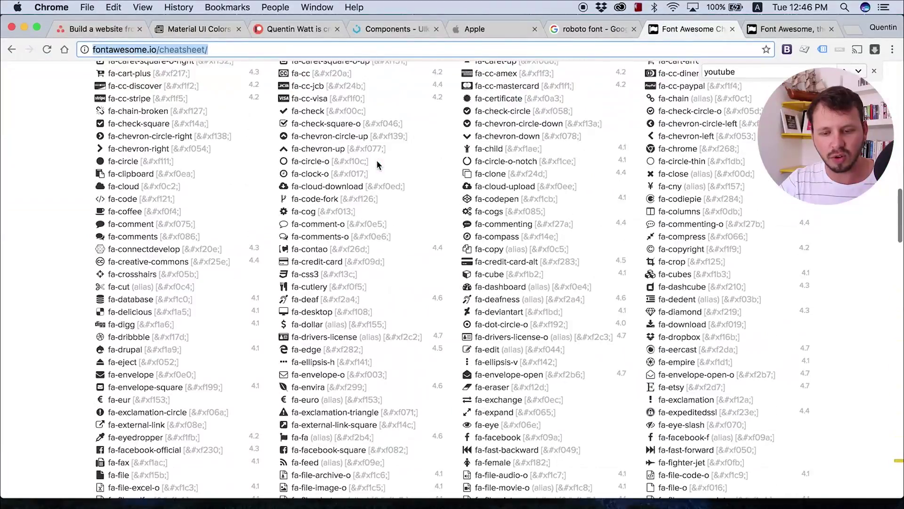
{"action": "scroll", "coordinate": [377, 160], "scroll_direction": "down", "scroll_amount": 3}
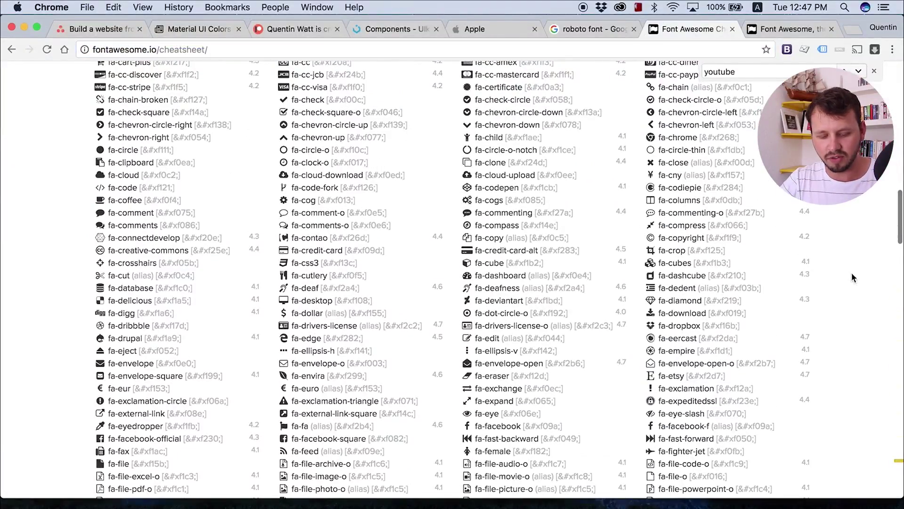
Find fa-twitter on the cheatsheet, copy its glyph, and return to Photoshop.
{"action": "key", "text": "super+f"}
{"action": "type", "text": "f"}
{"action": "key", "text": "BackSpace"}
{"action": "type", "text": "twitter"}
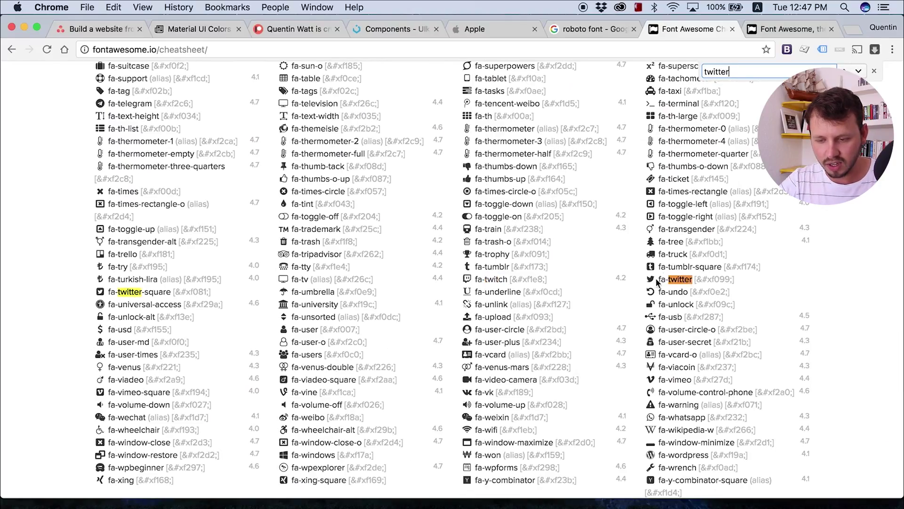
{"action": "left_click", "coordinate": [651, 277]}
{"action": "right_click", "coordinate": [651, 278]}
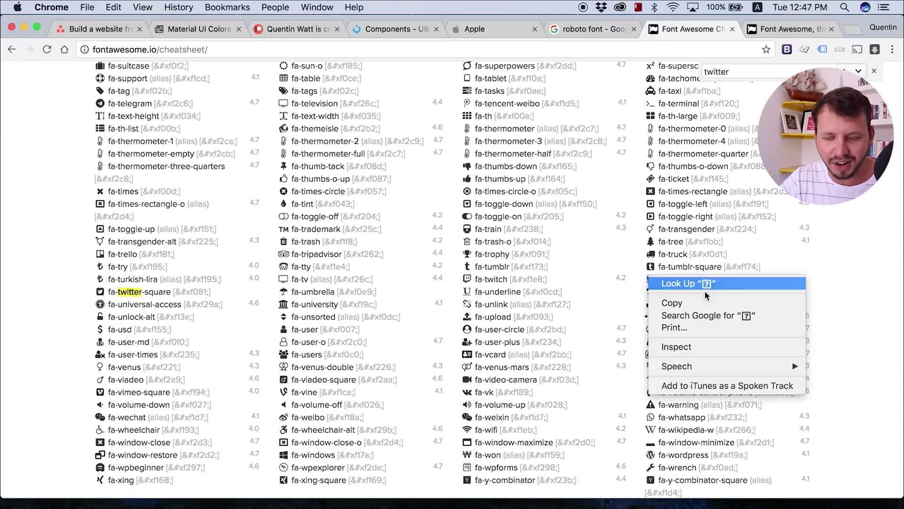
{"action": "left_click", "coordinate": [672, 303]}
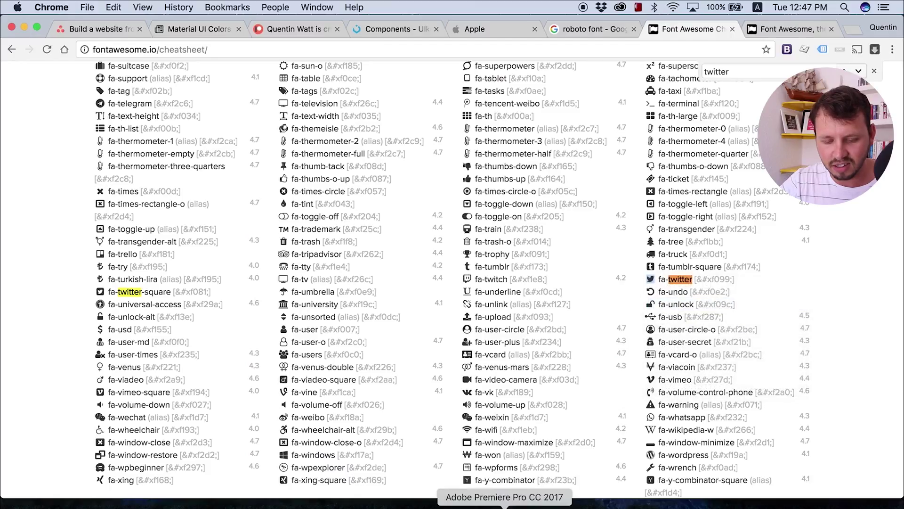
{"action": "left_click", "coordinate": [462, 506]}
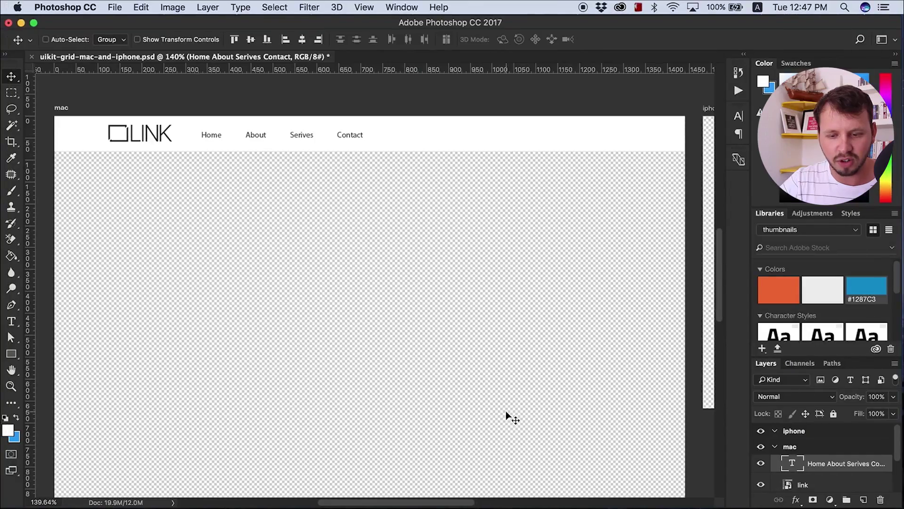
Draw a text box at the header's right and set the pasted glyph to FontAwesome.
{"action": "left_click", "coordinate": [11, 323]}
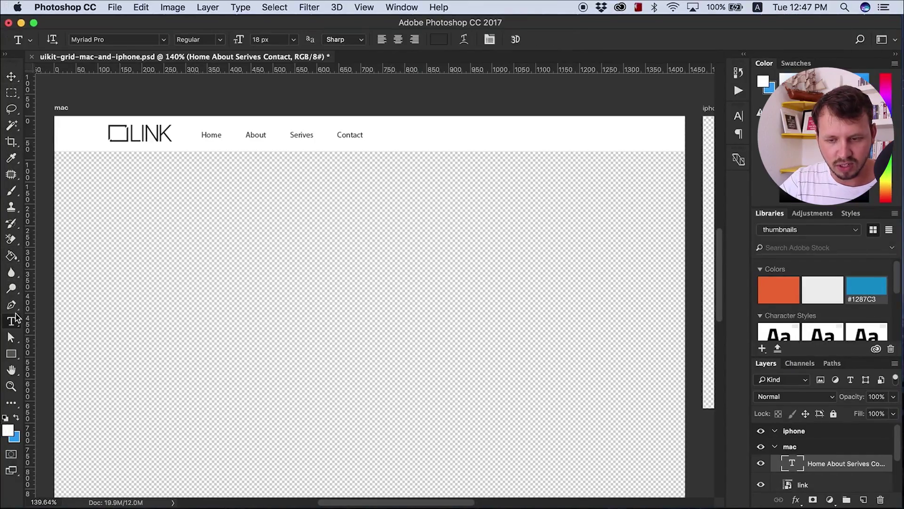
{"action": "left_click_drag", "start_coordinate": [572, 168], "coordinate": [631, 179]}
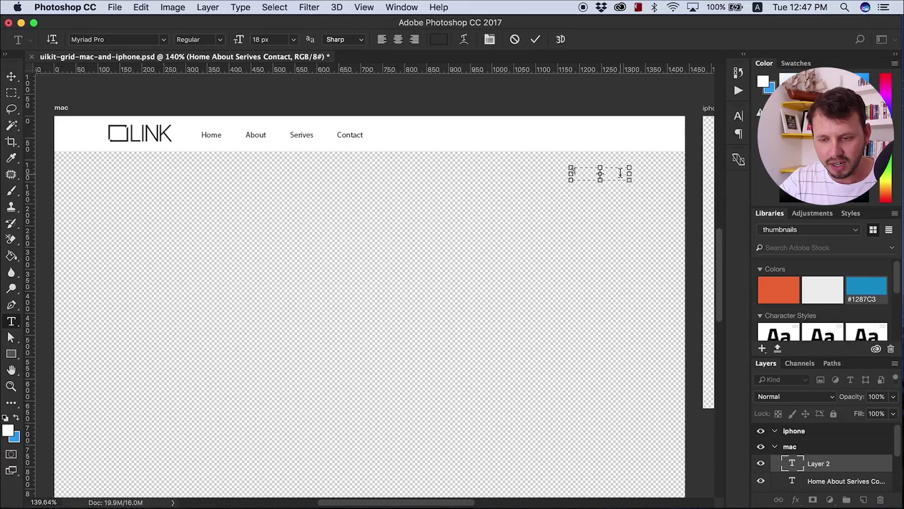
{"action": "scroll", "coordinate": [600, 173], "scroll_direction": "up", "scroll_amount": 3}
{"action": "scroll", "coordinate": [602, 173], "scroll_direction": "up", "scroll_amount": 4}
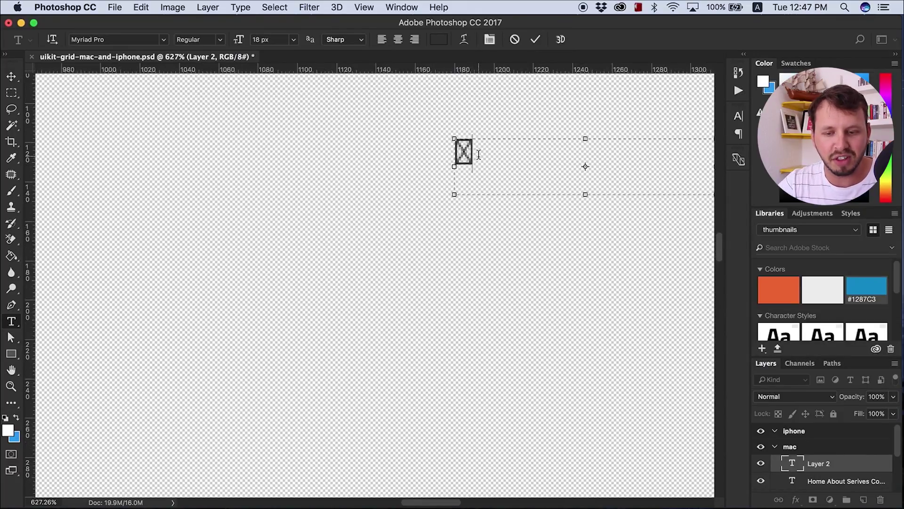
{"action": "key", "text": "super+a"}
{"action": "left_click", "coordinate": [504, 159]}
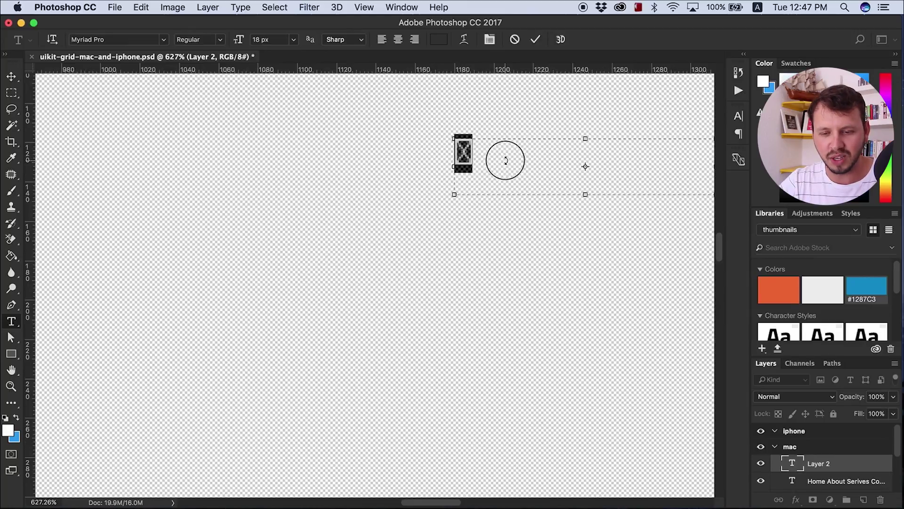
{"action": "key", "text": "super+a"}
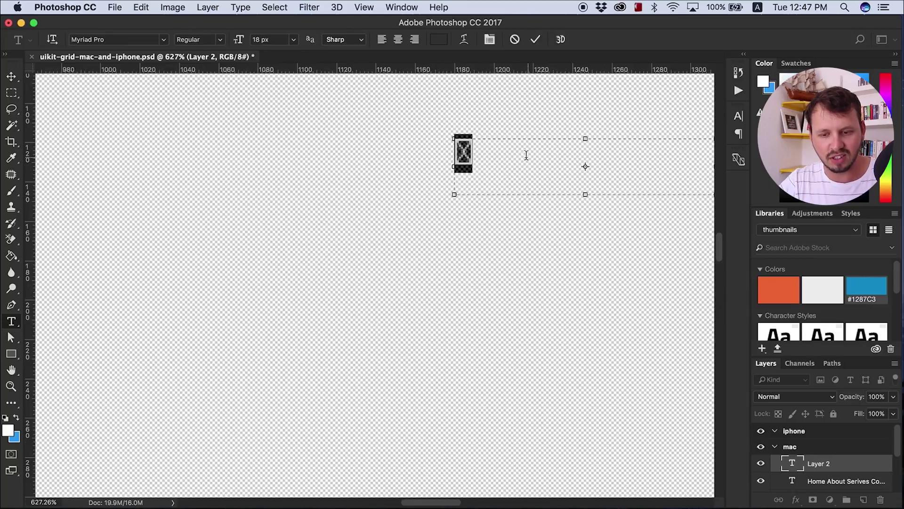
{"action": "left_click", "coordinate": [139, 39]}
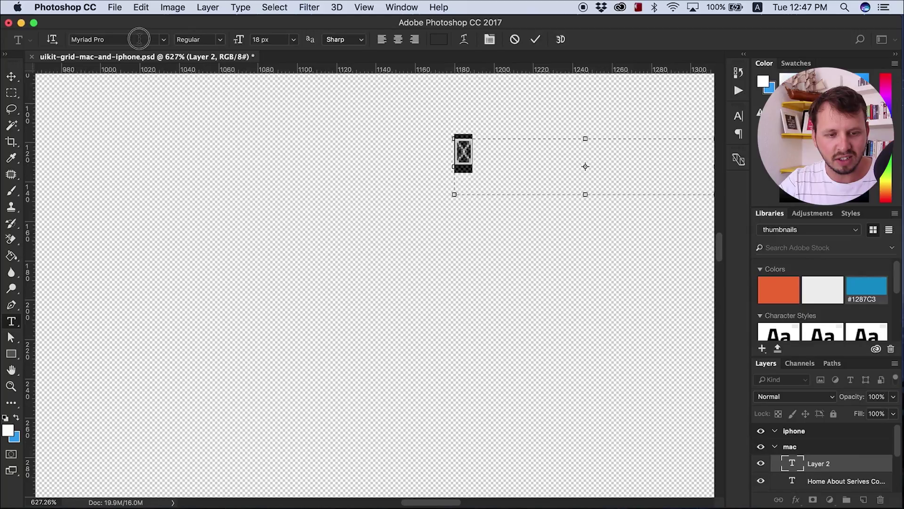
{"action": "type", "text": "fon"}
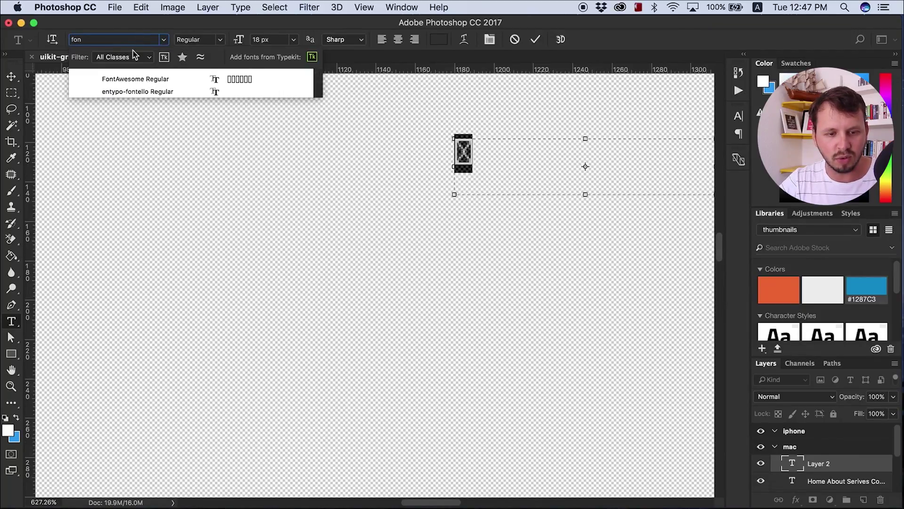
{"action": "left_click", "coordinate": [131, 79]}
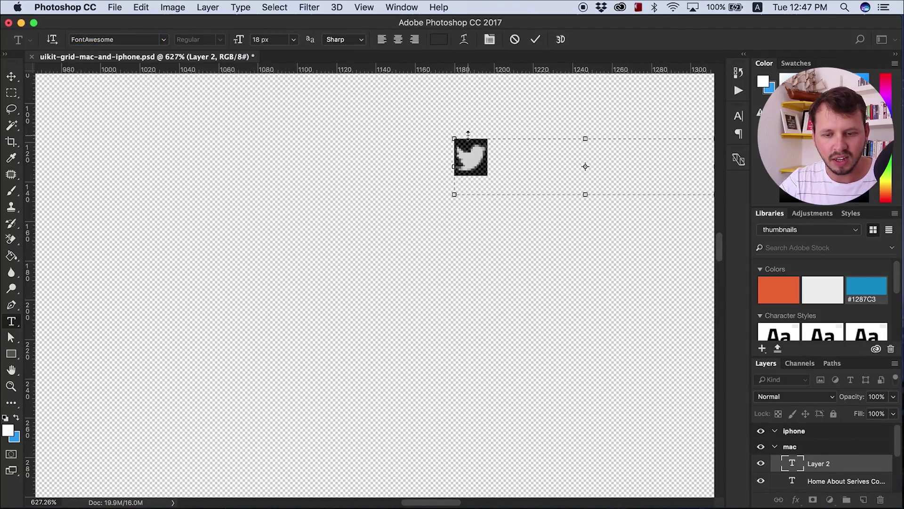
{"action": "left_click", "coordinate": [497, 170]}
{"action": "scroll", "coordinate": [497, 169], "scroll_direction": "down", "scroll_amount": 3}
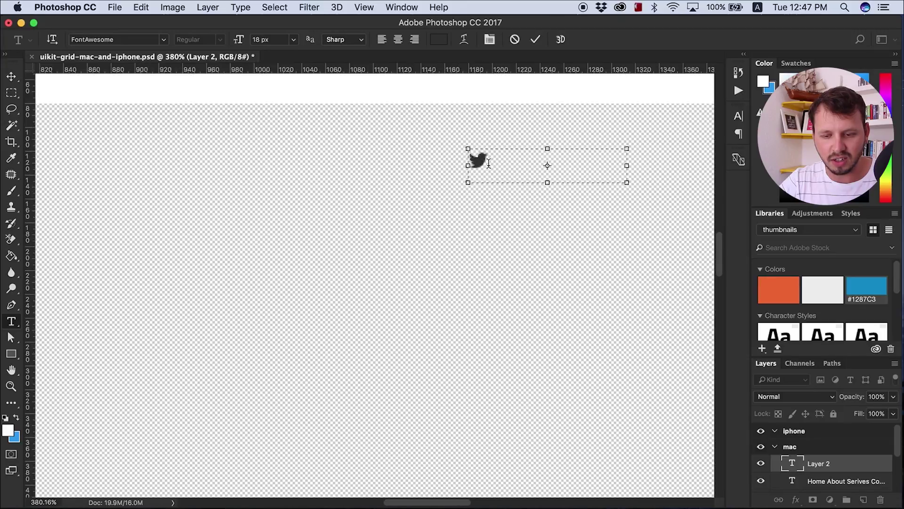
{"action": "scroll", "coordinate": [488, 164], "scroll_direction": "down", "scroll_amount": 3}
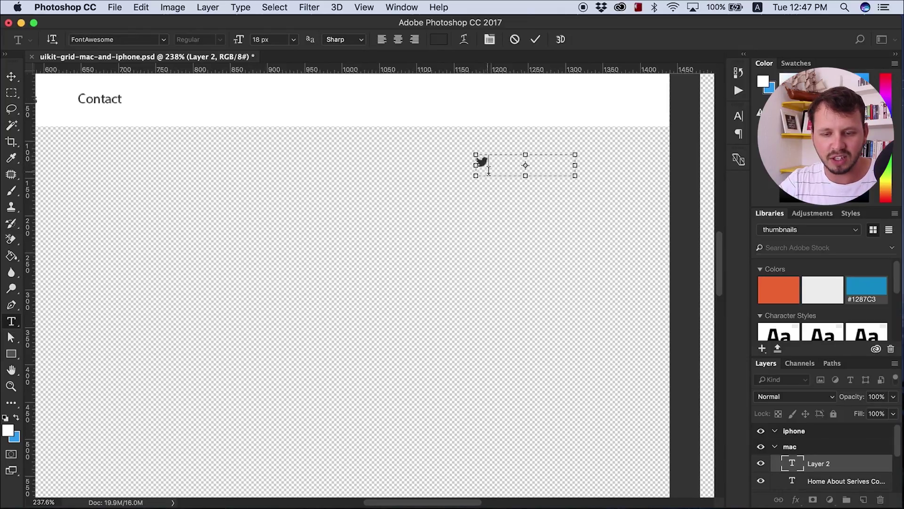
Size the Twitter icon at 48 px, then 18 px, and shrink the text box height.
{"action": "left_click", "coordinate": [294, 40]}
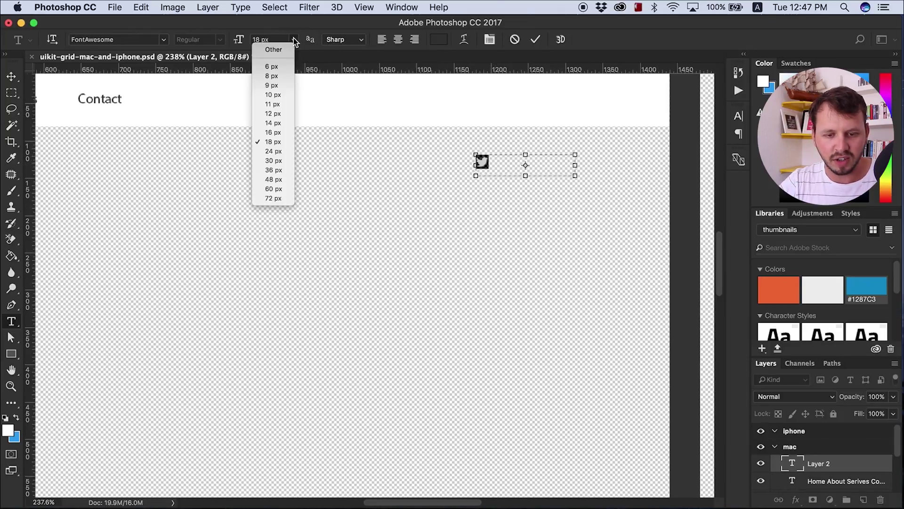
{"action": "left_click", "coordinate": [279, 179]}
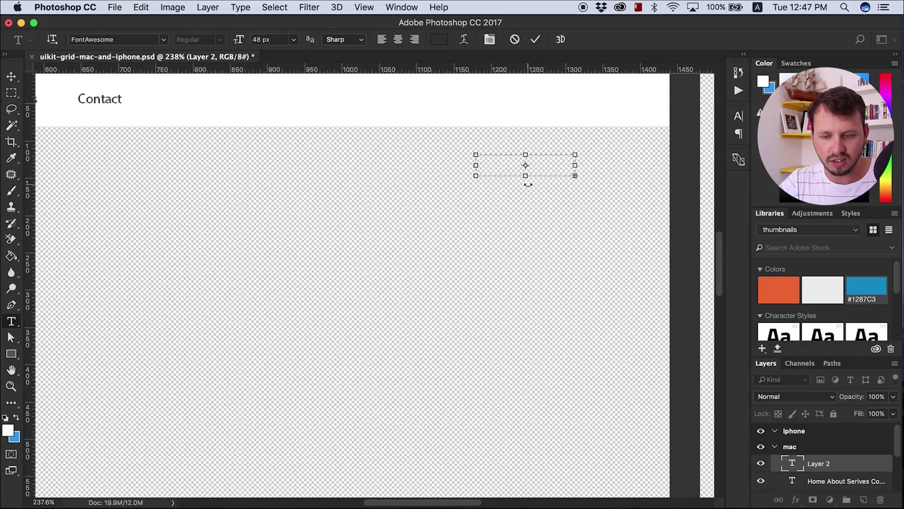
{"action": "left_click_drag", "start_coordinate": [525, 176], "coordinate": [526, 279]}
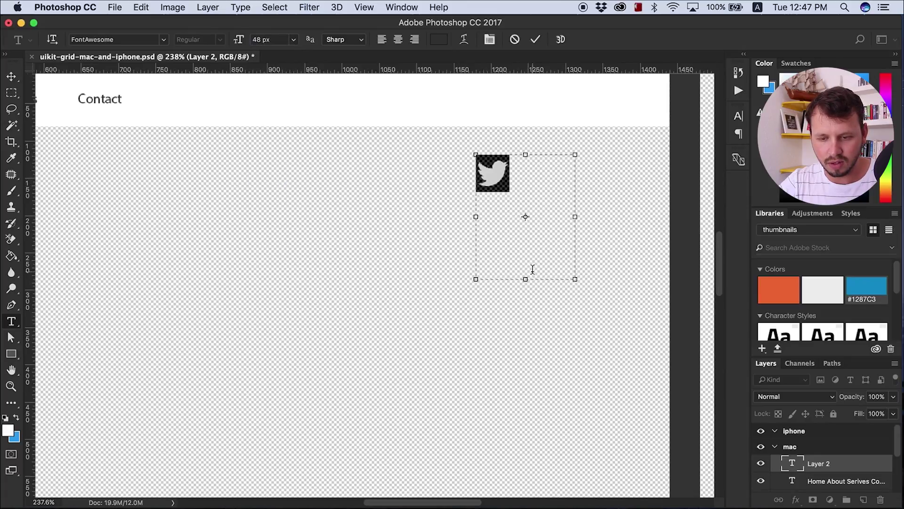
{"action": "left_click", "coordinate": [551, 197]}
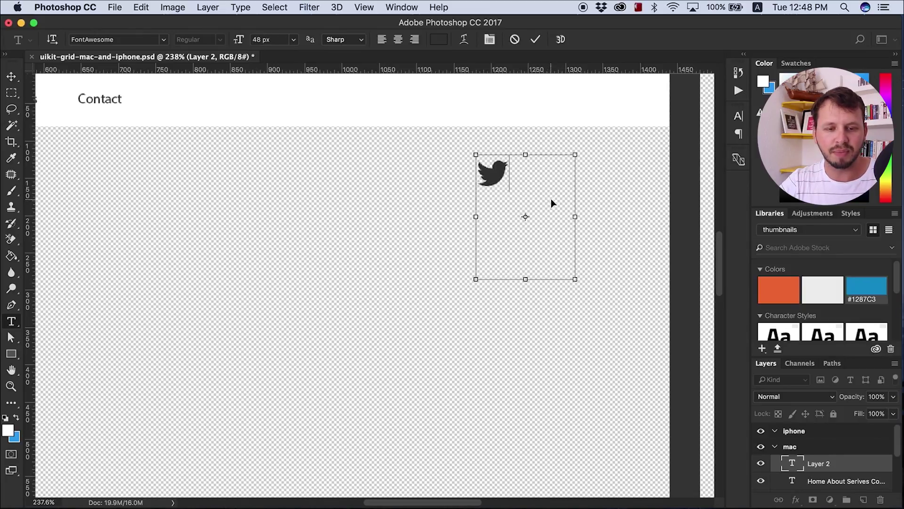
{"action": "key", "text": "super+a"}
{"action": "left_click", "coordinate": [261, 39]}
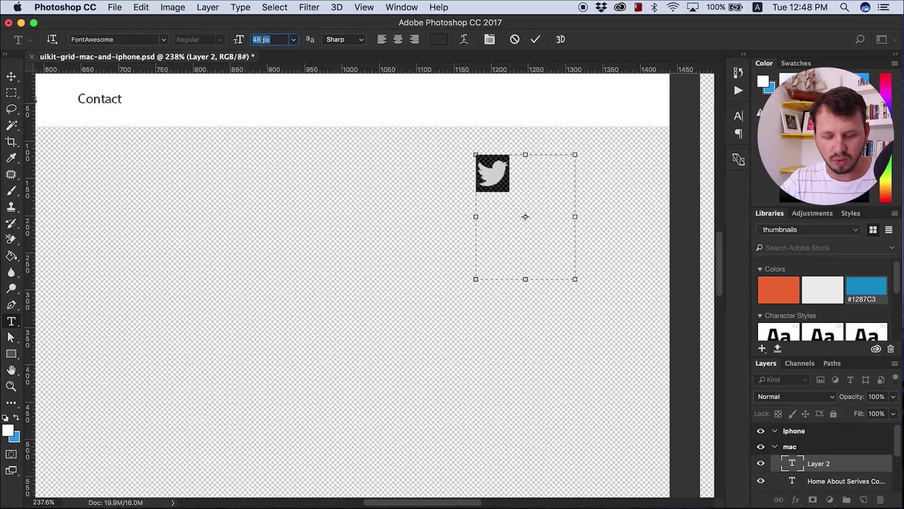
{"action": "type", "text": "18"}
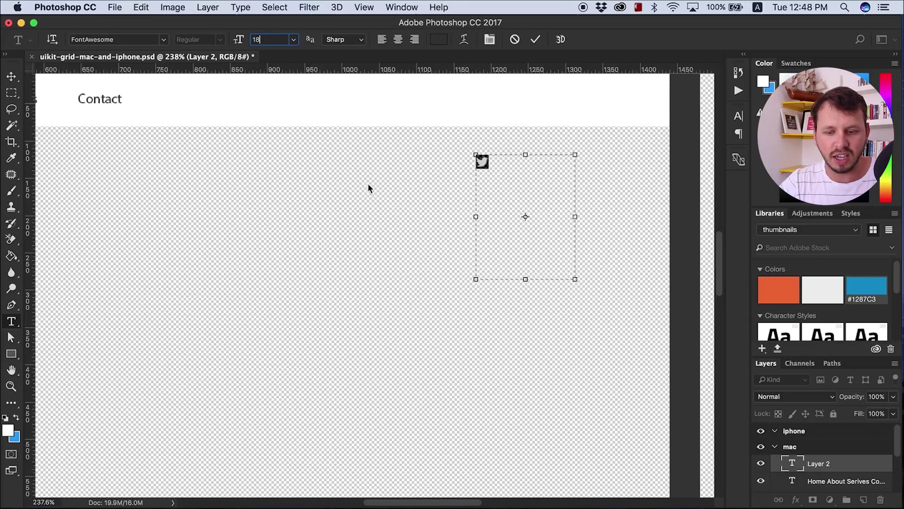
{"action": "left_click_drag", "start_coordinate": [523, 279], "coordinate": [525, 168]}
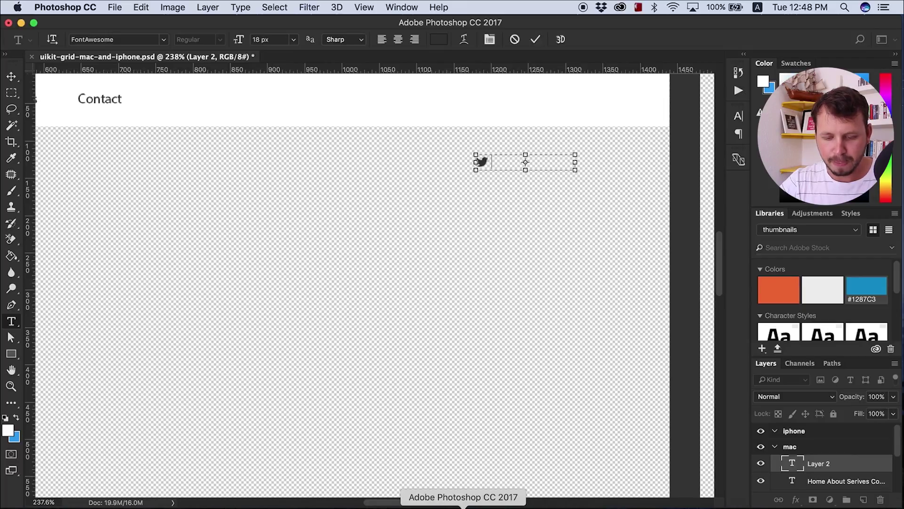
Search the Font Awesome cheatsheet for 'faceb' and return to Photoshop.
{"action": "left_click", "coordinate": [587, 504]}
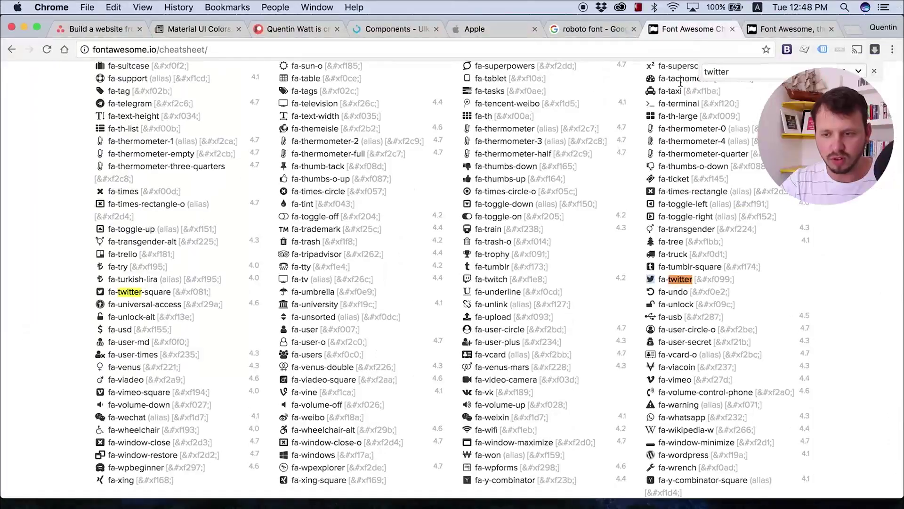
{"action": "key", "text": "super+f"}
{"action": "type", "text": "fac"}
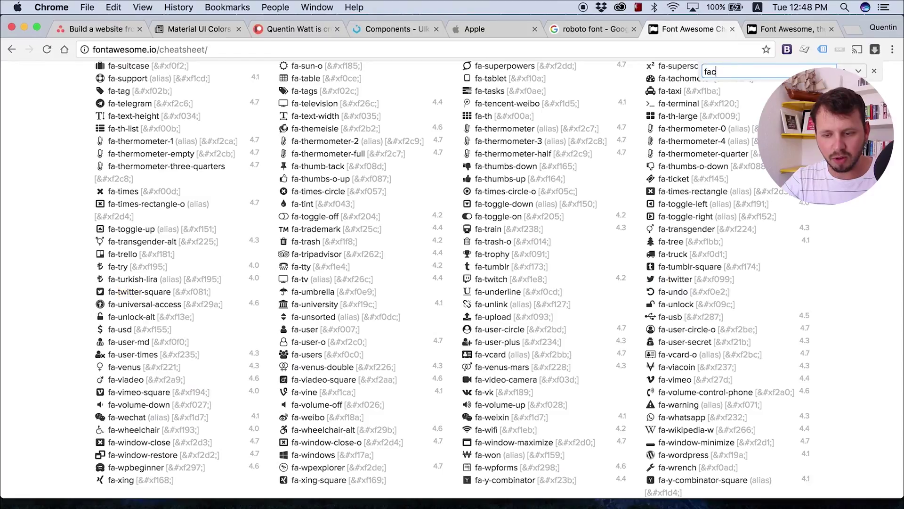
{"action": "type", "text": "eb"}
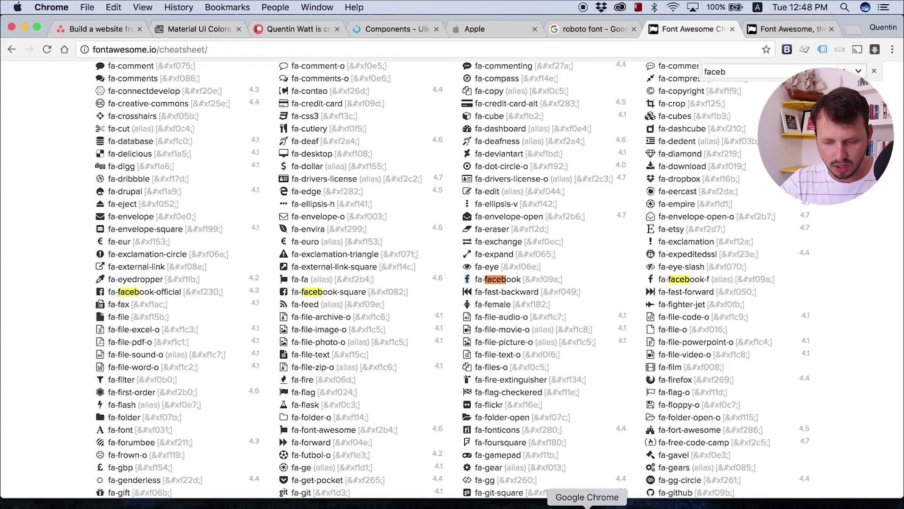
{"action": "left_click", "coordinate": [459, 504]}
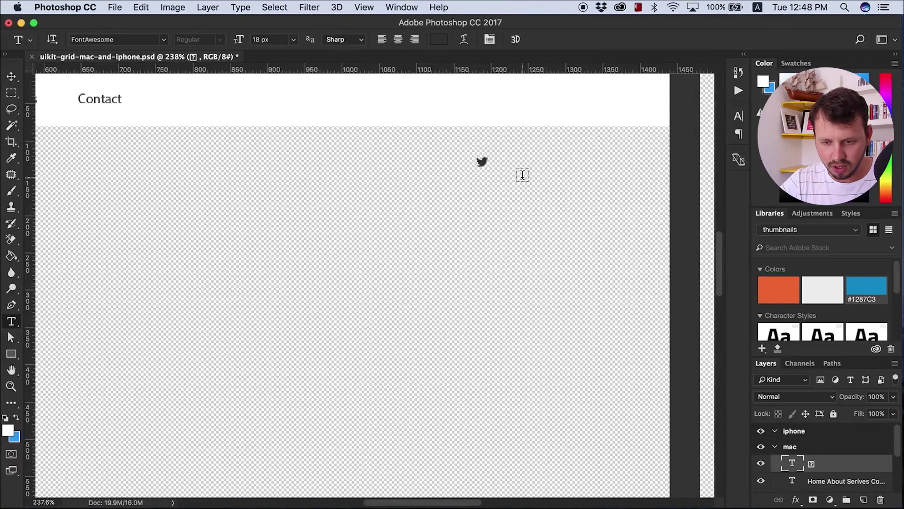
Paste the Facebook glyph after the Twitter icon and commit the text layer.
{"action": "double_click", "coordinate": [792, 463]}
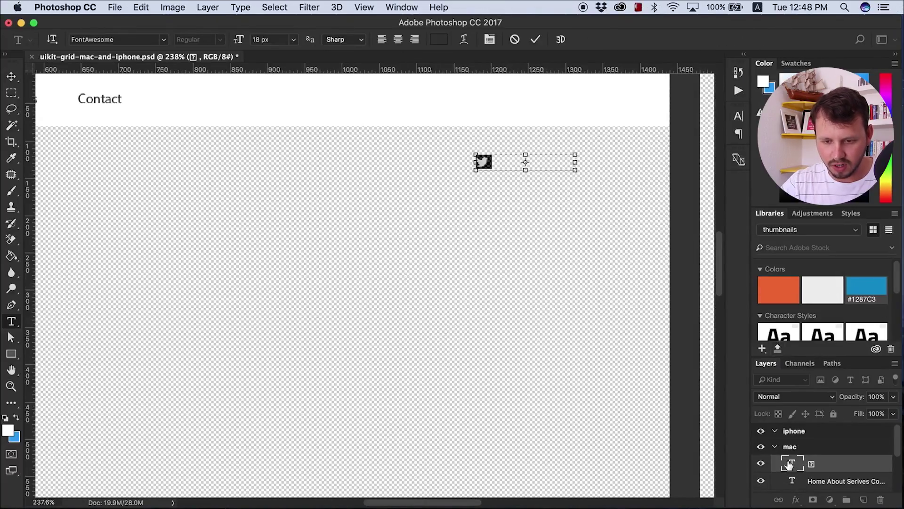
{"action": "key", "text": "Right"}
{"action": "key", "text": "super+v"}
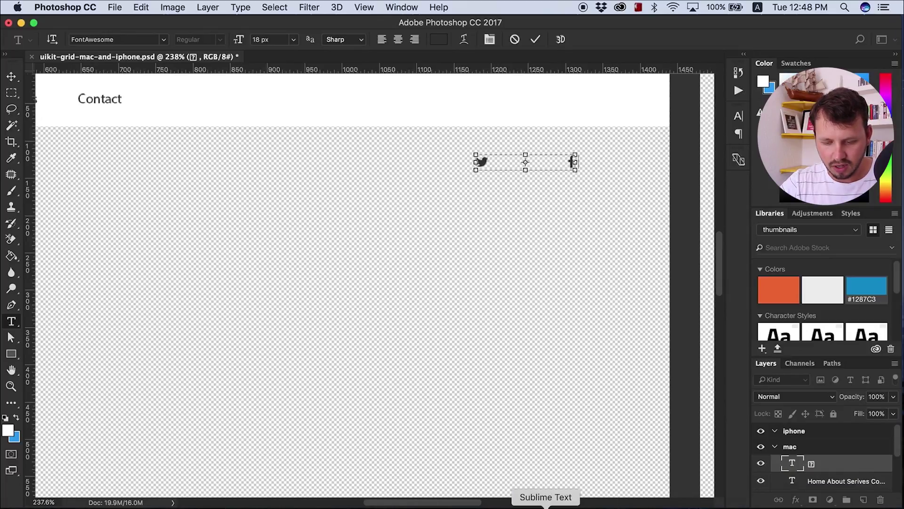
{"action": "key", "text": "super+Return"}
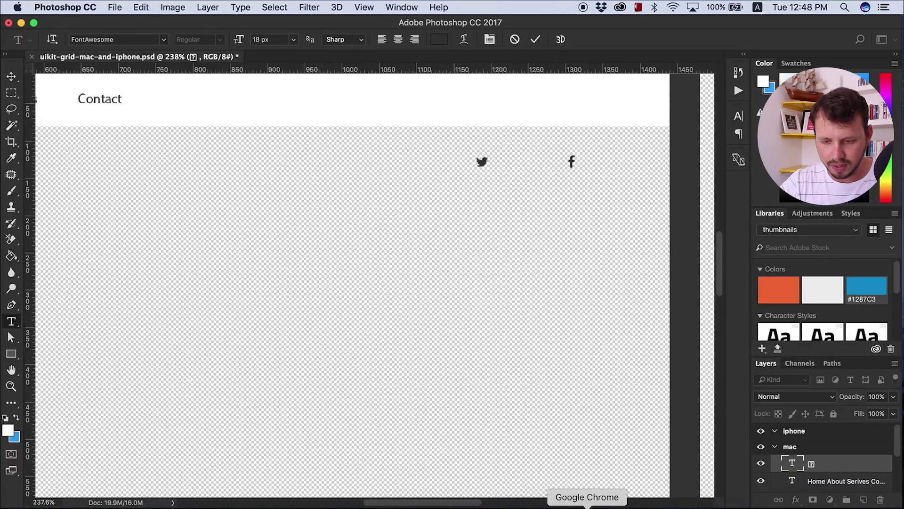
Find youtube on the cheatsheet and copy the fa-youtube-play icon.
{"action": "left_click", "coordinate": [587, 505]}
{"action": "key", "text": "BackSpace"}
{"action": "key", "text": "BackSpace"}
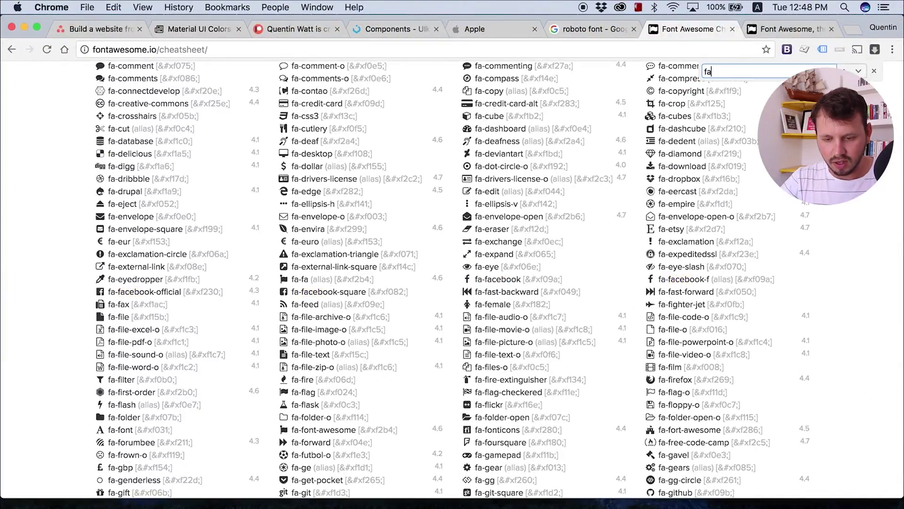
{"action": "key", "text": "BackSpace"}
{"action": "key", "text": "BackSpace"}
{"action": "type", "text": "you"}
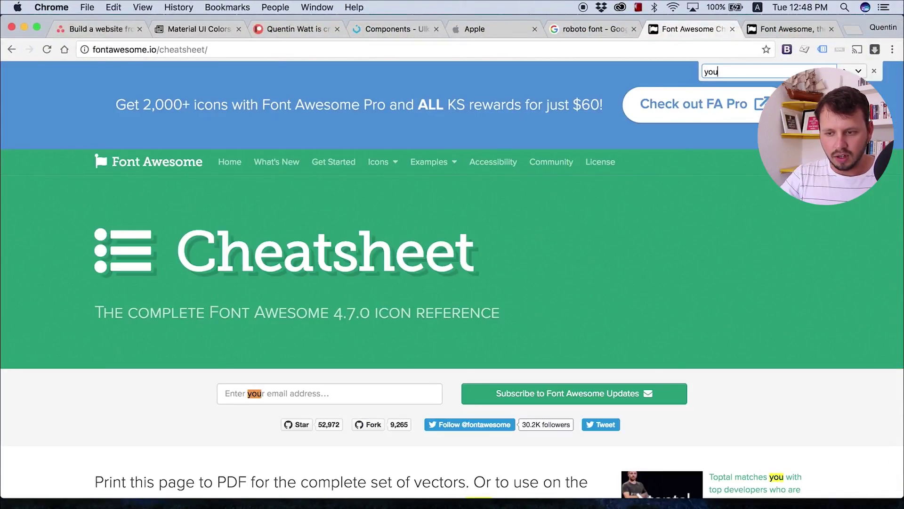
{"action": "type", "text": "tube"}
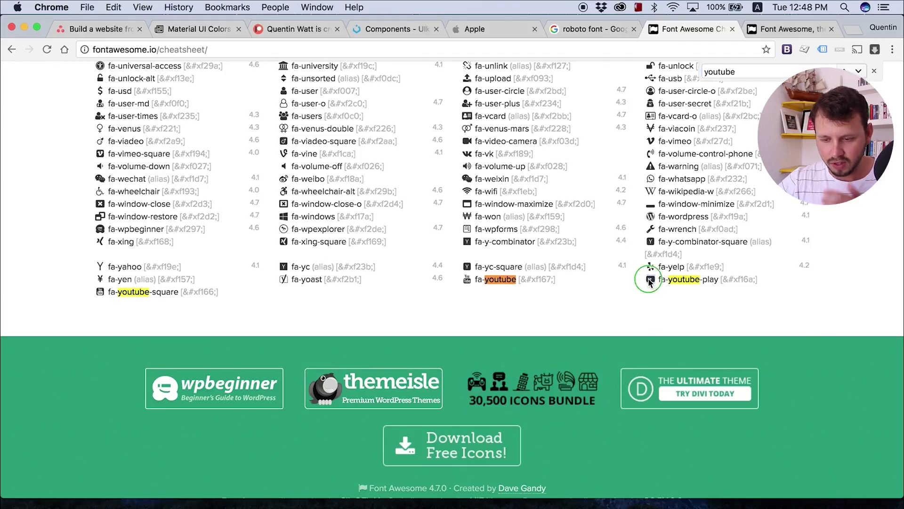
{"action": "right_click", "coordinate": [650, 279]}
{"action": "left_click", "coordinate": [675, 305]}
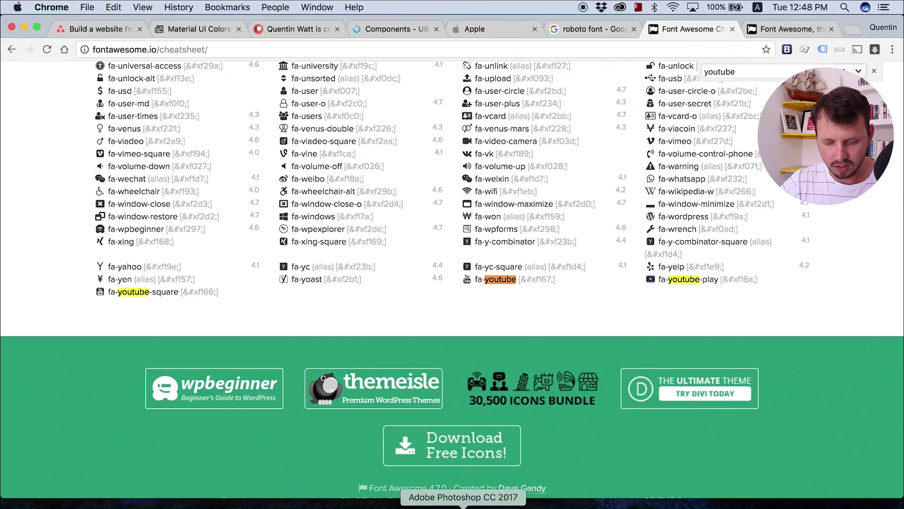
Commit the social icons text layer and move it up into the header bar.
{"action": "left_click", "coordinate": [459, 503]}
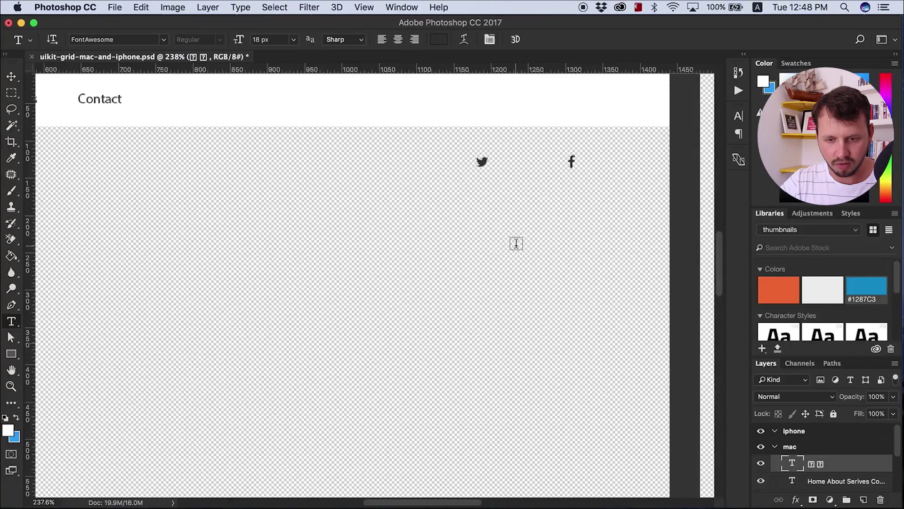
{"action": "double_click", "coordinate": [792, 463]}
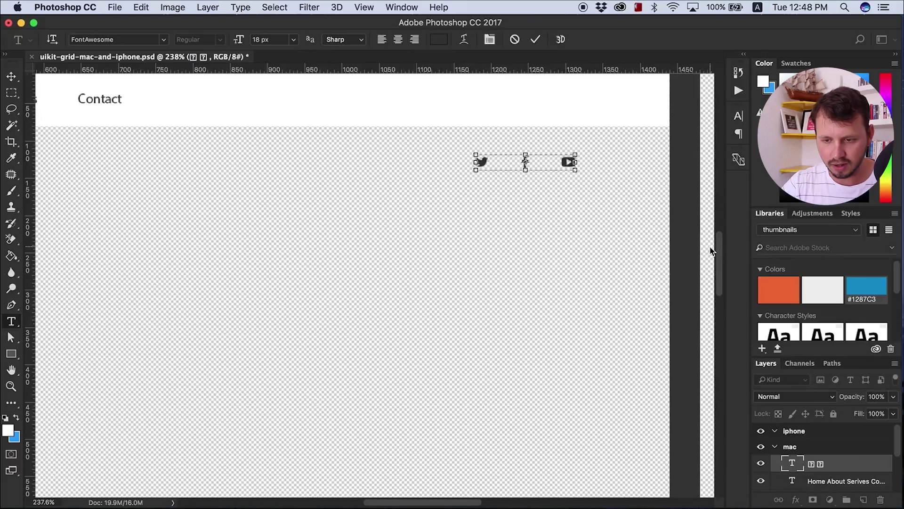
{"action": "left_click", "coordinate": [12, 78]}
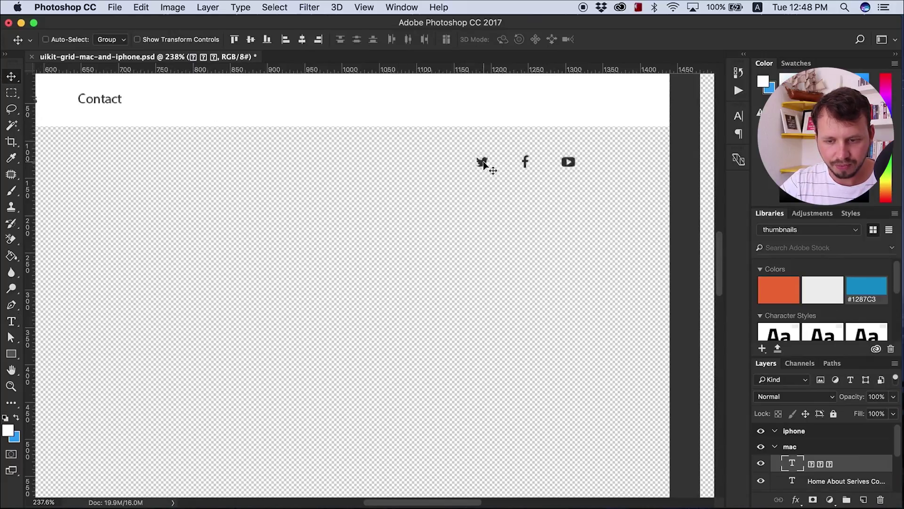
{"action": "scroll", "coordinate": [483, 162], "scroll_direction": "down", "scroll_amount": 3}
{"action": "left_click_drag", "start_coordinate": [482, 164], "coordinate": [485, 126]}
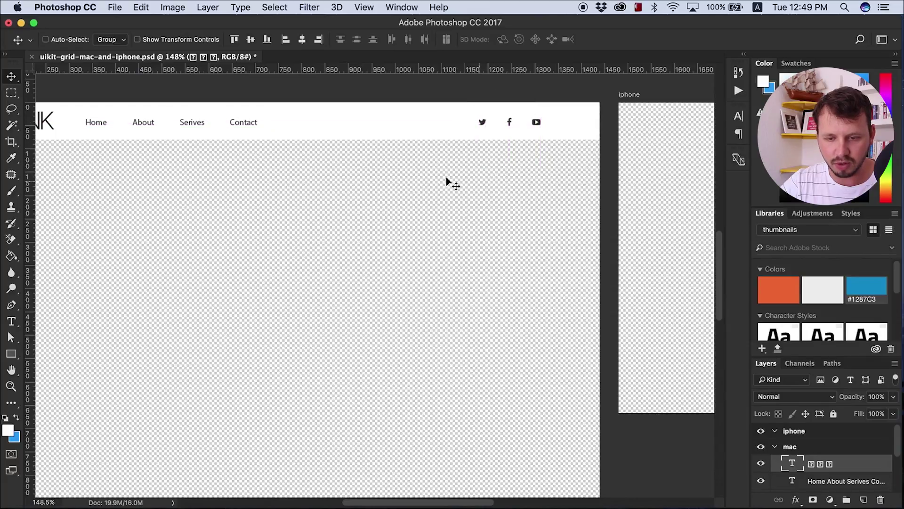
Show guides and position the Twitter, Facebook and YouTube icons level with the nav links.
{"action": "key", "text": "super+semicolon"}
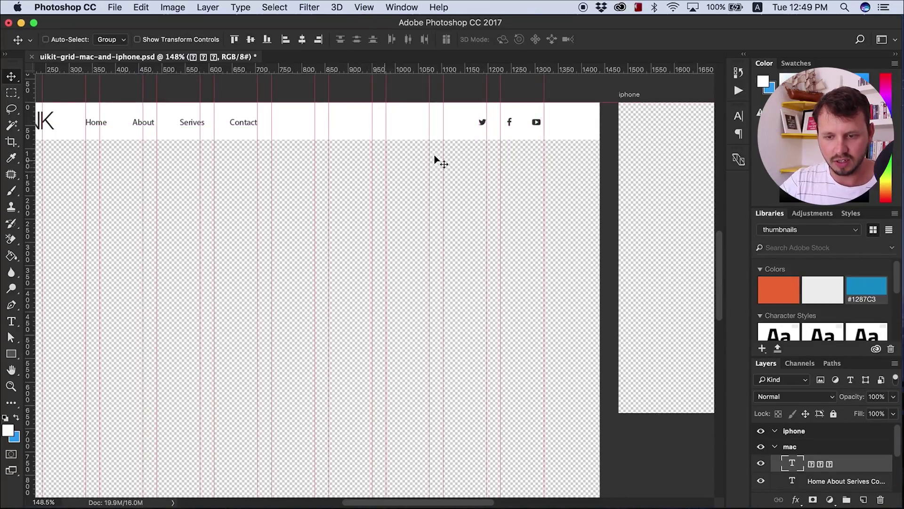
{"action": "left_click_drag", "start_coordinate": [509, 123], "coordinate": [544, 128]}
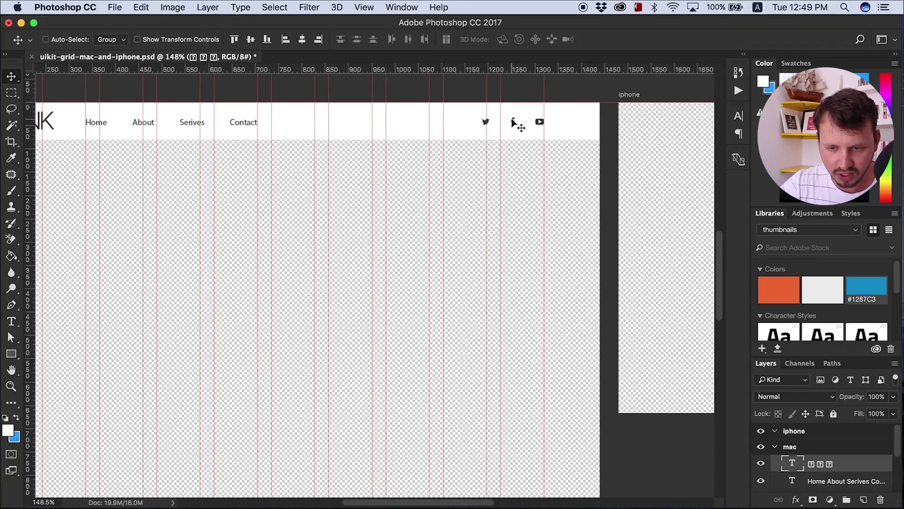
{"action": "left_click_drag", "start_coordinate": [516, 123], "coordinate": [291, 124]}
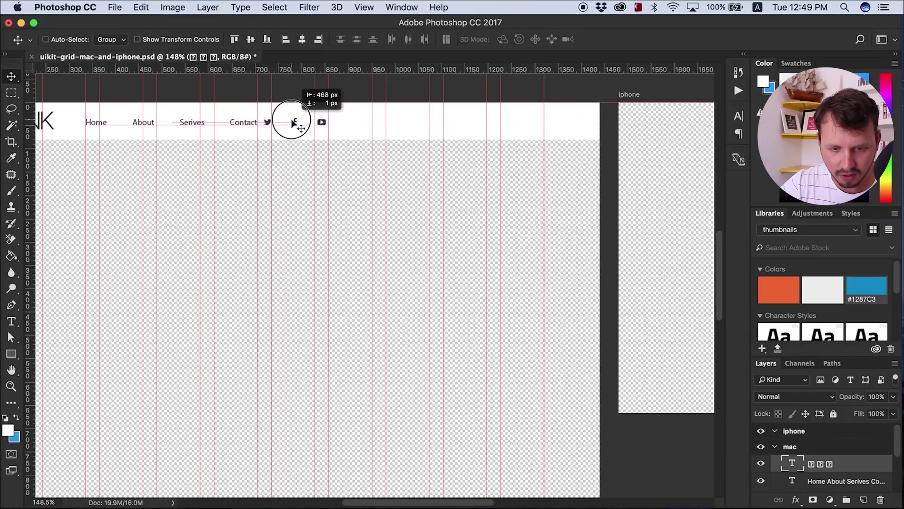
{"action": "left_click_drag", "start_coordinate": [291, 124], "coordinate": [520, 126]}
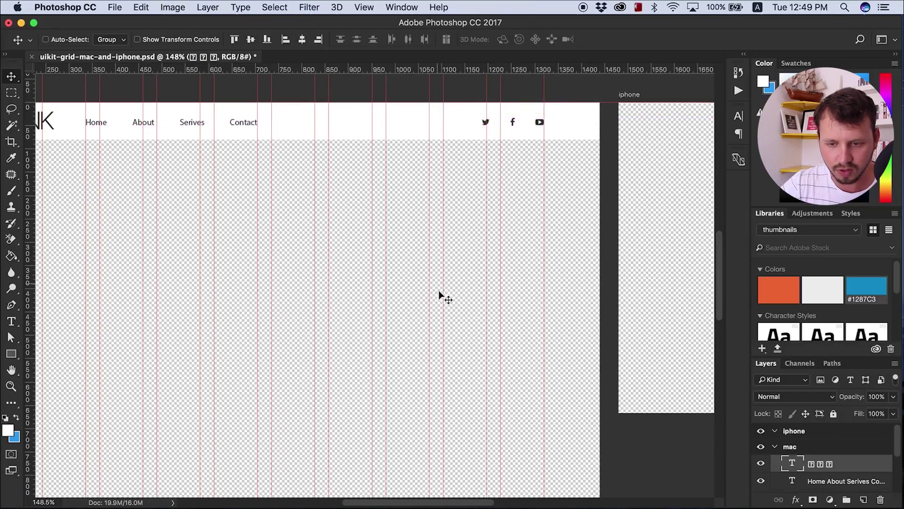
{"action": "left_click_drag", "start_coordinate": [462, 501], "coordinate": [407, 500]}
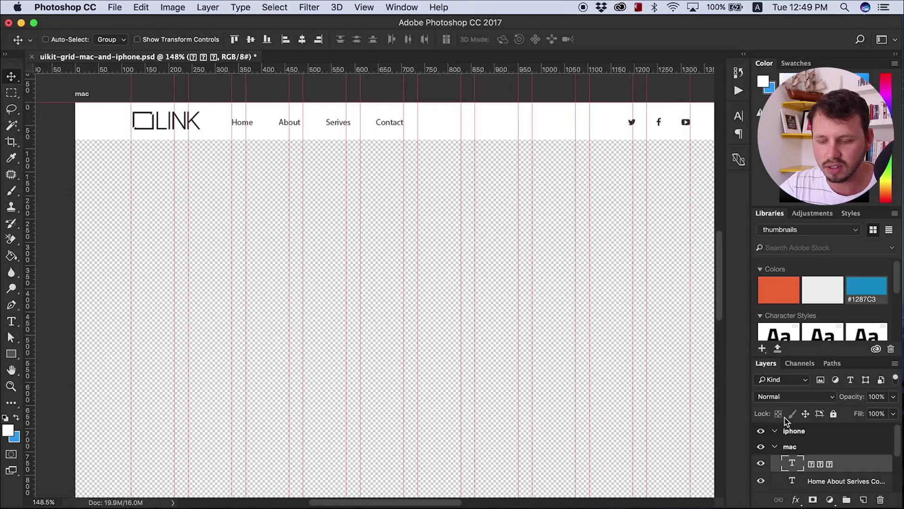
Set the Home About Serives Contact links to Roboto Thin and commit.
{"action": "double_click", "coordinate": [791, 481]}
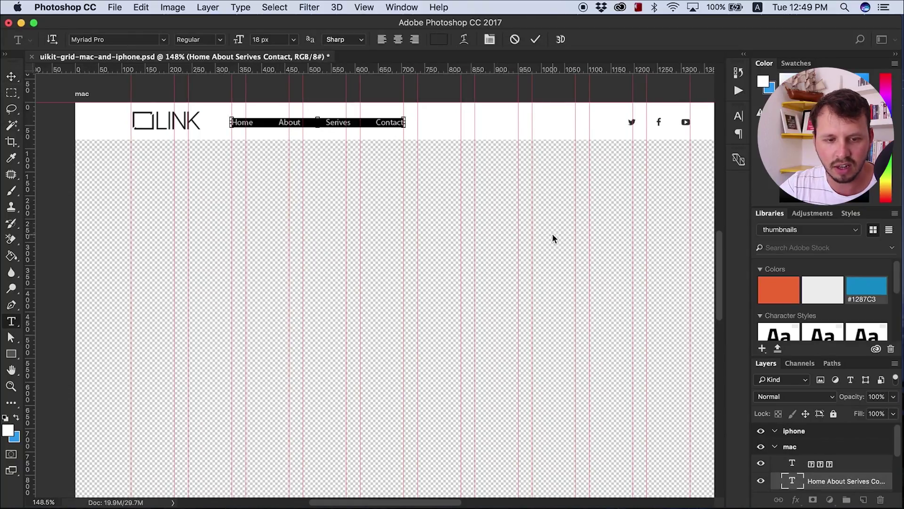
{"action": "left_click", "coordinate": [115, 39]}
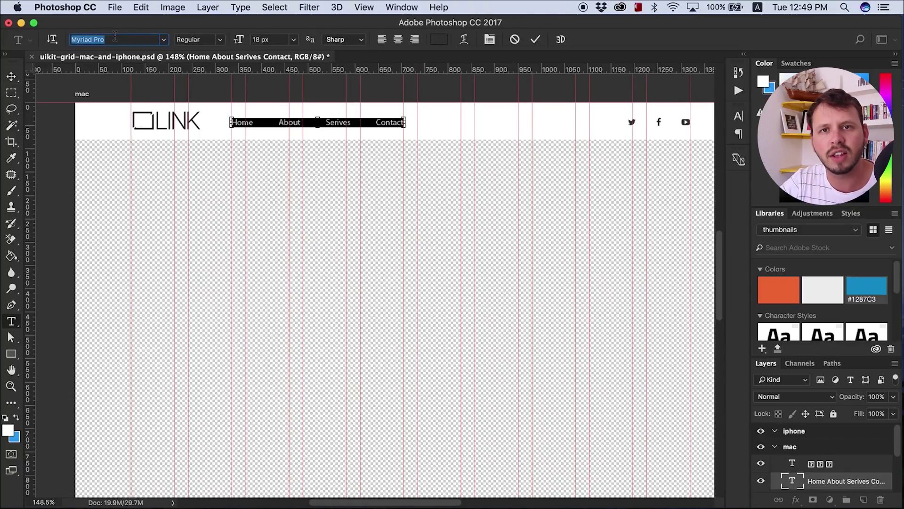
{"action": "type", "text": "robo"}
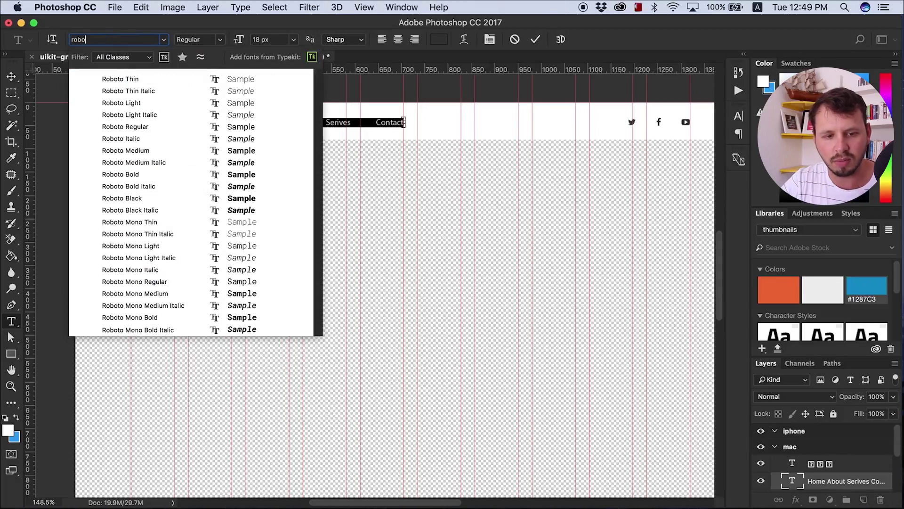
{"action": "left_click", "coordinate": [120, 79]}
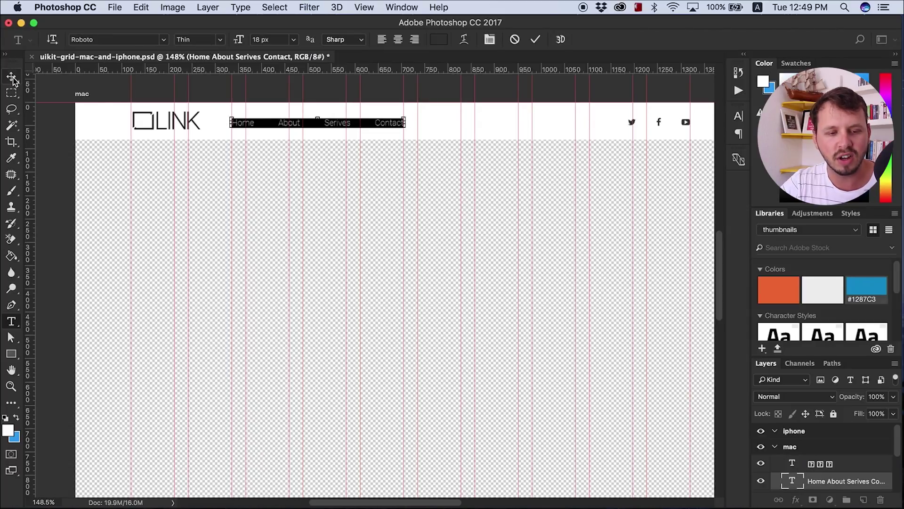
{"action": "left_click", "coordinate": [252, 122]}
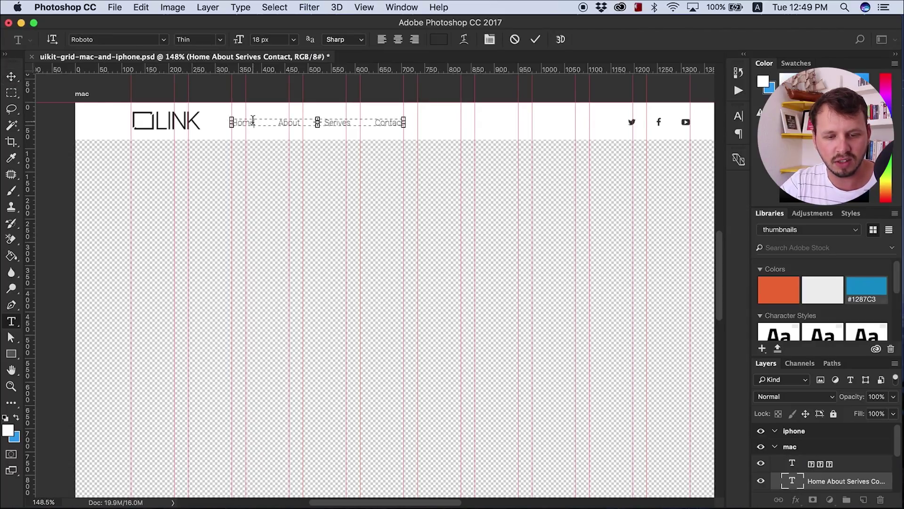
{"action": "left_click", "coordinate": [11, 76]}
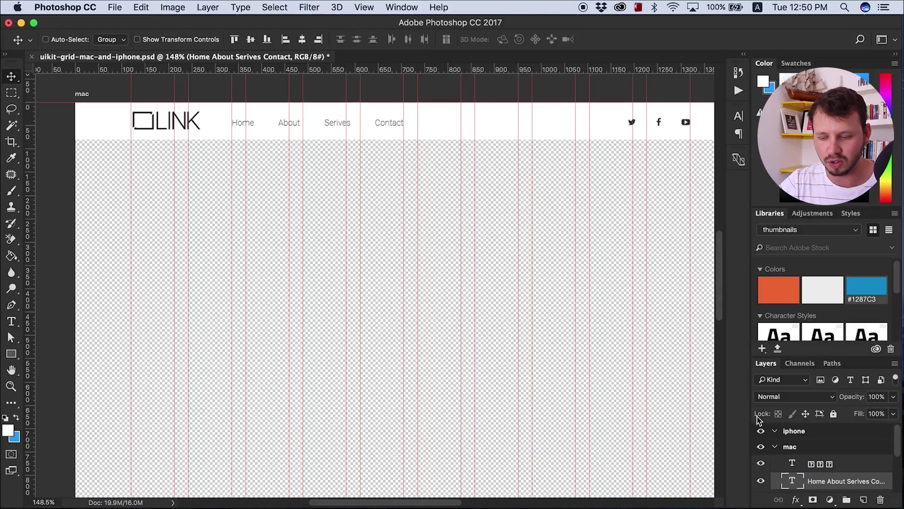
Try Roboto Bold on the nav links, then switch them back to Thin.
{"action": "double_click", "coordinate": [791, 480]}
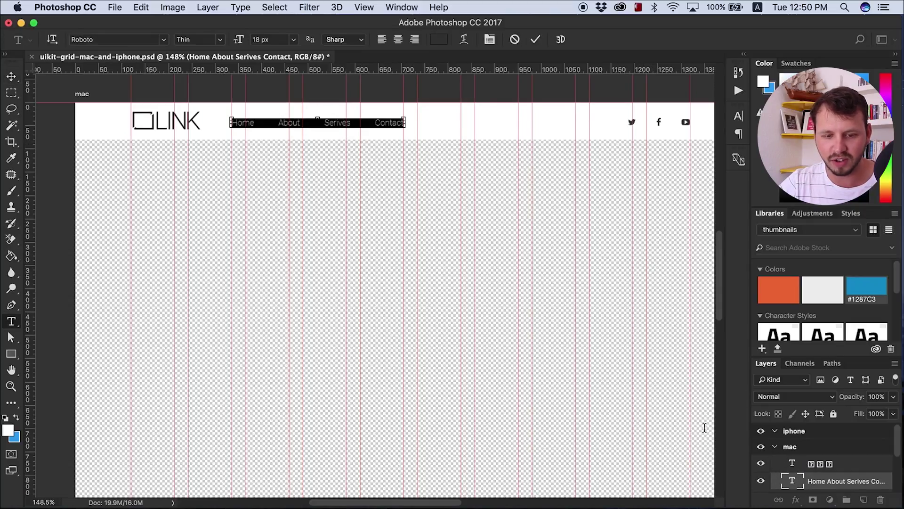
{"action": "left_click", "coordinate": [206, 40]}
{"action": "left_click", "coordinate": [190, 113]}
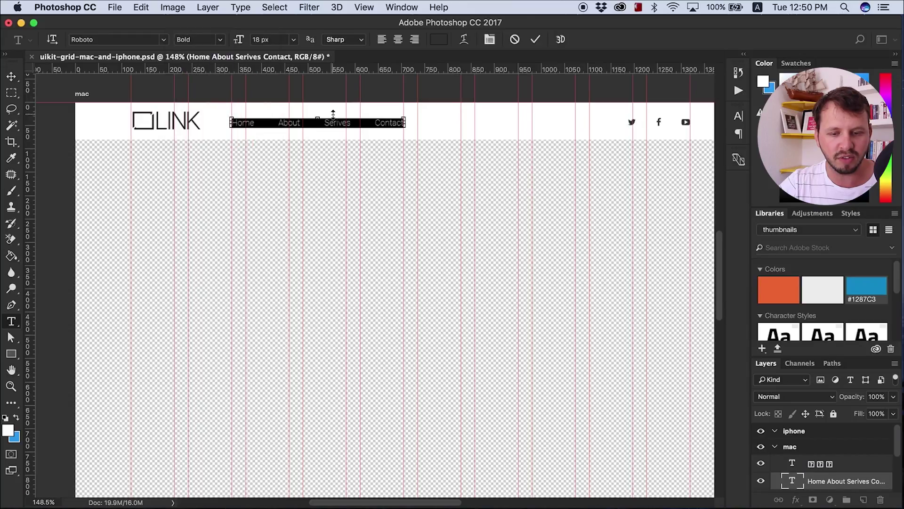
{"action": "left_click", "coordinate": [400, 123]}
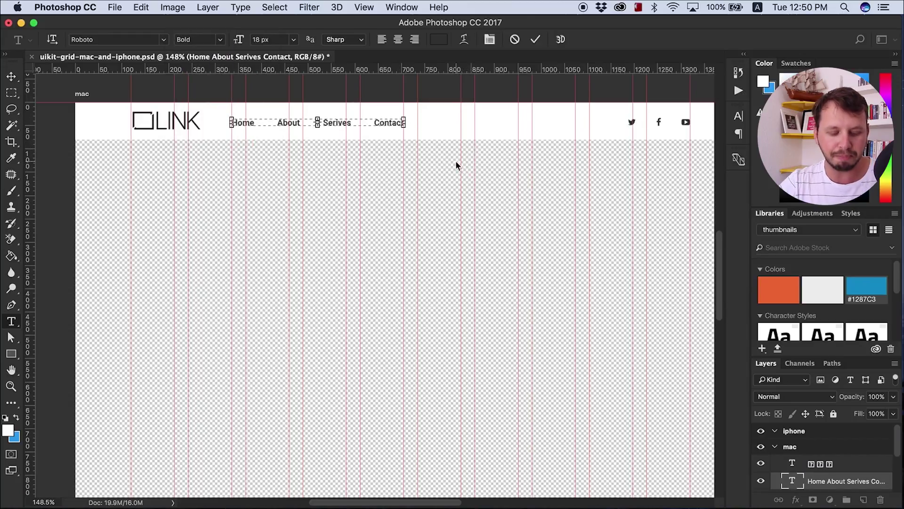
{"action": "key", "text": "super+a"}
{"action": "left_click", "coordinate": [199, 39]}
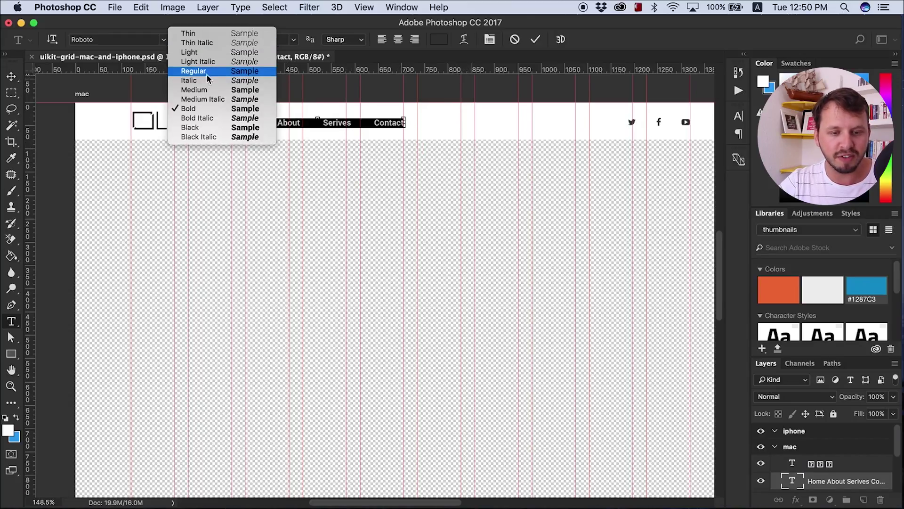
{"action": "left_click", "coordinate": [188, 33]}
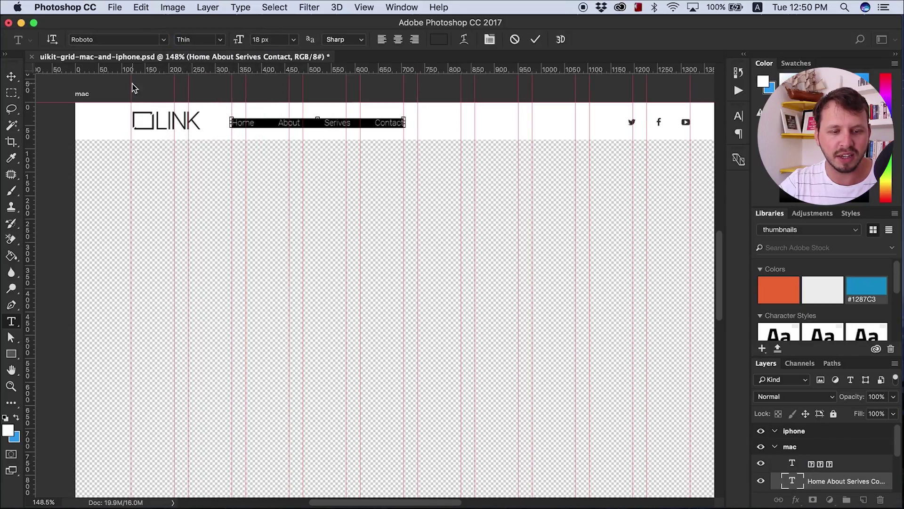
{"action": "key", "text": "v"}
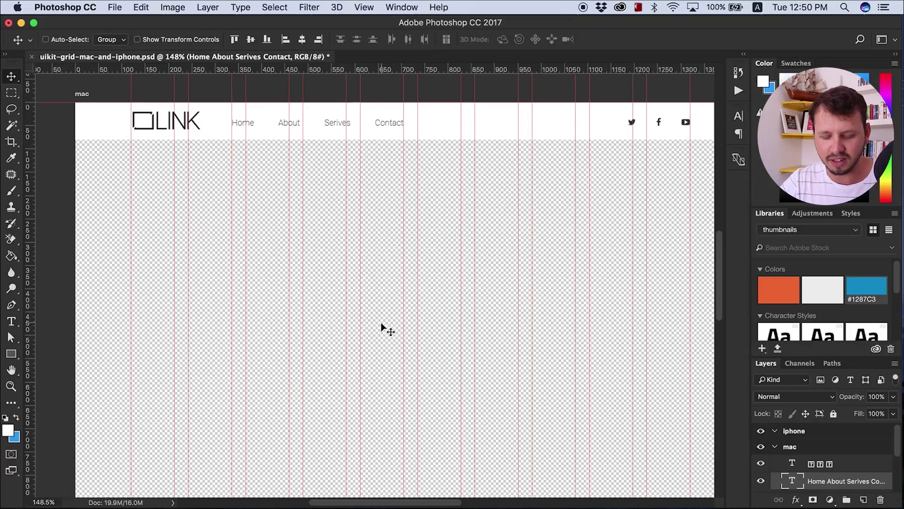
{"action": "key", "text": "super+semicolon"}
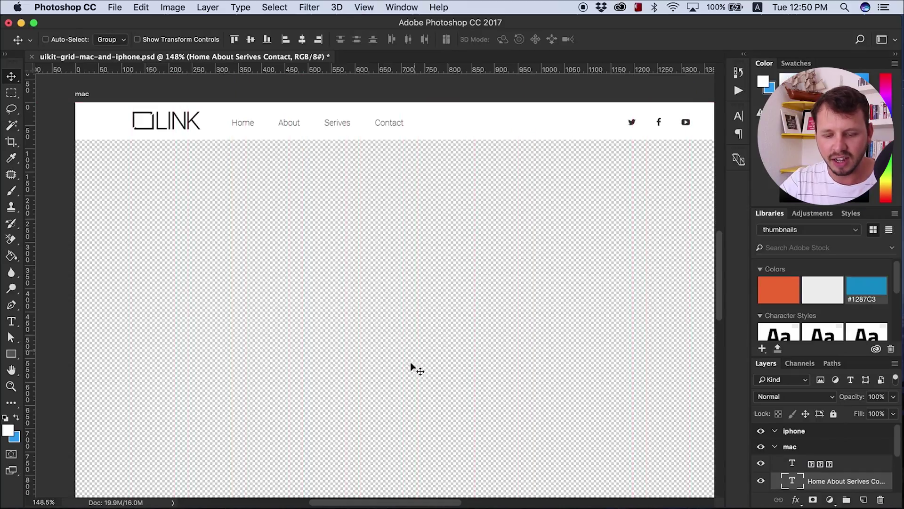
{"action": "left_click_drag", "start_coordinate": [373, 503], "coordinate": [381, 503]}
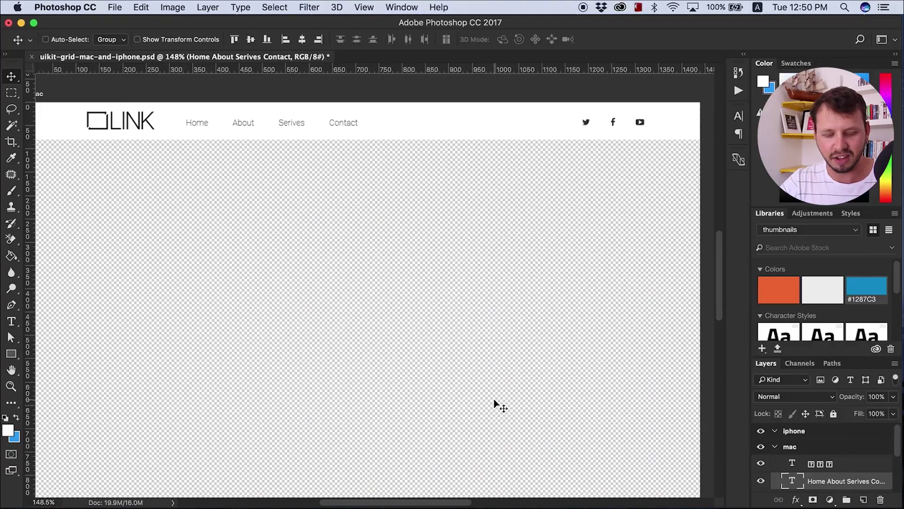
{"action": "key", "text": "ctrl+semicolon"}
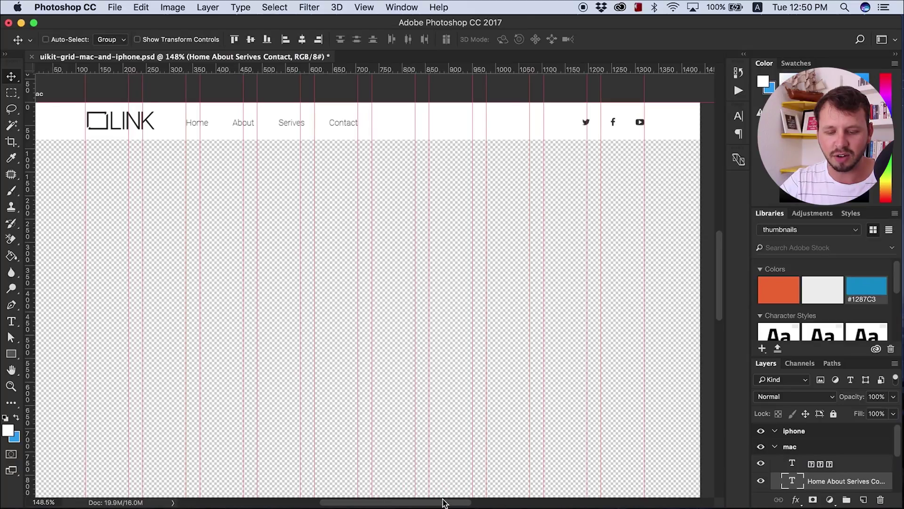
{"action": "left_click_drag", "start_coordinate": [438, 502], "coordinate": [492, 504]}
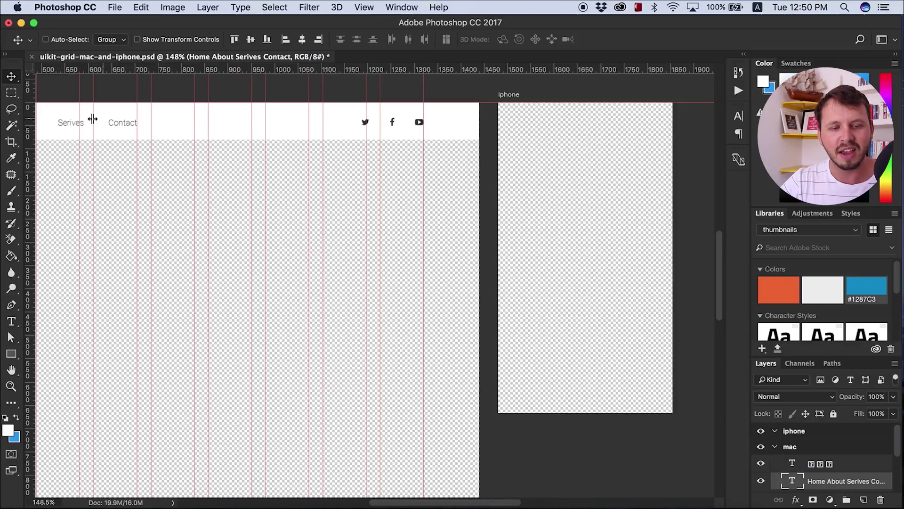
{"action": "left_click_drag", "start_coordinate": [446, 502], "coordinate": [369, 502]}
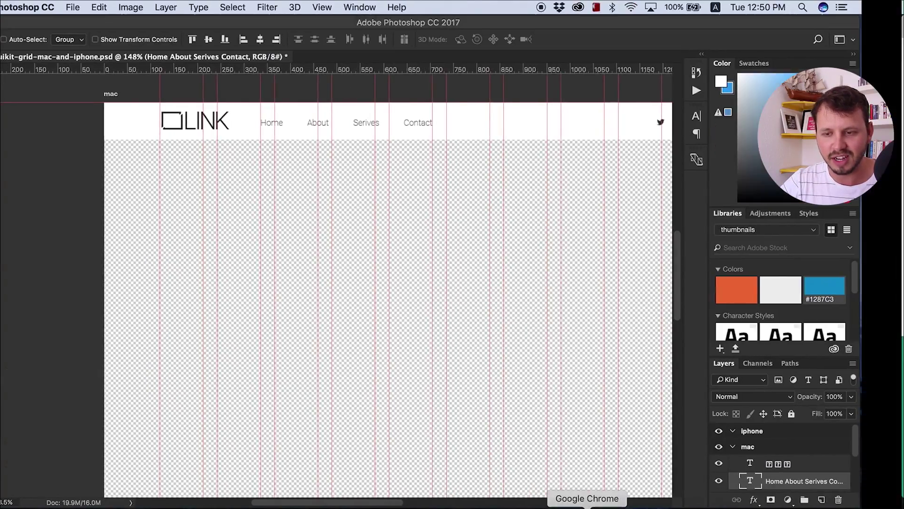
Check the 'roboto font' Google results and select the top result's fonts.google.com address.
{"action": "left_click", "coordinate": [587, 505]}
{"action": "left_click", "coordinate": [583, 29]}
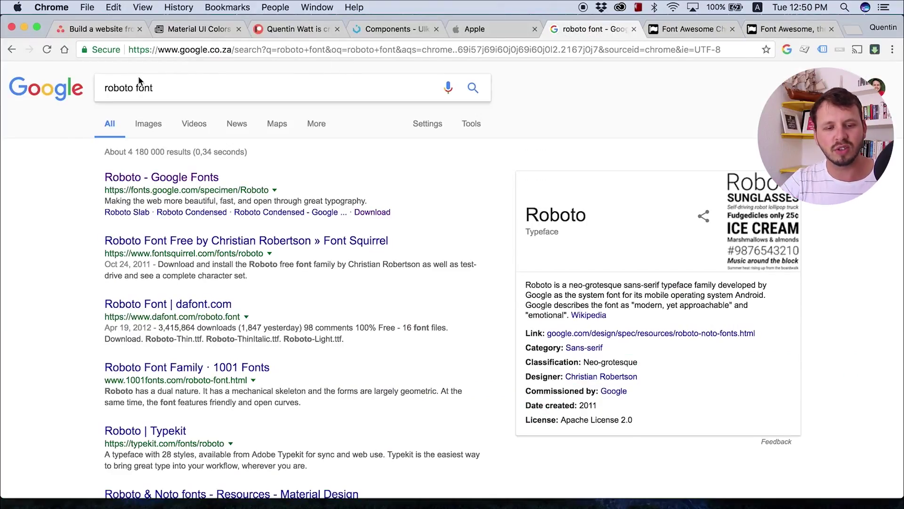
{"action": "triple_click", "coordinate": [138, 87]}
{"action": "left_click", "coordinate": [73, 218]}
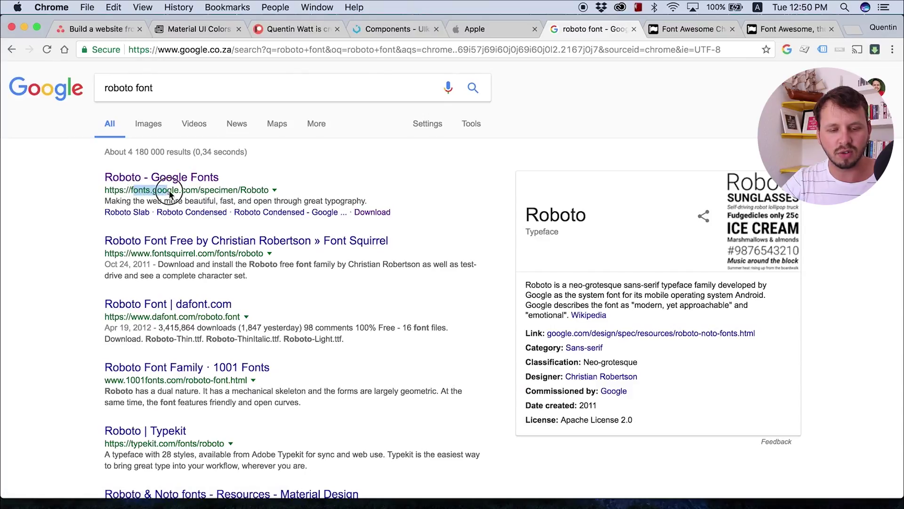
{"action": "left_click_drag", "start_coordinate": [169, 190], "coordinate": [201, 190]}
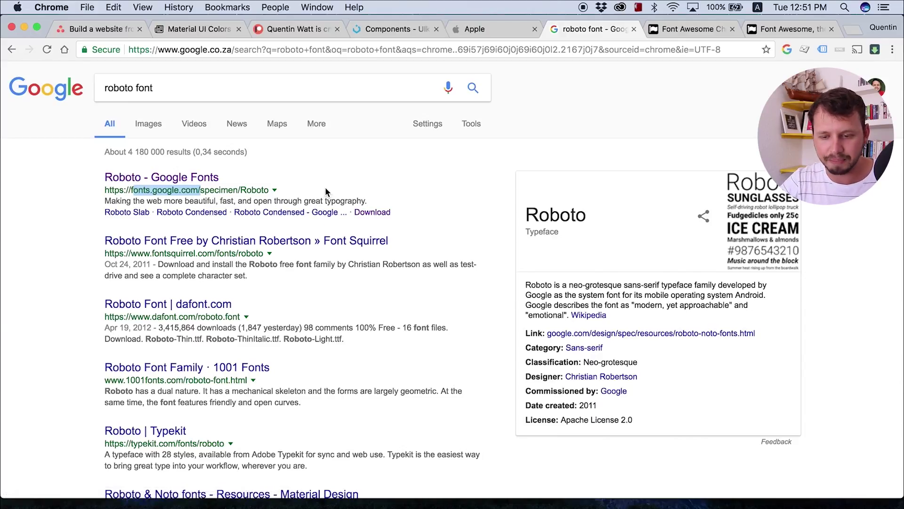
{"action": "key", "text": "super+Tab"}
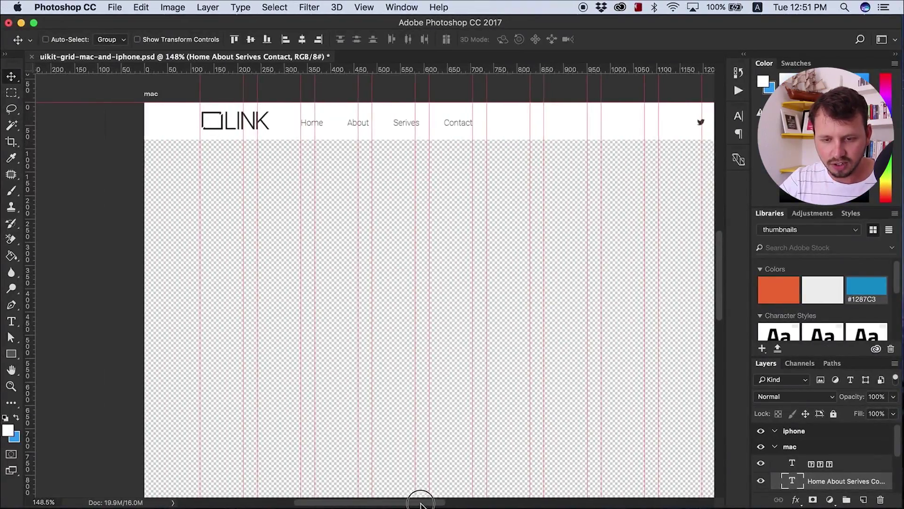
{"action": "left_click_drag", "start_coordinate": [421, 501], "coordinate": [510, 503]}
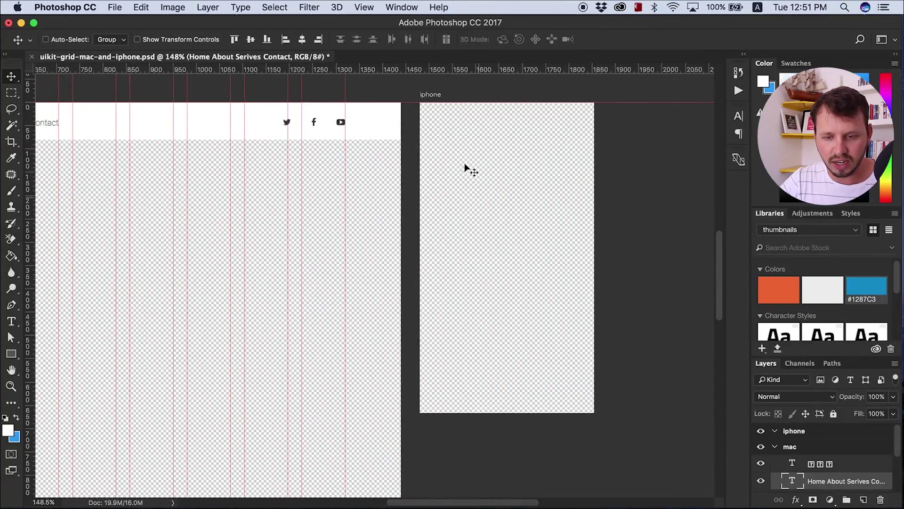
Draw trial header rectangles on the iphone artboard, then undo them.
{"action": "left_click", "coordinate": [11, 356]}
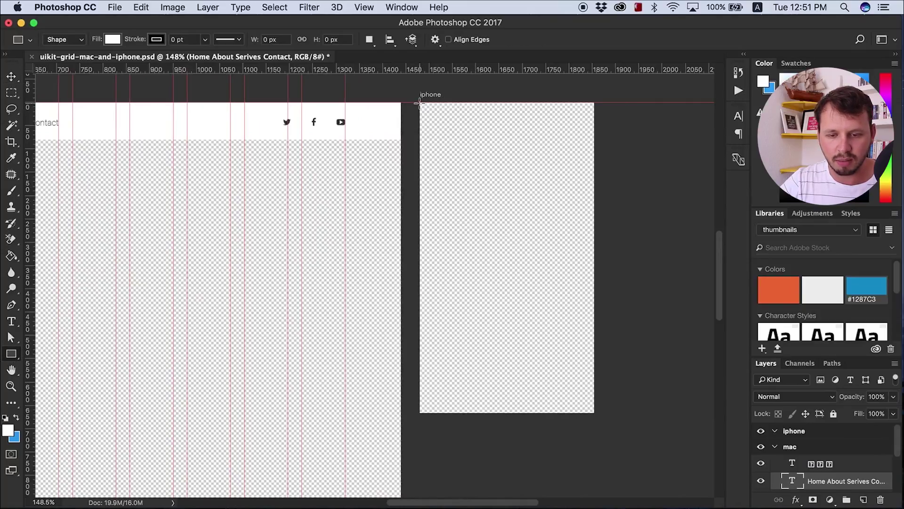
{"action": "left_click_drag", "start_coordinate": [420, 105], "coordinate": [468, 129]}
{"action": "key", "text": "super+z"}
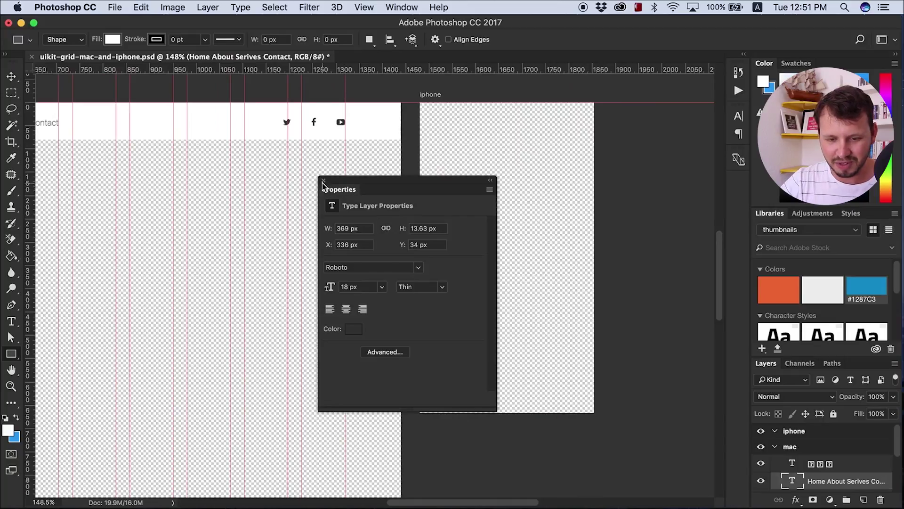
{"action": "left_click", "coordinate": [323, 184]}
{"action": "left_click", "coordinate": [805, 432]}
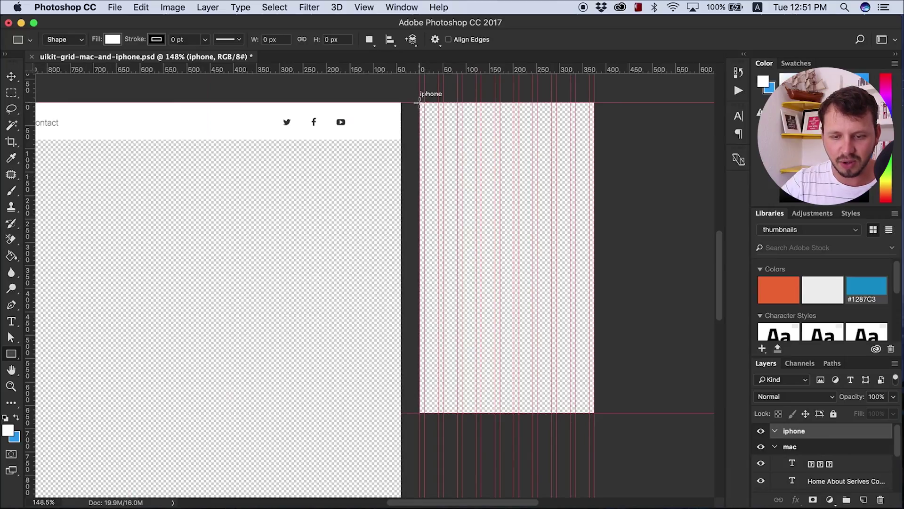
{"action": "mouse_move", "coordinate": [421, 104]}
{"action": "left_mouse_down"}
{"action": "mouse_move", "coordinate": [515, 133]}
{"action": "mouse_move", "coordinate": [595, 140]}
{"action": "left_mouse_up"}
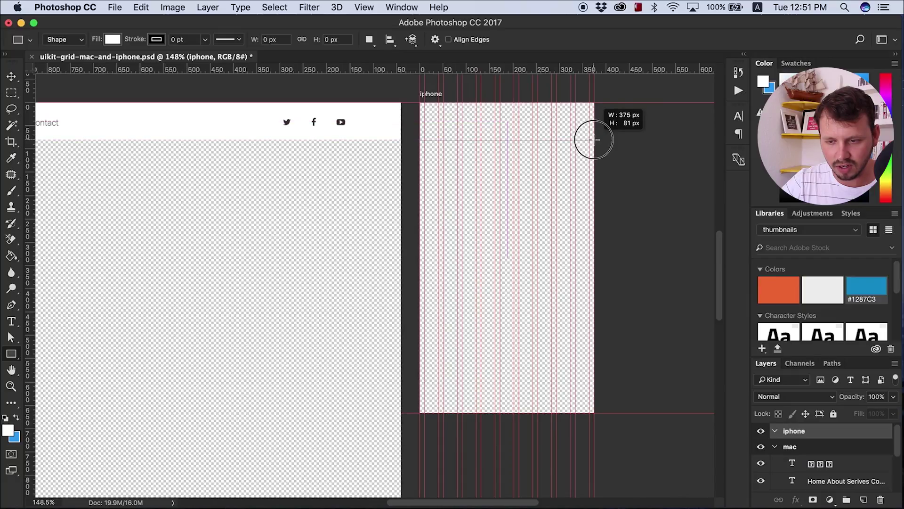
{"action": "left_click_drag", "start_coordinate": [594, 140], "coordinate": [595, 140]}
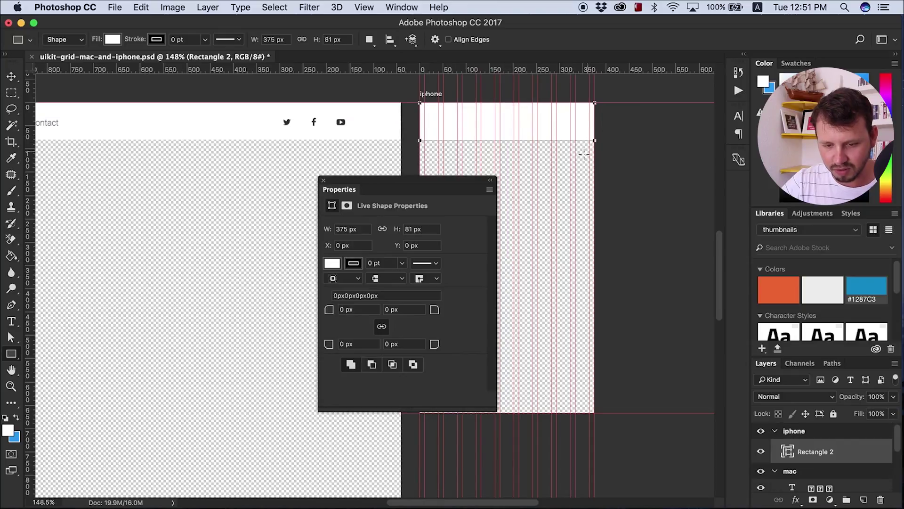
{"action": "left_click", "coordinate": [323, 181]}
{"action": "key", "text": "super+z"}
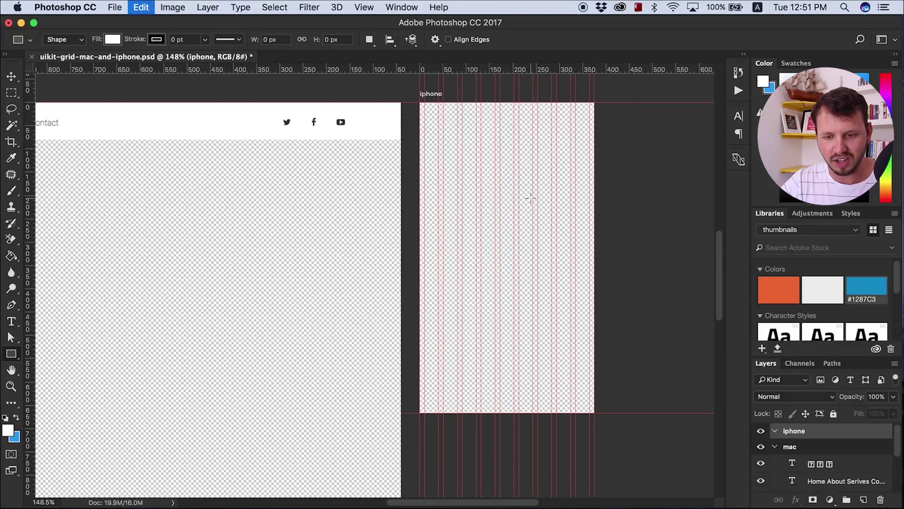
Create a 375 × 80 px rectangle and align it to the iphone artboard's top edge.
{"action": "left_click", "coordinate": [490, 134]}
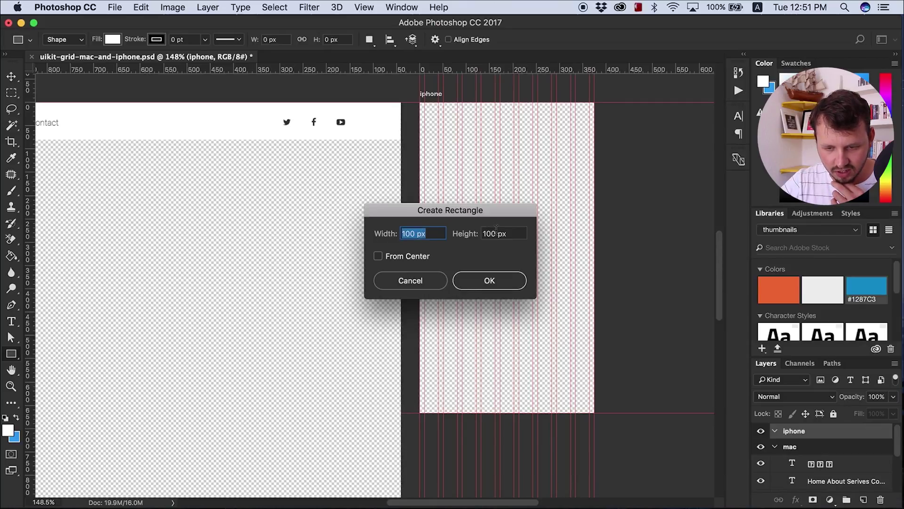
{"action": "type", "text": "375"}
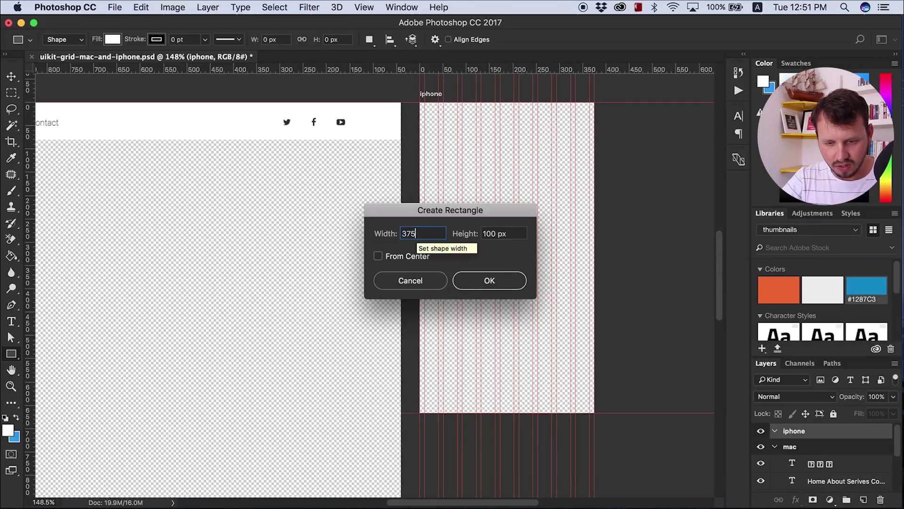
{"action": "double_click", "coordinate": [490, 233]}
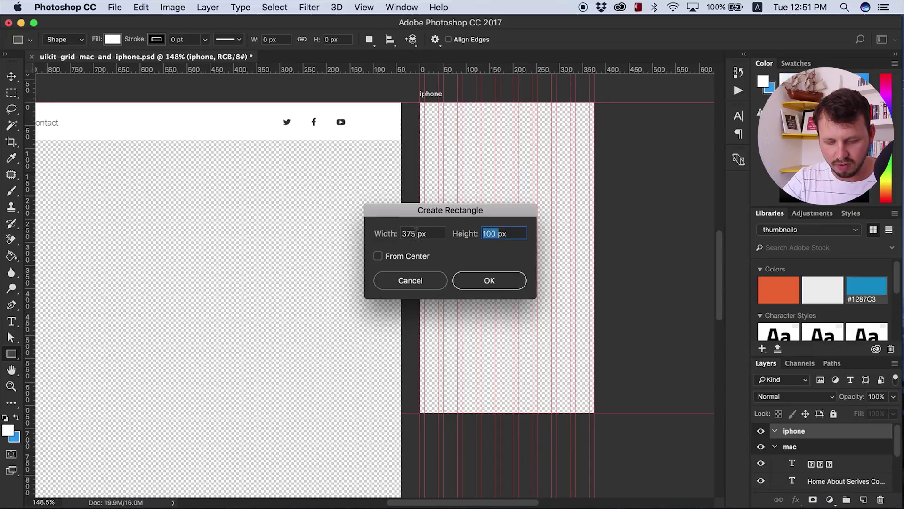
{"action": "type", "text": "80"}
{"action": "left_click", "coordinate": [490, 280]}
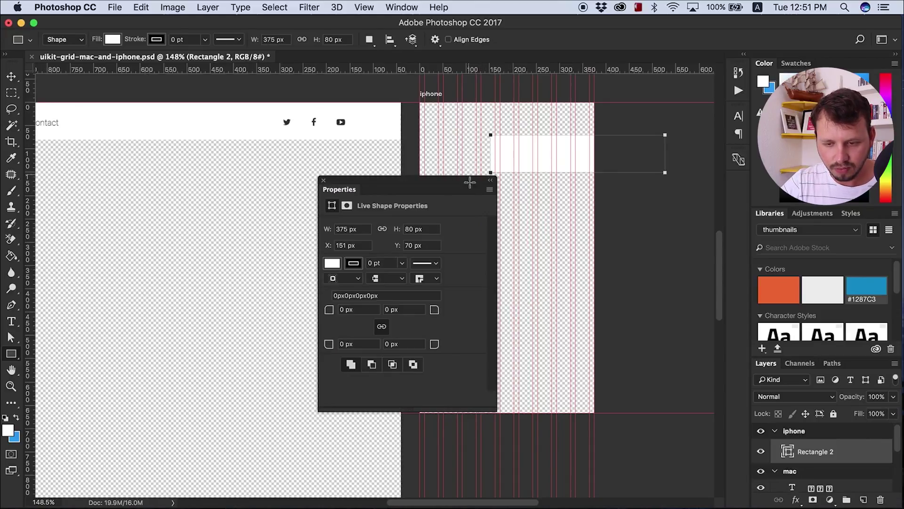
{"action": "left_click", "coordinate": [323, 182]}
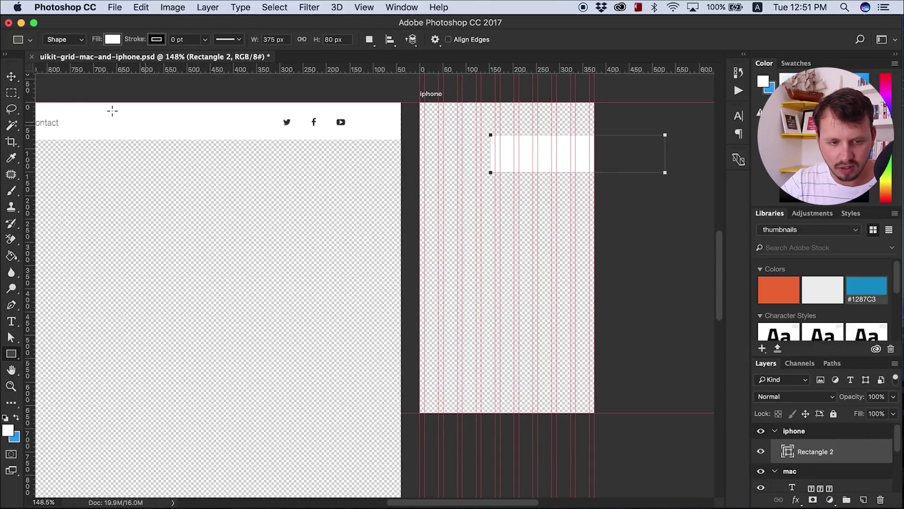
{"action": "left_click", "coordinate": [12, 77]}
{"action": "mouse_move", "coordinate": [532, 146]}
{"action": "left_mouse_down"}
{"action": "mouse_move", "coordinate": [517, 125]}
{"action": "mouse_move", "coordinate": [486, 126]}
{"action": "left_mouse_up"}
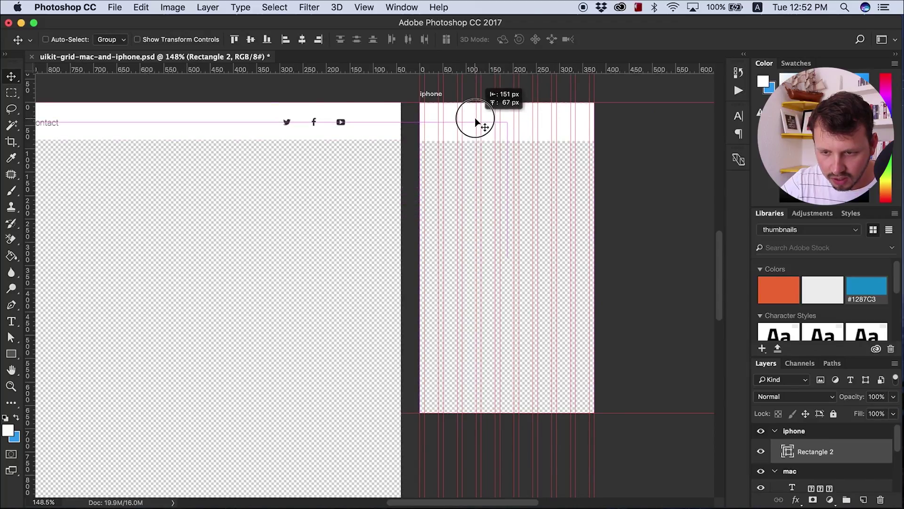
{"action": "left_click_drag", "start_coordinate": [486, 126], "coordinate": [478, 120]}
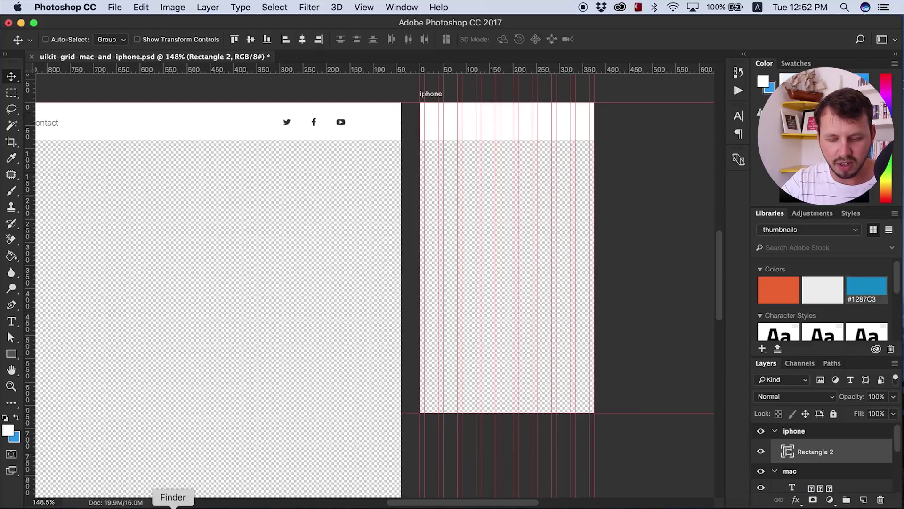
Place link.ai from Finder into the document as a smart object.
{"action": "left_click", "coordinate": [174, 505]}
{"action": "left_click", "coordinate": [640, 102]}
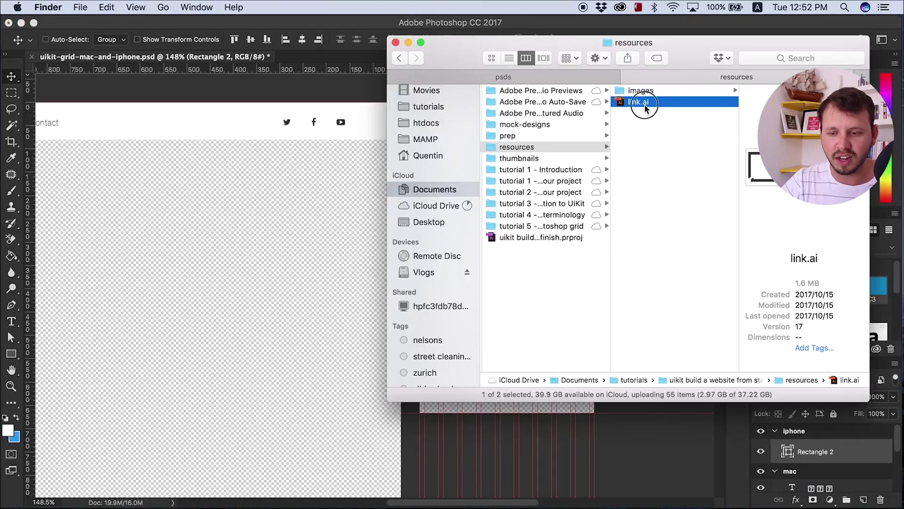
{"action": "mouse_move", "coordinate": [639, 103]}
{"action": "left_mouse_down"}
{"action": "mouse_move", "coordinate": [346, 249]}
{"action": "mouse_move", "coordinate": [492, 454]}
{"action": "mouse_move", "coordinate": [493, 125]}
{"action": "left_mouse_up"}
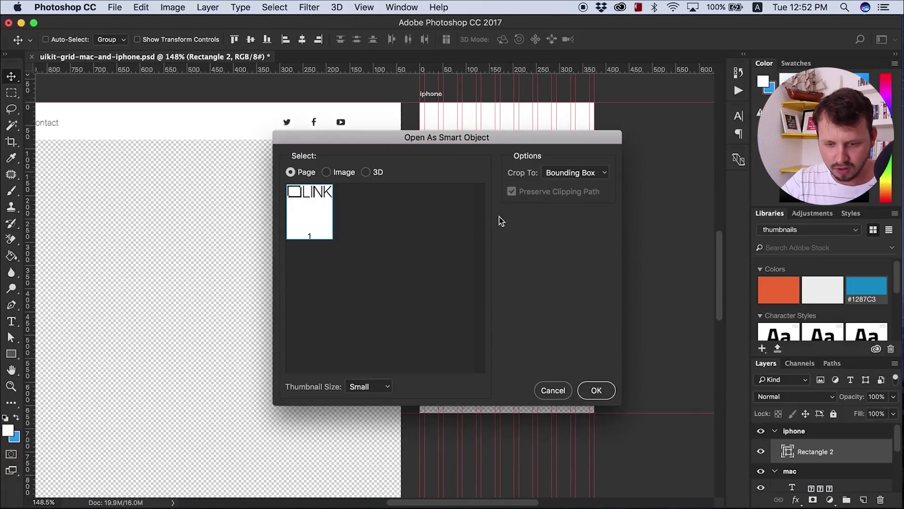
{"action": "left_click", "coordinate": [596, 391]}
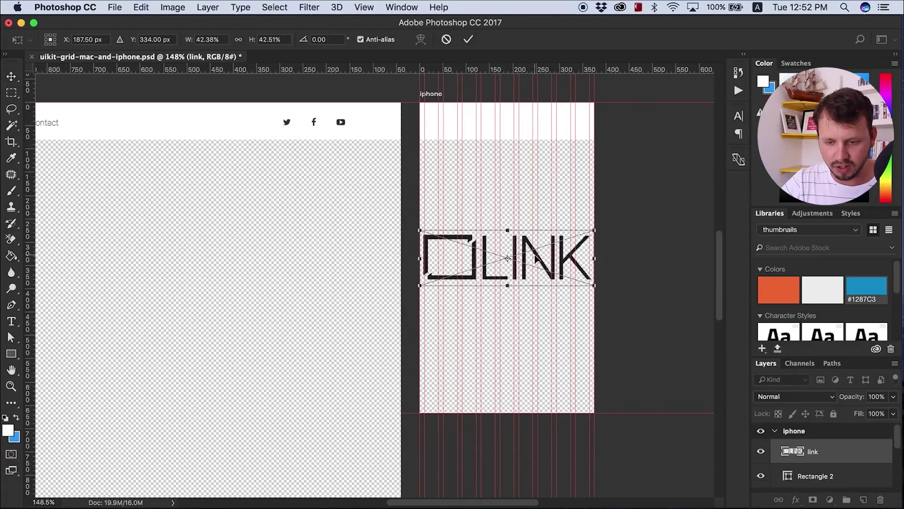
Shrink the LINK logo to header size and centre it in the iphone header bar.
{"action": "left_click_drag", "start_coordinate": [537, 262], "coordinate": [533, 131]}
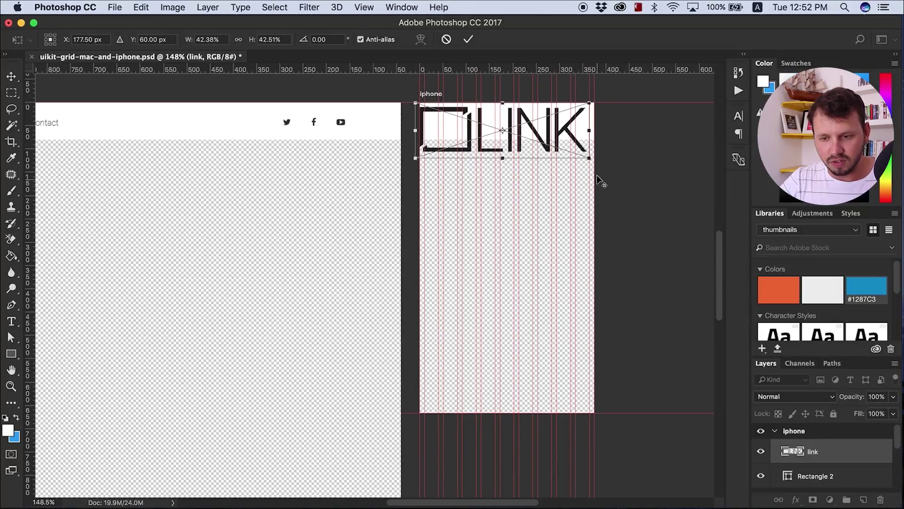
{"action": "mouse_move", "coordinate": [590, 157]}
{"action": "left_mouse_down"}
{"action": "mouse_move", "coordinate": [536, 138]}
{"action": "mouse_move", "coordinate": [537, 118]}
{"action": "mouse_move", "coordinate": [527, 123]}
{"action": "left_mouse_up"}
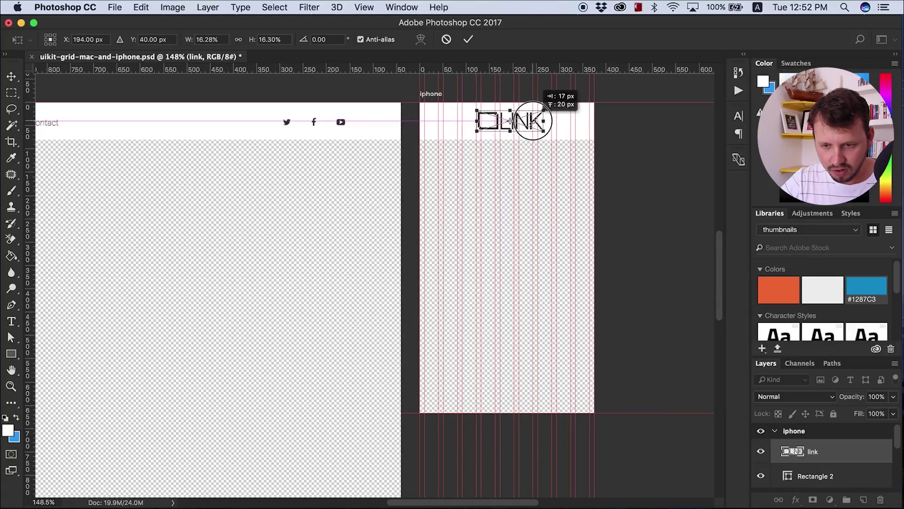
{"action": "key", "text": "Return"}
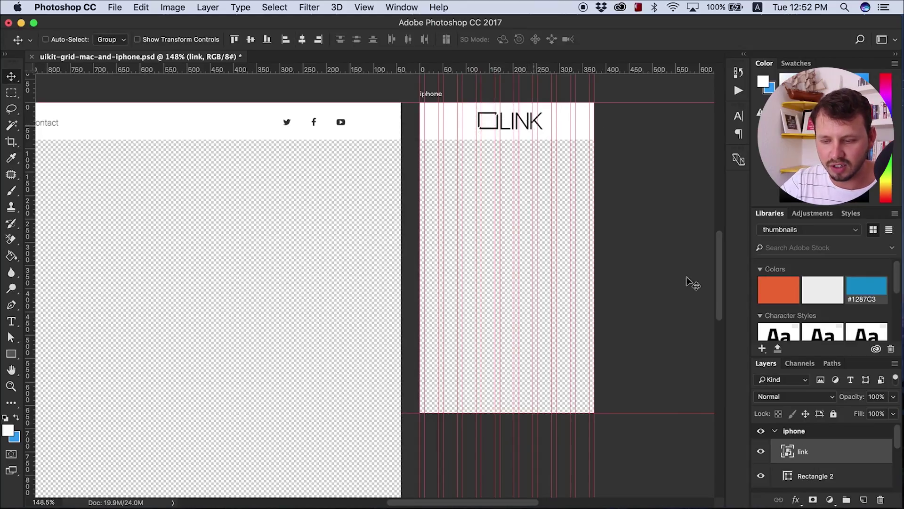
{"action": "left_click_drag", "start_coordinate": [531, 128], "coordinate": [524, 132]}
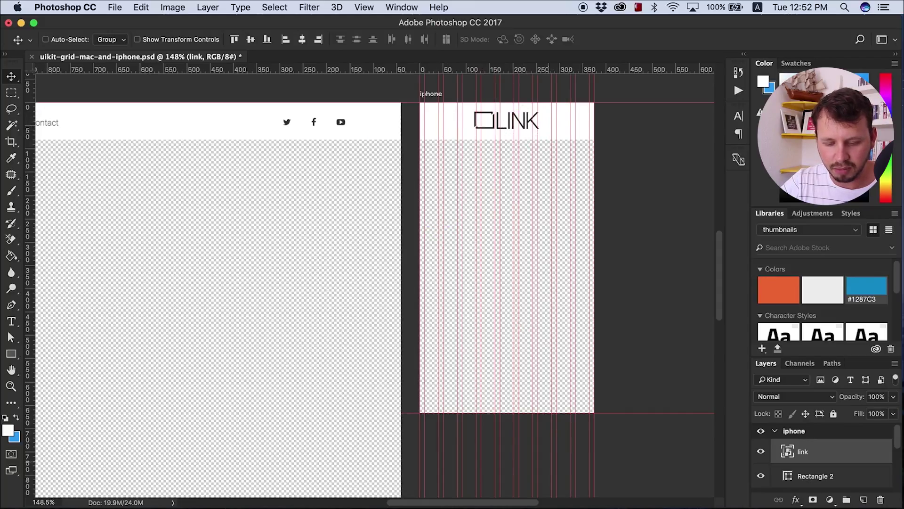
Search the Font Awesome cheatsheet for 'menu' and copy the fa-align-justify glyph.
{"action": "left_click", "coordinate": [629, 505]}
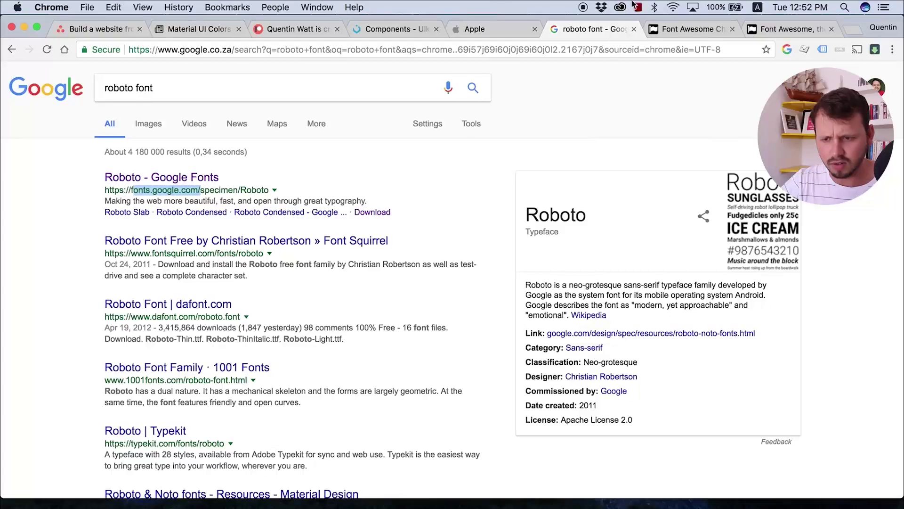
{"action": "left_click", "coordinate": [676, 33]}
{"action": "key", "text": "super+f"}
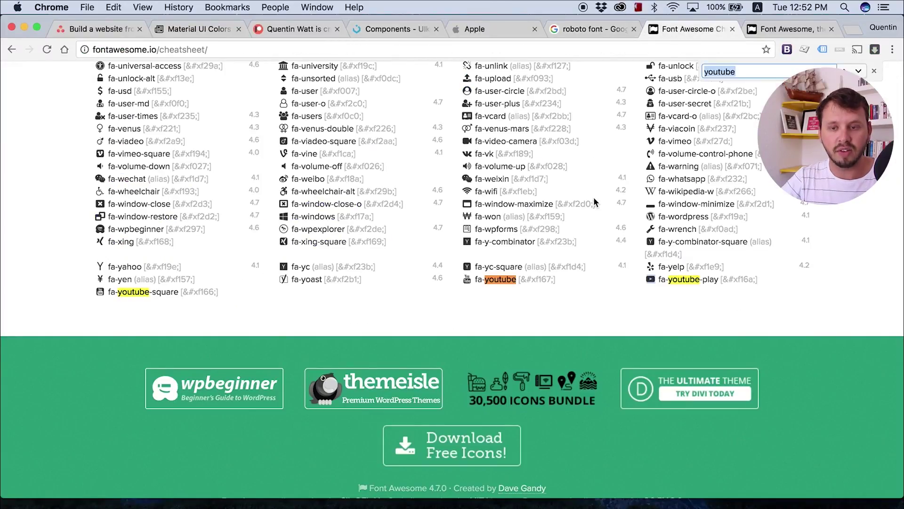
{"action": "type", "text": "fon"}
{"action": "key", "text": "BackSpace"}
{"action": "key", "text": "BackSpace"}
{"action": "key", "text": "BackSpace"}
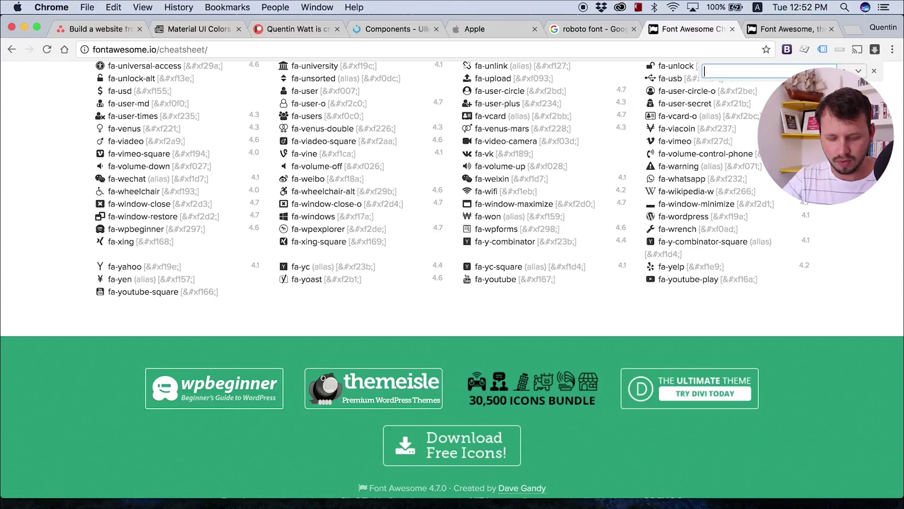
{"action": "type", "text": "ham"}
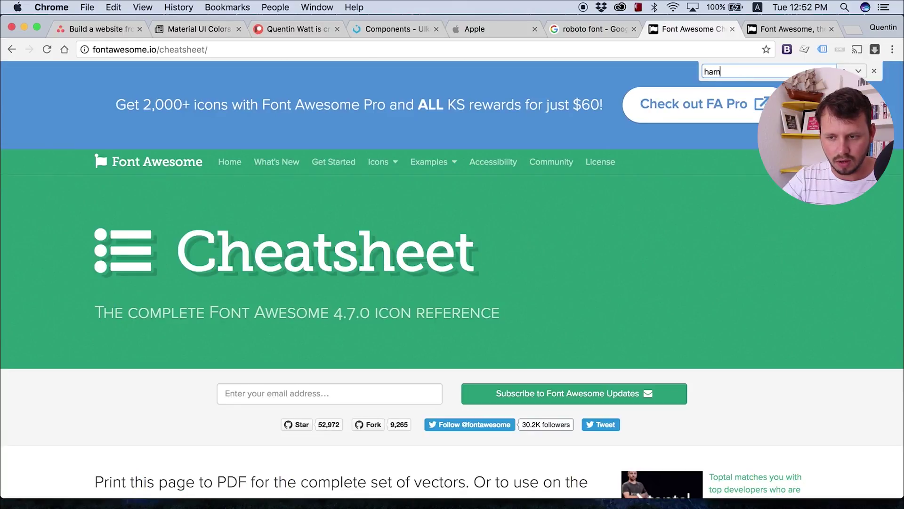
{"action": "key", "text": "BackSpace"}
{"action": "key", "text": "BackSpace"}
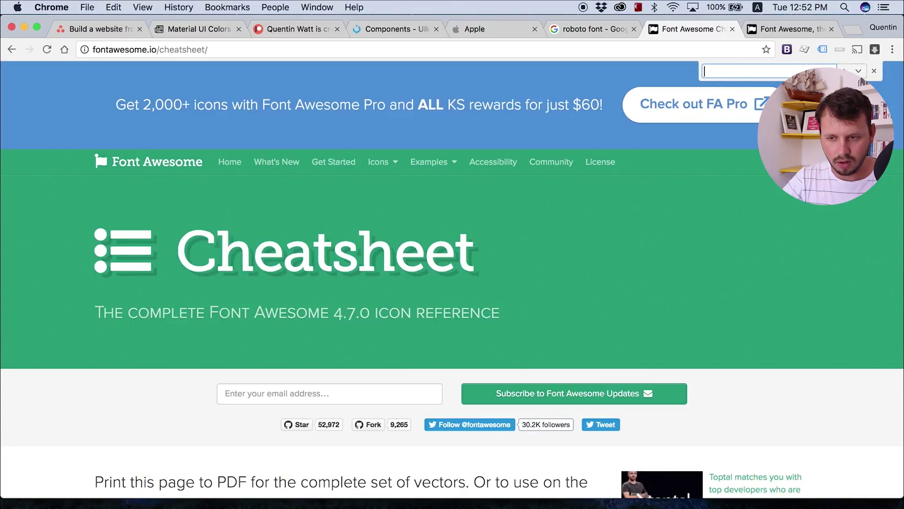
{"action": "type", "text": "burge"}
{"action": "key", "text": "BackSpace"}
{"action": "key", "text": "BackSpace"}
{"action": "key", "text": "BackSpace"}
{"action": "type", "text": "menu"}
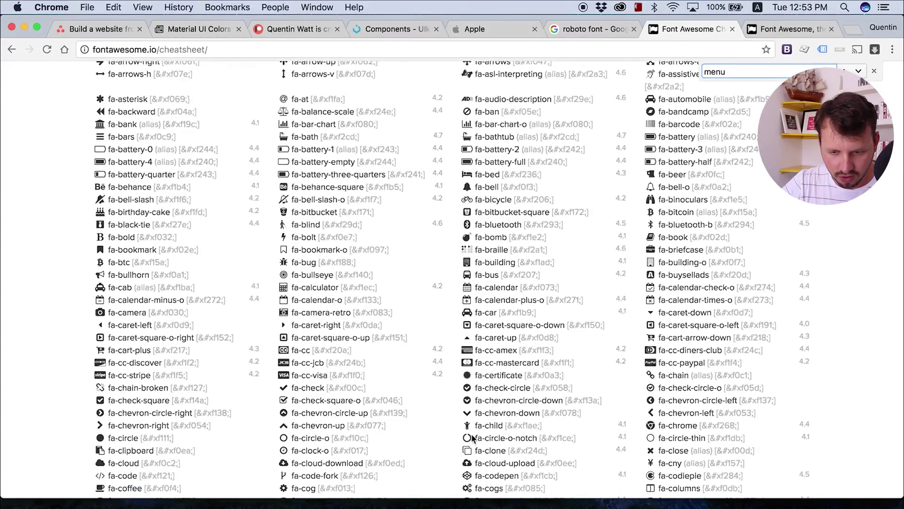
{"action": "scroll", "coordinate": [472, 438], "scroll_direction": "down", "scroll_amount": 5}
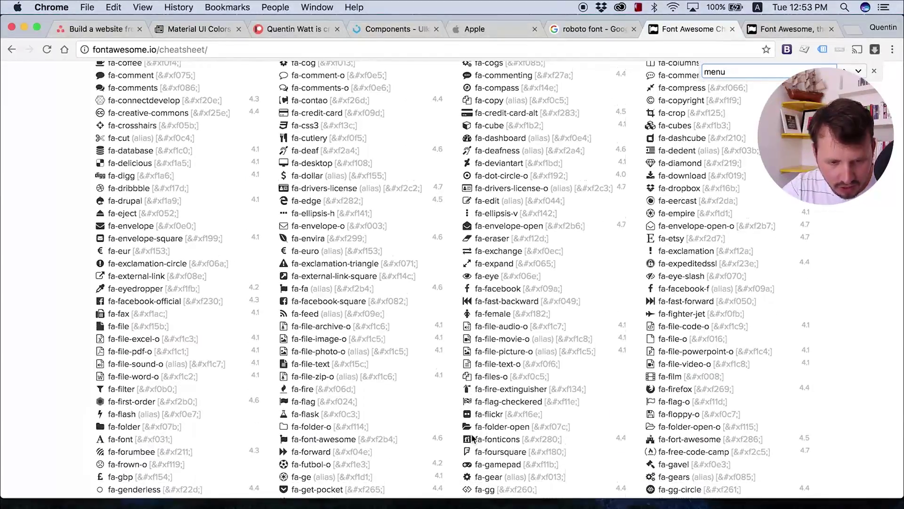
{"action": "scroll", "coordinate": [471, 438], "scroll_direction": "down", "scroll_amount": 5}
{"action": "scroll", "coordinate": [471, 438], "scroll_direction": "down", "scroll_amount": 10}
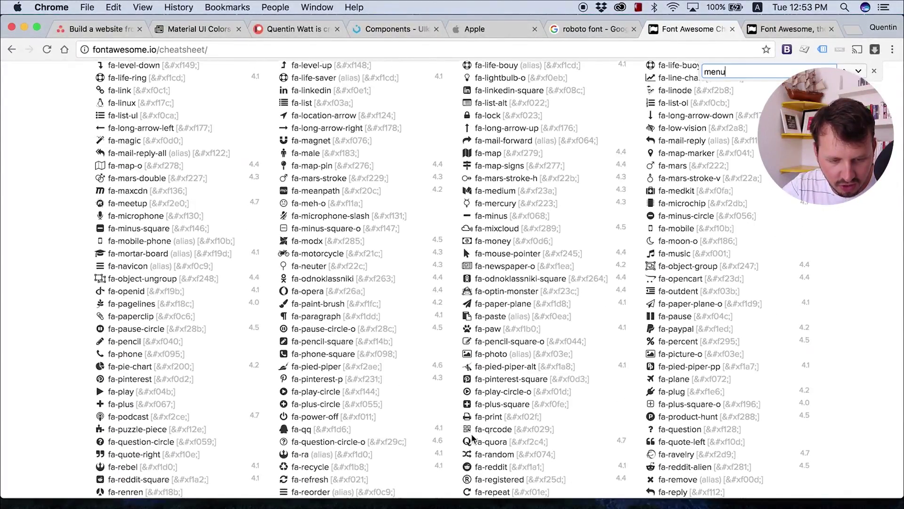
{"action": "scroll", "coordinate": [472, 433], "scroll_direction": "down", "scroll_amount": 5}
{"action": "scroll", "coordinate": [471, 433], "scroll_direction": "down", "scroll_amount": 5}
{"action": "scroll", "coordinate": [471, 433], "scroll_direction": "down", "scroll_amount": 5}
{"action": "scroll", "coordinate": [471, 433], "scroll_direction": "down", "scroll_amount": 3}
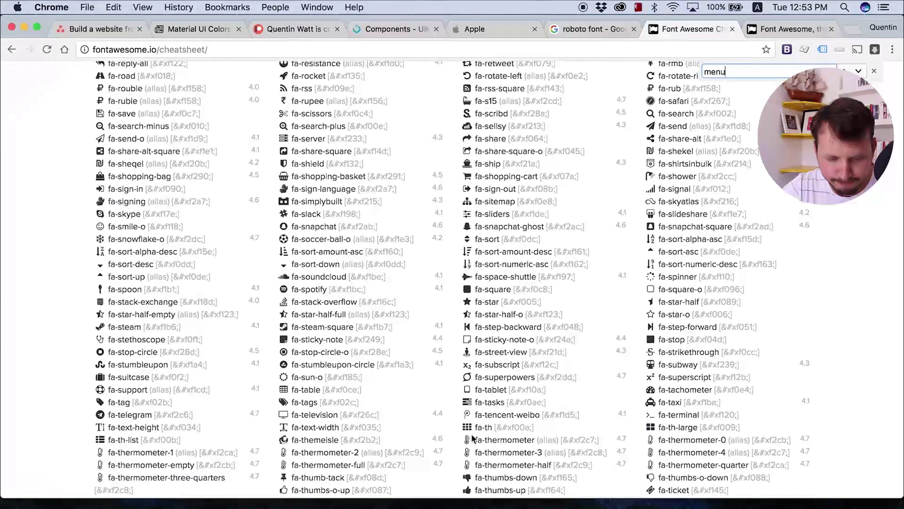
{"action": "scroll", "coordinate": [471, 439], "scroll_direction": "down", "scroll_amount": 4}
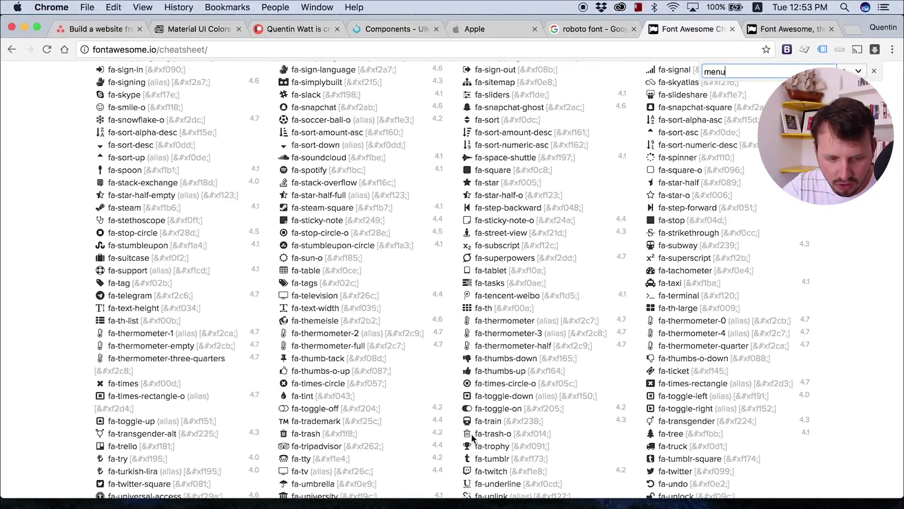
{"action": "scroll", "coordinate": [471, 438], "scroll_direction": "up", "scroll_amount": 20}
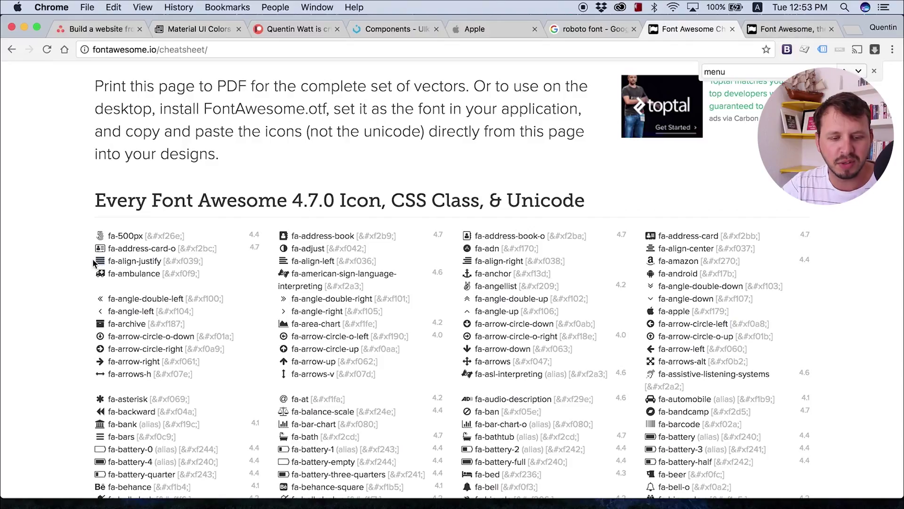
{"action": "right_click", "coordinate": [100, 261]}
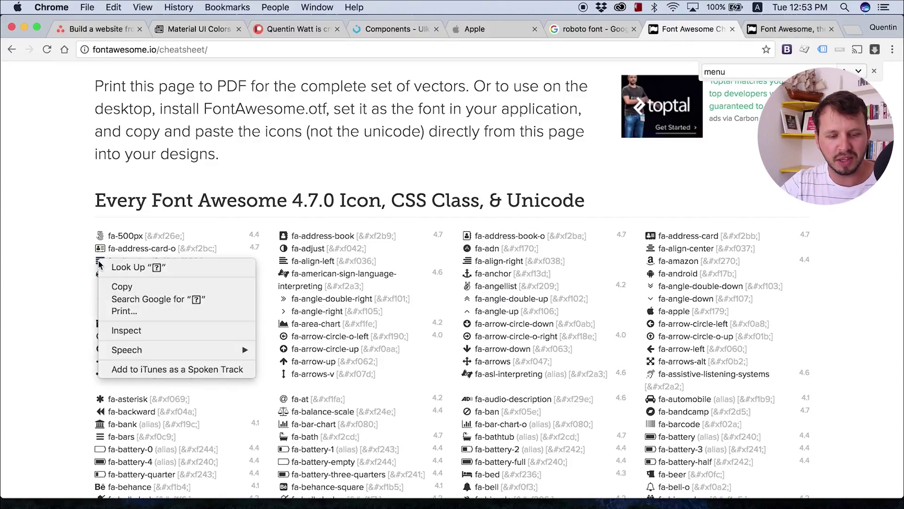
{"action": "left_click", "coordinate": [125, 287]}
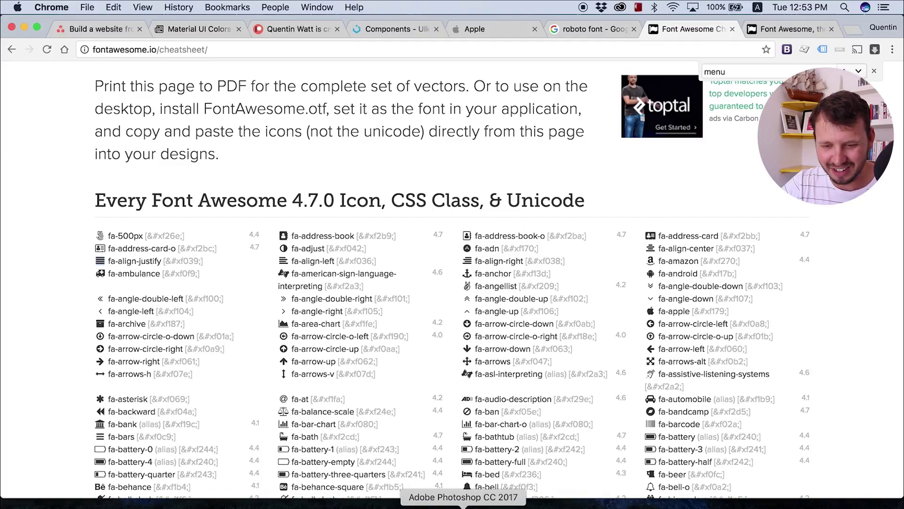
Paste the menu glyph as a text layer on the iPhone artboard in FontAwesome font.
{"action": "left_click", "coordinate": [463, 501]}
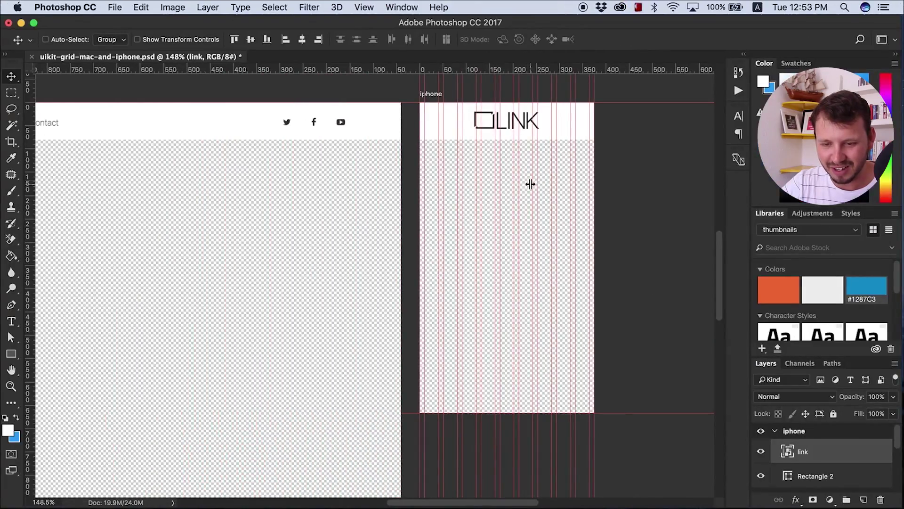
{"action": "left_click", "coordinate": [13, 322]}
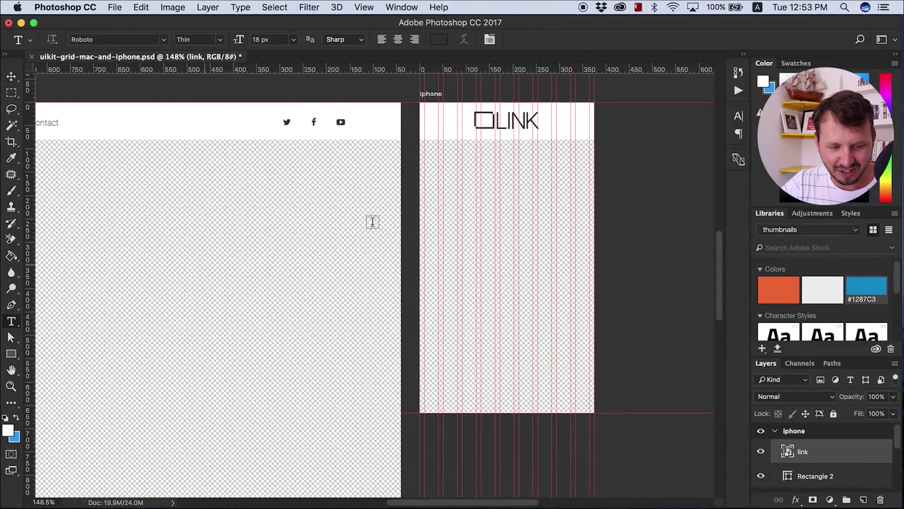
{"action": "left_click", "coordinate": [473, 180]}
{"action": "key", "text": "super+Return"}
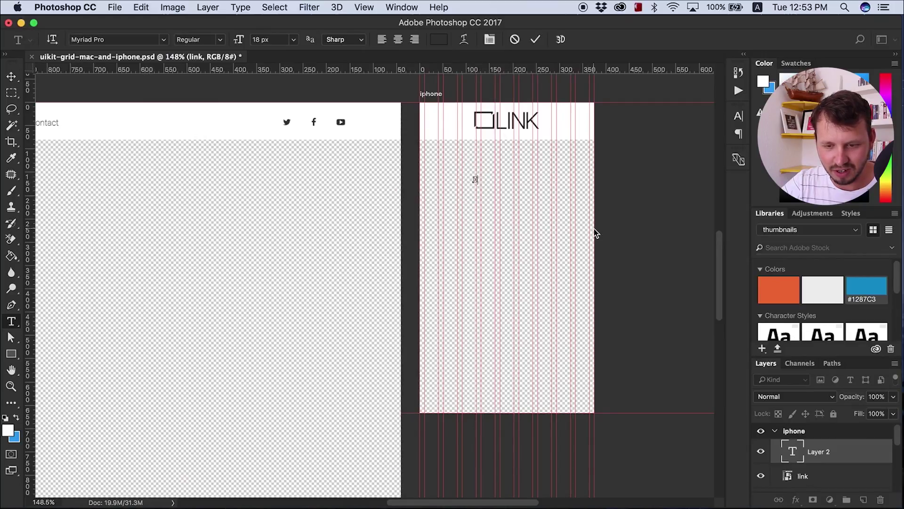
{"action": "left_click", "coordinate": [117, 40]}
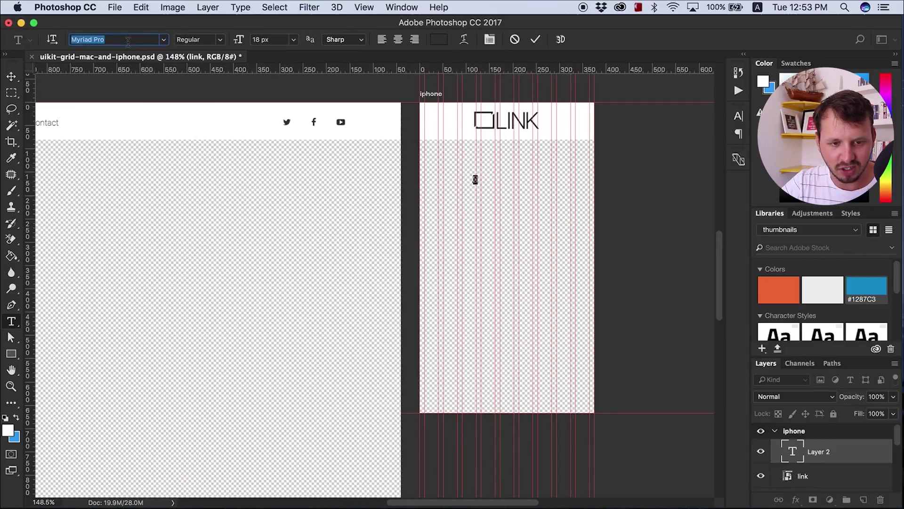
{"action": "type", "text": "fon"}
{"action": "left_click", "coordinate": [120, 80]}
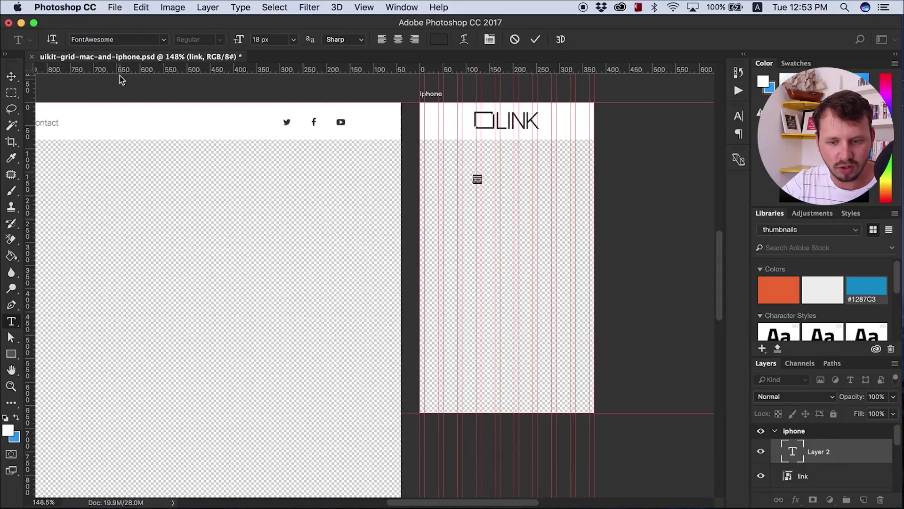
{"action": "left_click", "coordinate": [12, 78]}
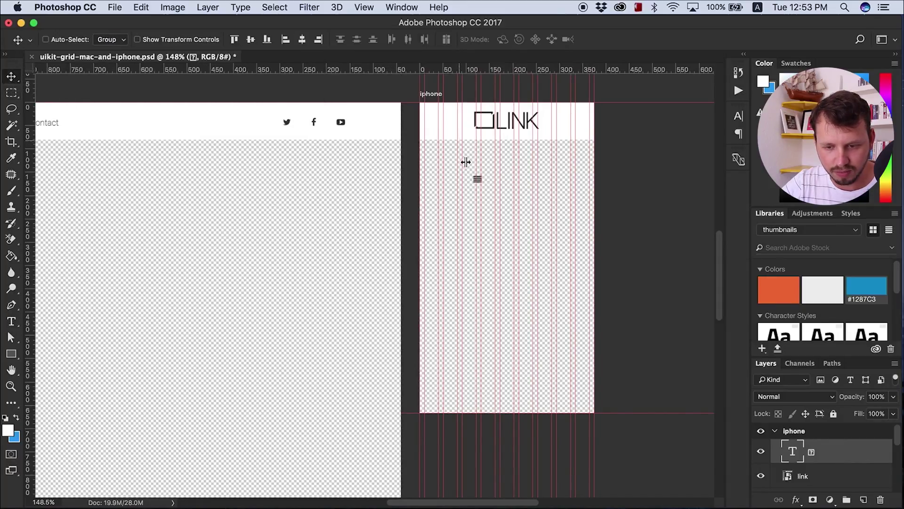
Move the hamburger icon to the header's left and enlarge it, level with the logo.
{"action": "left_click_drag", "start_coordinate": [486, 185], "coordinate": [447, 129]}
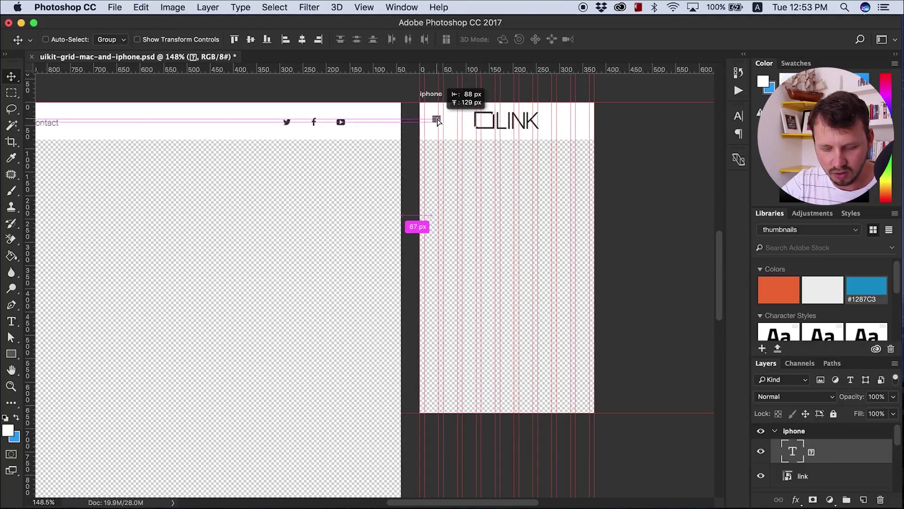
{"action": "mouse_move", "coordinate": [447, 130]}
{"action": "left_mouse_down"}
{"action": "mouse_move", "coordinate": [432, 120]}
{"action": "mouse_move", "coordinate": [443, 130]}
{"action": "left_mouse_up"}
{"action": "key", "text": "super+t"}
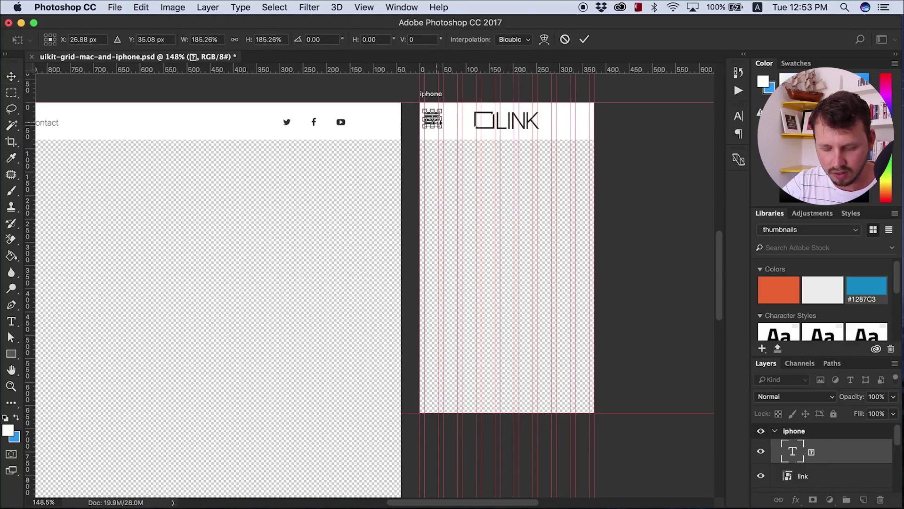
{"action": "key", "text": "Return"}
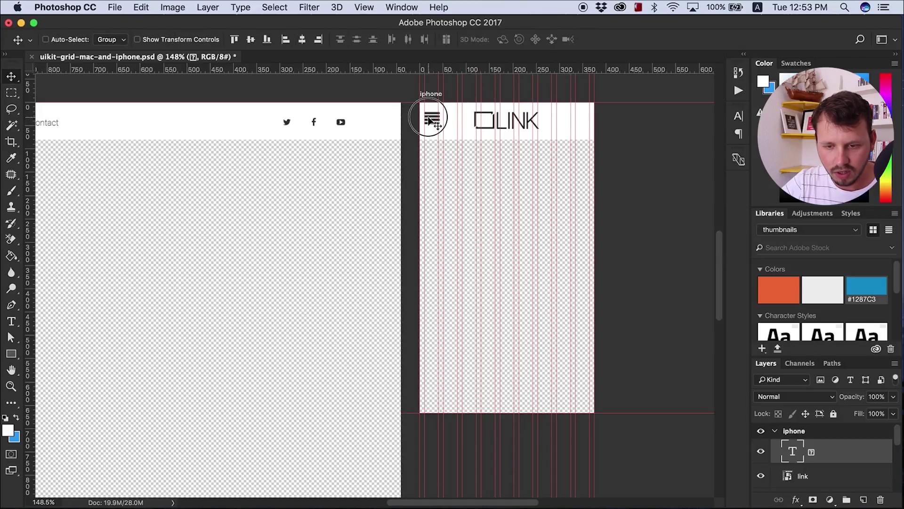
{"action": "left_click_drag", "start_coordinate": [437, 123], "coordinate": [447, 129]}
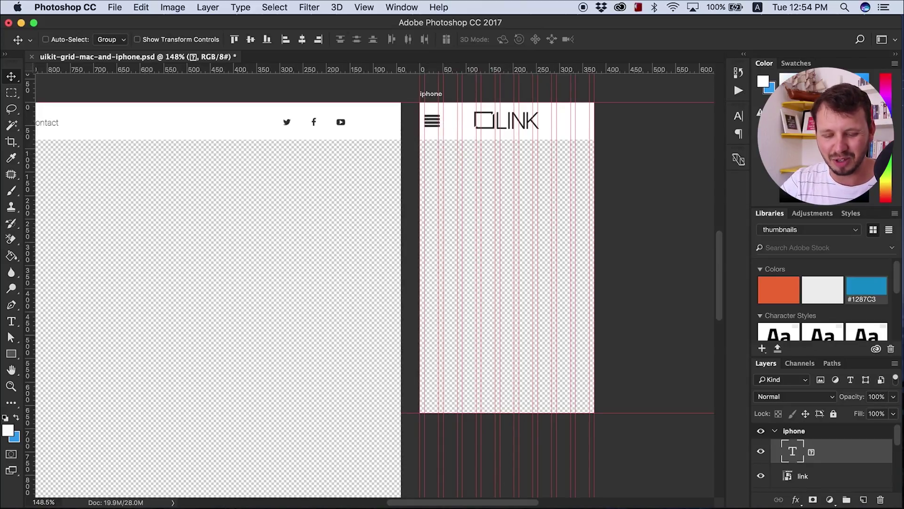
Consult UIkit's Navbar documentation for its content and toggle classes, then return to Photoshop.
{"action": "left_click", "coordinate": [551, 503]}
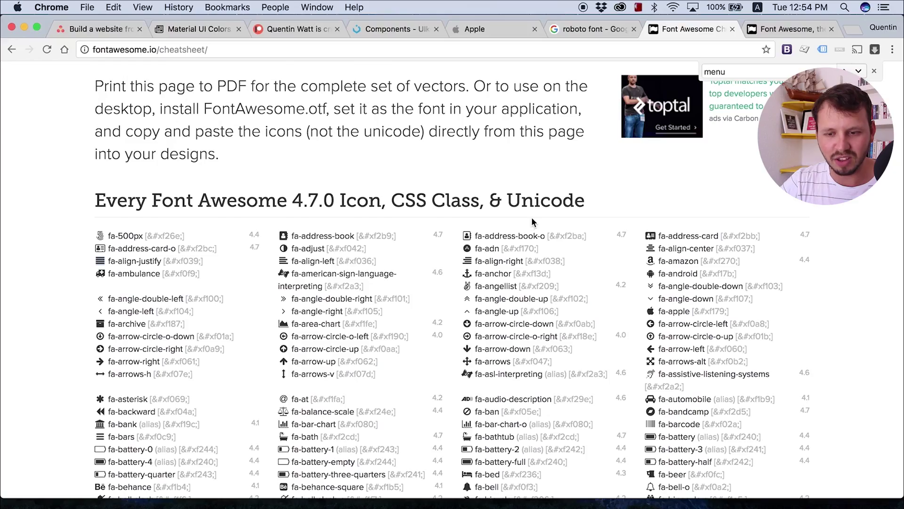
{"action": "left_click", "coordinate": [392, 28]}
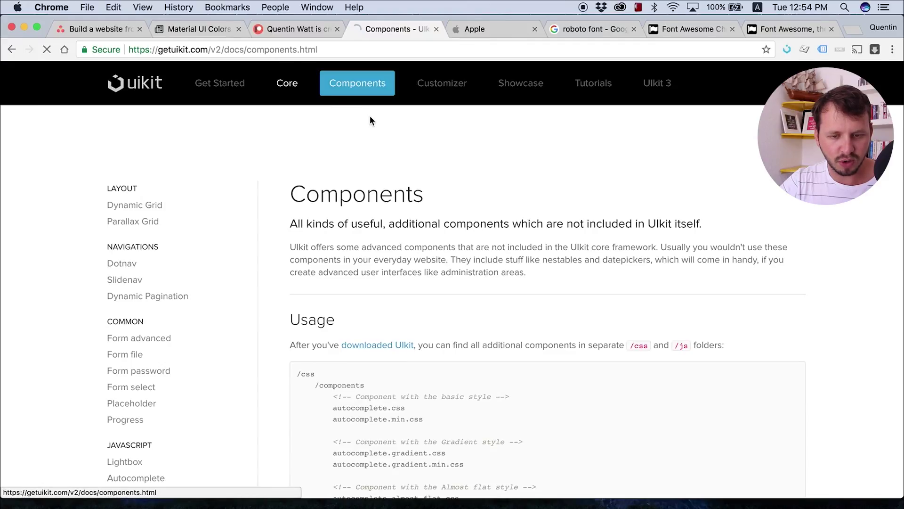
{"action": "scroll", "coordinate": [231, 246], "scroll_direction": "down", "scroll_amount": 2}
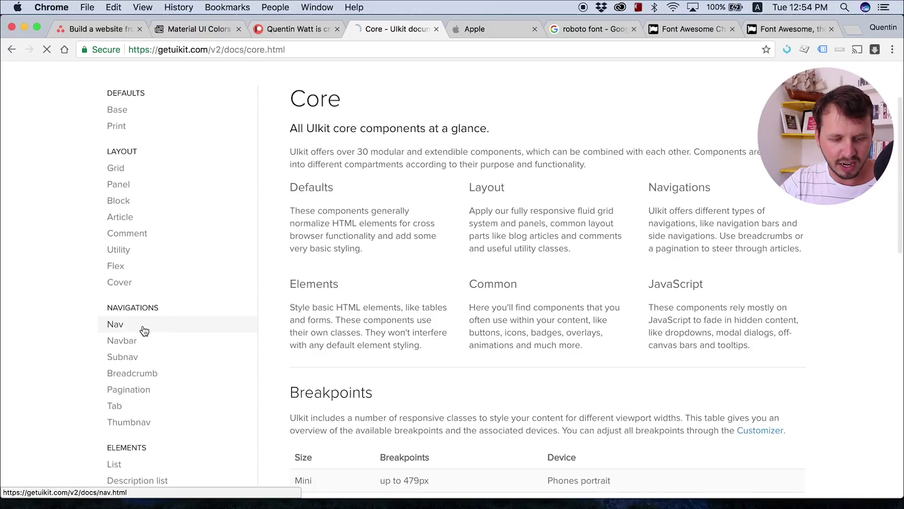
{"action": "left_click", "coordinate": [115, 324]}
{"action": "left_click", "coordinate": [127, 434]}
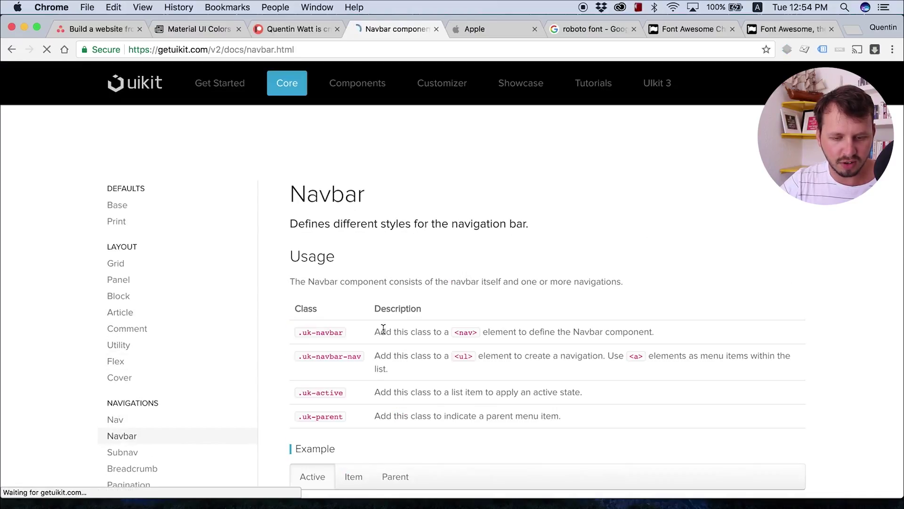
{"action": "scroll", "coordinate": [477, 214], "scroll_direction": "down", "scroll_amount": 10}
{"action": "scroll", "coordinate": [477, 214], "scroll_direction": "down", "scroll_amount": 8}
{"action": "scroll", "coordinate": [477, 214], "scroll_direction": "down", "scroll_amount": 5}
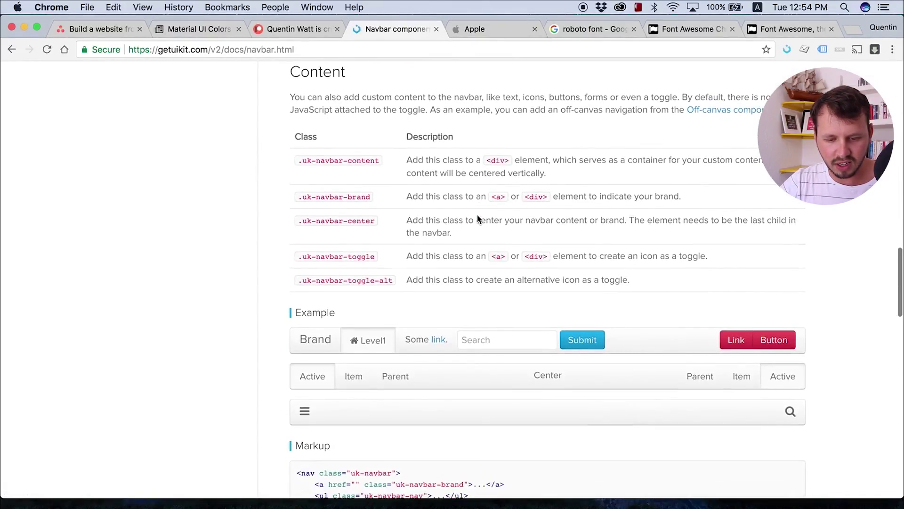
{"action": "scroll", "coordinate": [452, 235], "scroll_direction": "down", "scroll_amount": 3}
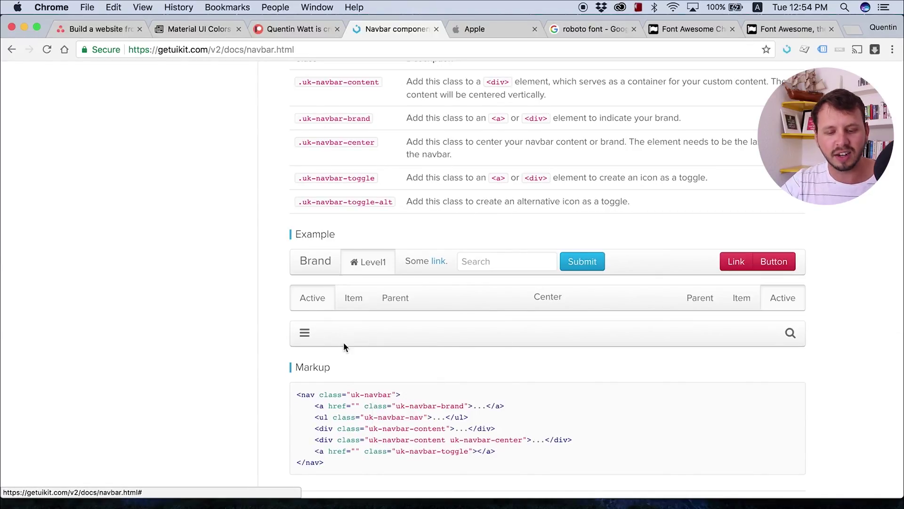
{"action": "scroll", "coordinate": [344, 347], "scroll_direction": "down", "scroll_amount": 3}
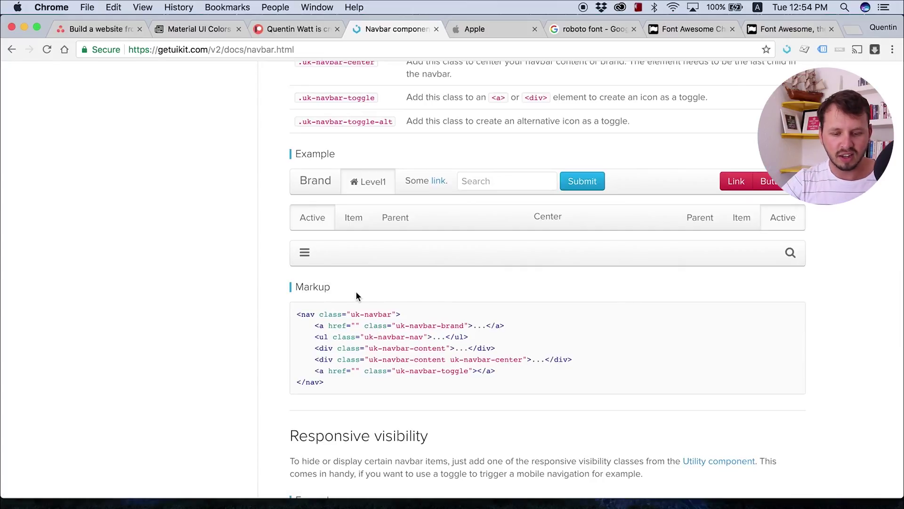
{"action": "scroll", "coordinate": [356, 296], "scroll_direction": "down", "scroll_amount": 5}
{"action": "scroll", "coordinate": [356, 295], "scroll_direction": "down", "scroll_amount": 5}
{"action": "scroll", "coordinate": [356, 290], "scroll_direction": "up", "scroll_amount": 10}
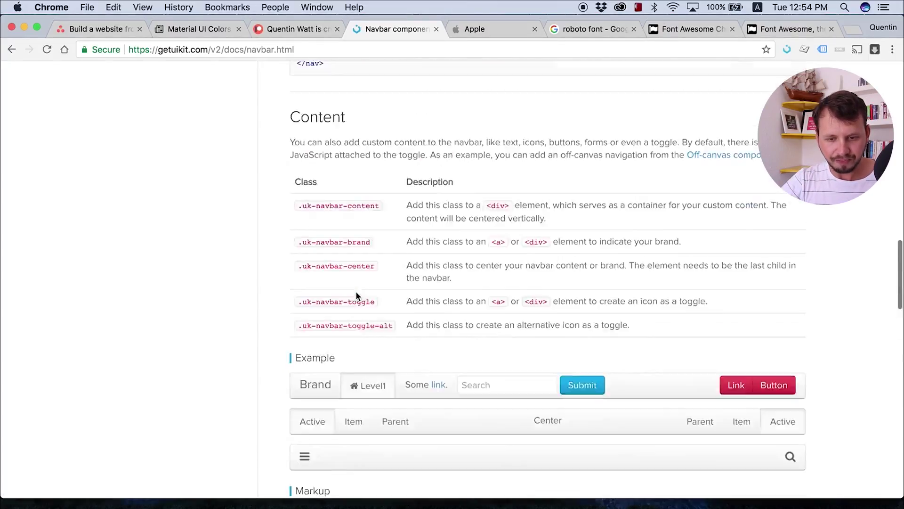
{"action": "scroll", "coordinate": [355, 290], "scroll_direction": "down", "scroll_amount": 3}
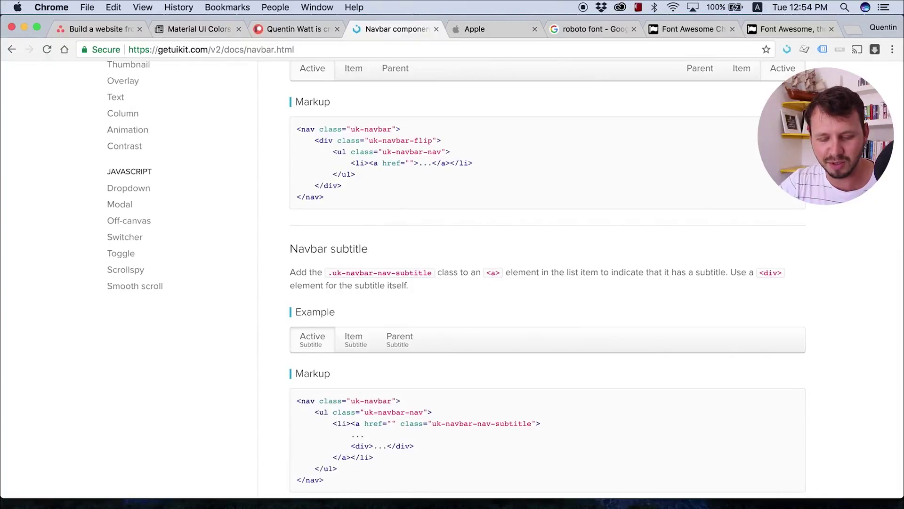
{"action": "left_click", "coordinate": [494, 503]}
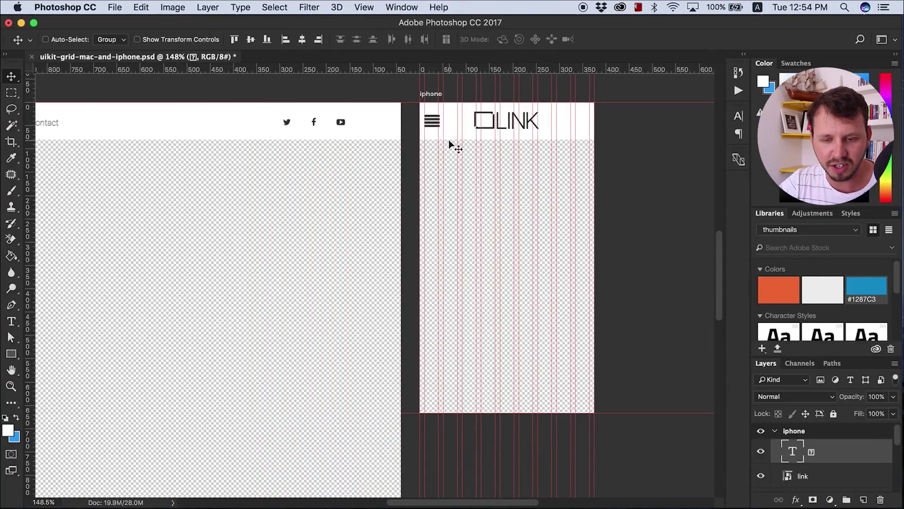
Hide and reshow the artboard guides with Cmd+;, then return to the UIkit docs.
{"action": "key", "text": "super+semicolon"}
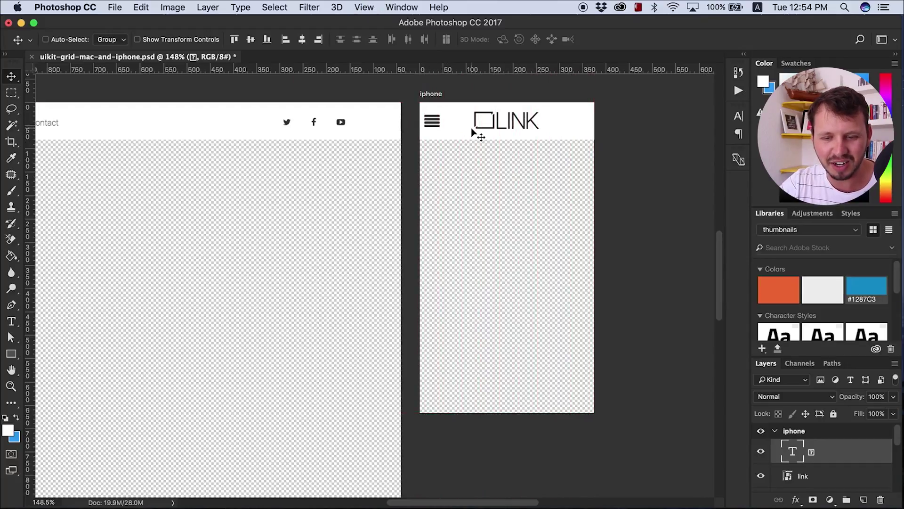
{"action": "key", "text": "super+semicolon"}
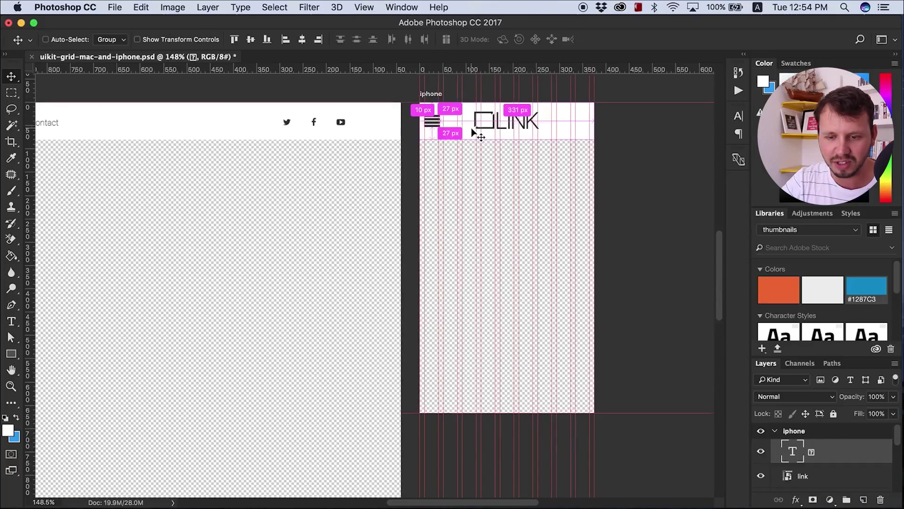
{"action": "key", "text": "super+Tab"}
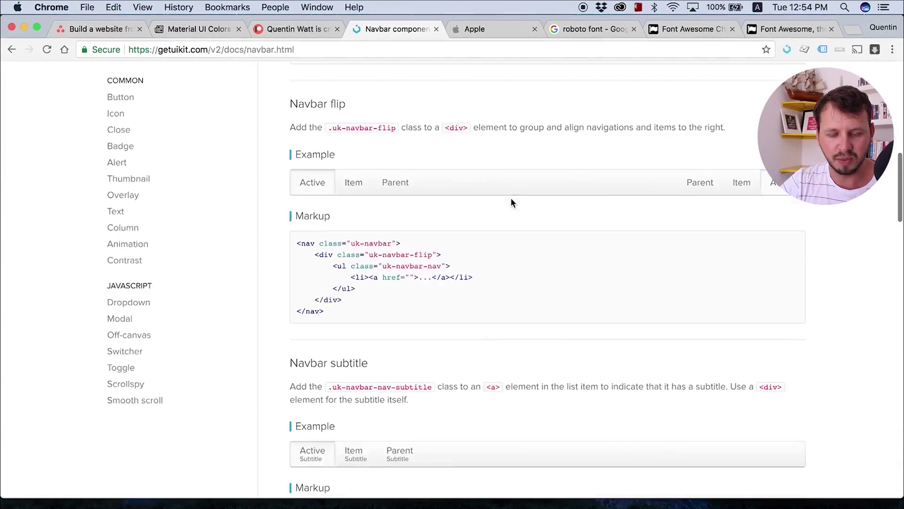
{"action": "scroll", "coordinate": [513, 203], "scroll_direction": "up", "scroll_amount": 3}
{"action": "scroll", "coordinate": [512, 203], "scroll_direction": "up", "scroll_amount": 5}
{"action": "scroll", "coordinate": [512, 203], "scroll_direction": "up", "scroll_amount": 5}
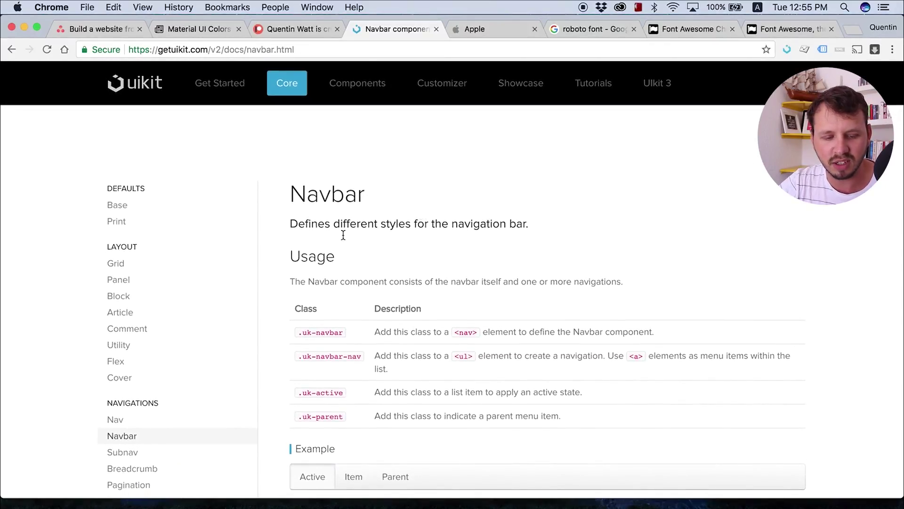
Open UIkit's Nav docs and preview the off-canvas sidebar example, closing and reopening it.
{"action": "left_click", "coordinate": [134, 420]}
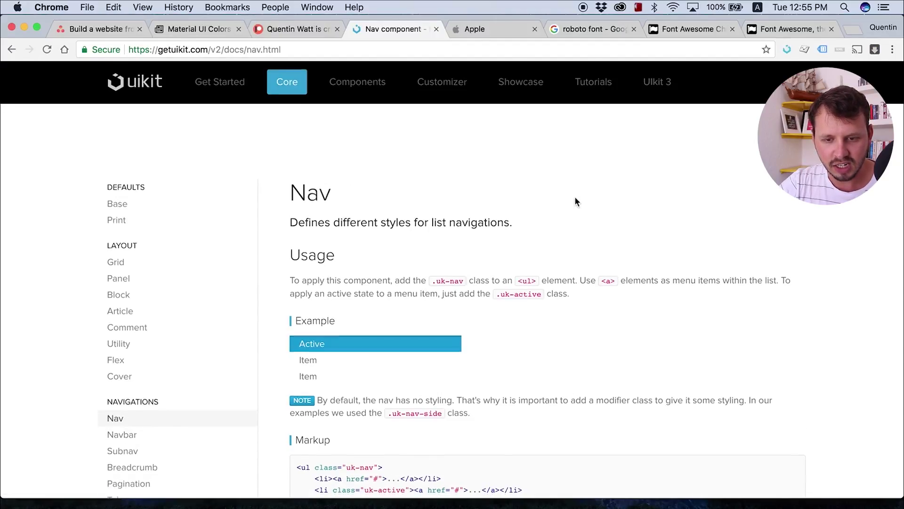
{"action": "scroll", "coordinate": [575, 196], "scroll_direction": "down", "scroll_amount": 5}
{"action": "scroll", "coordinate": [574, 196], "scroll_direction": "down", "scroll_amount": 8}
{"action": "scroll", "coordinate": [574, 196], "scroll_direction": "down", "scroll_amount": 3}
{"action": "scroll", "coordinate": [574, 201], "scroll_direction": "down", "scroll_amount": 6}
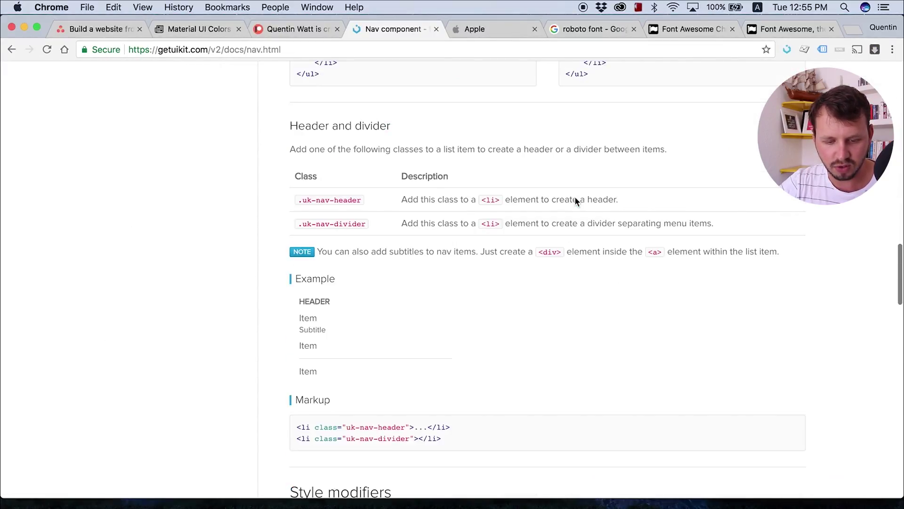
{"action": "scroll", "coordinate": [574, 201], "scroll_direction": "down", "scroll_amount": 5}
{"action": "scroll", "coordinate": [575, 201], "scroll_direction": "down", "scroll_amount": 3}
{"action": "scroll", "coordinate": [575, 201], "scroll_direction": "down", "scroll_amount": 5}
{"action": "scroll", "coordinate": [575, 202], "scroll_direction": "down", "scroll_amount": 3}
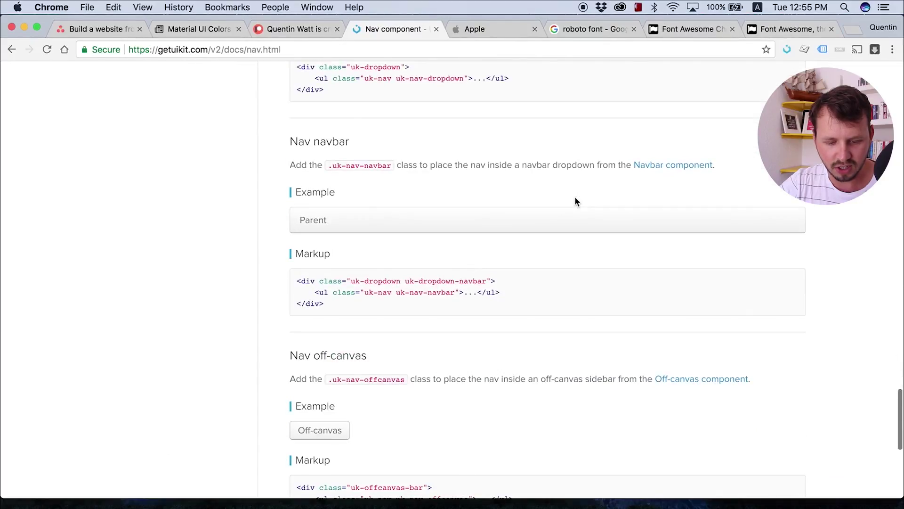
{"action": "scroll", "coordinate": [575, 201], "scroll_direction": "down", "scroll_amount": 3}
{"action": "left_click", "coordinate": [335, 353]}
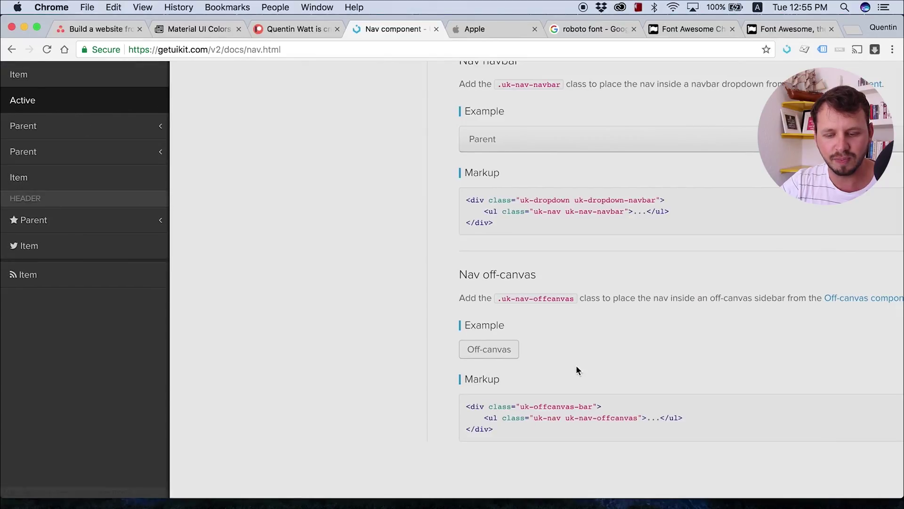
{"action": "left_click", "coordinate": [492, 352]}
{"action": "scroll", "coordinate": [421, 305], "scroll_direction": "down", "scroll_amount": 2}
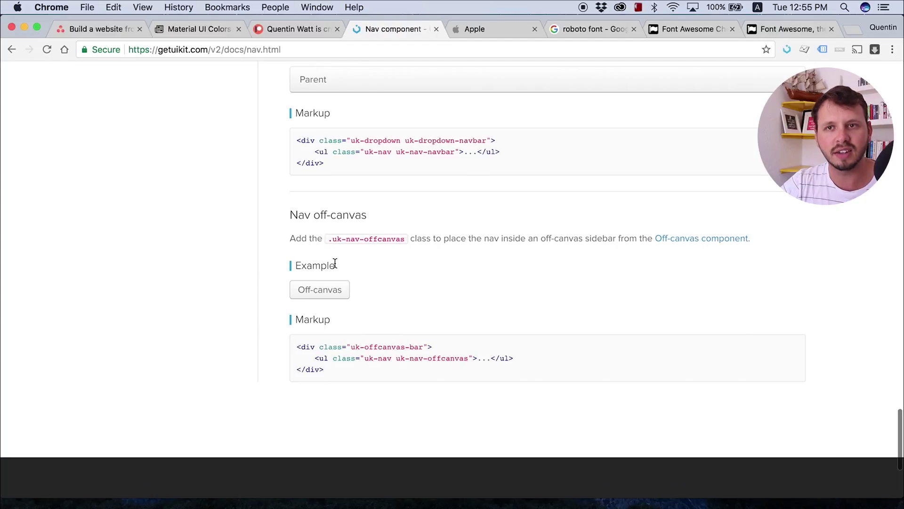
{"action": "left_click", "coordinate": [319, 289]}
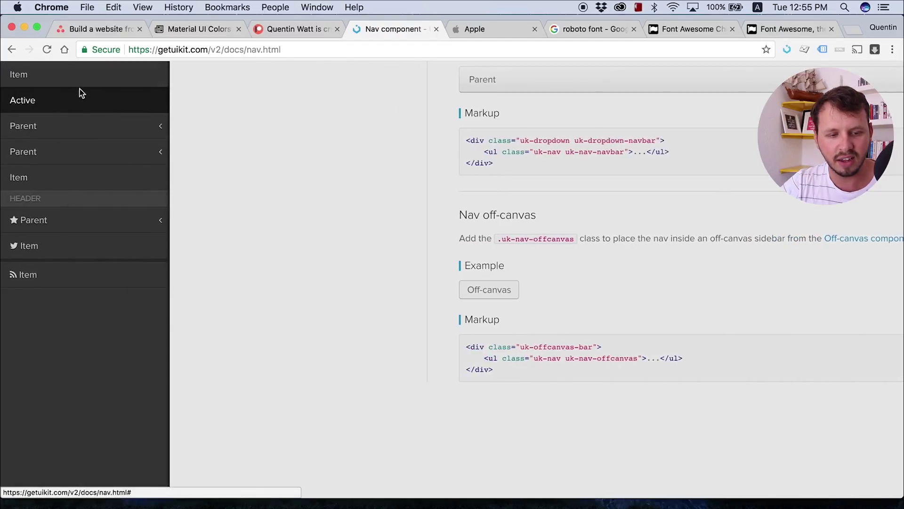